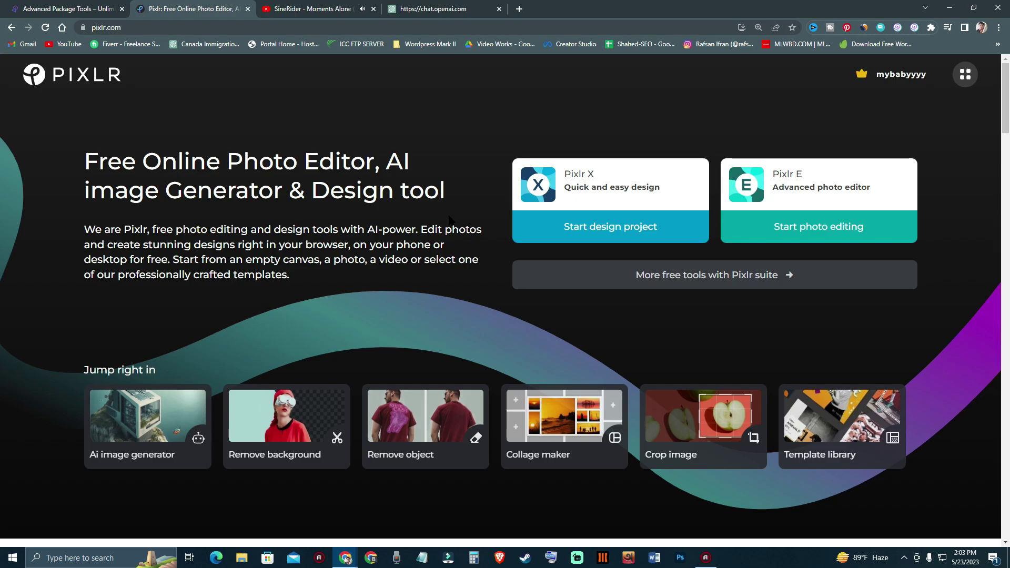
Step: Look over the Pixlr home page, including its quick-start tools and the sections further down
scroll(371, 220, down, 2)
scroll(364, 226, up, 2)
scroll(463, 203, down, 3)
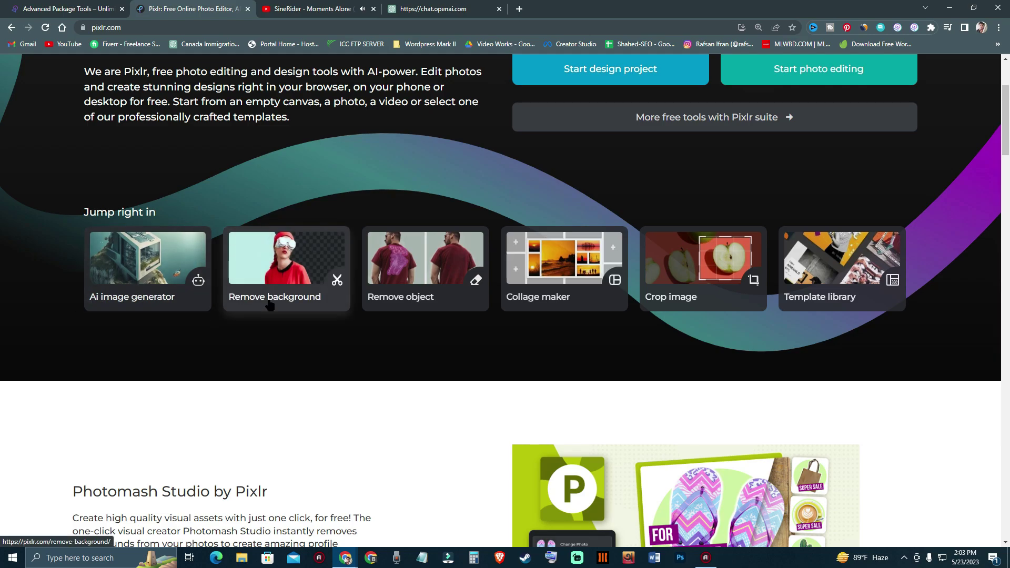
scroll(443, 315, up, 1)
scroll(445, 327, down, 1)
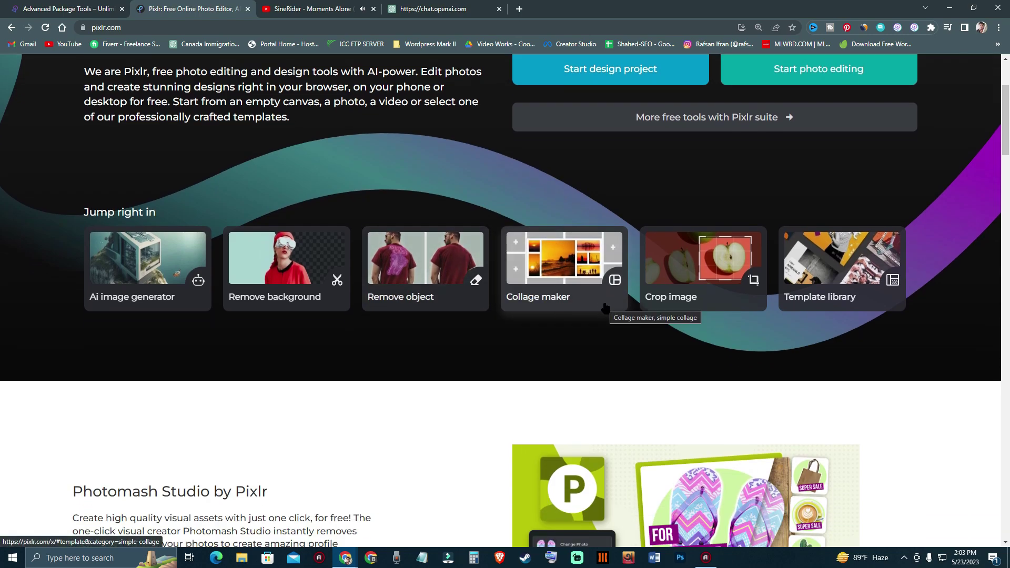
scroll(427, 295, down, 14)
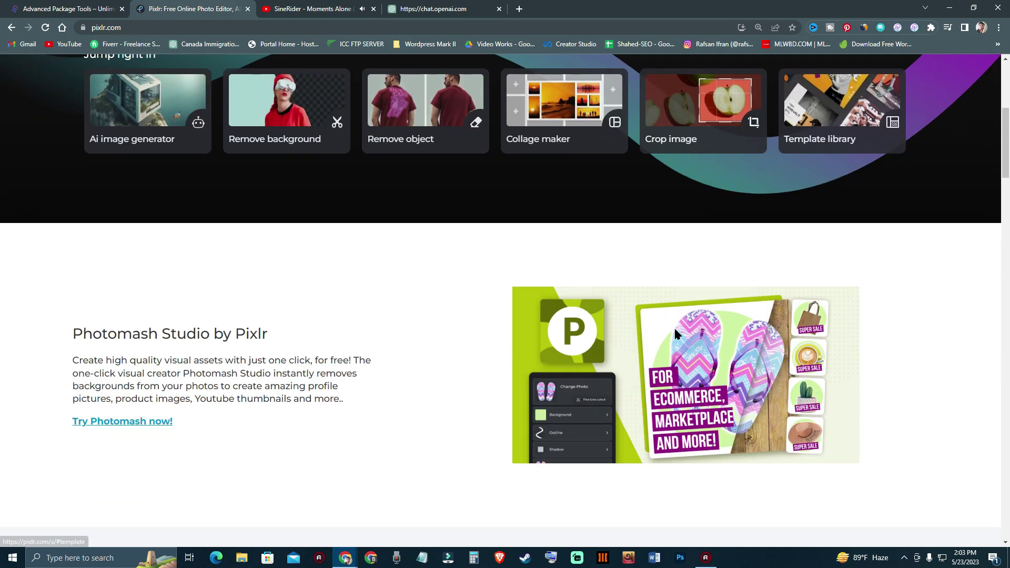
scroll(428, 296, up, 16)
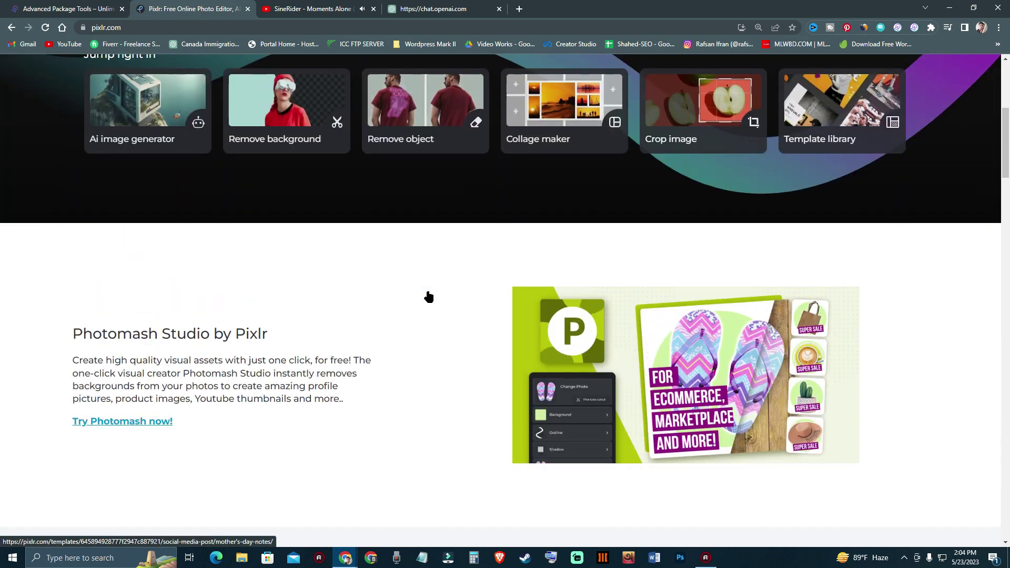
scroll(427, 296, up, 1)
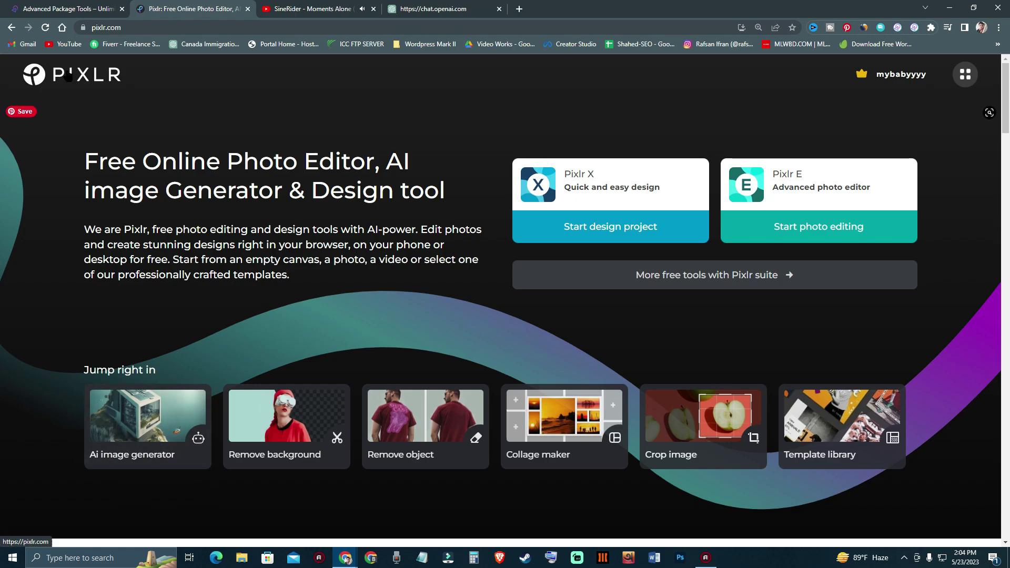
Step: Open the AI image generator and enlarge the page display by two zoom levels
scroll(216, 278, down, 4)
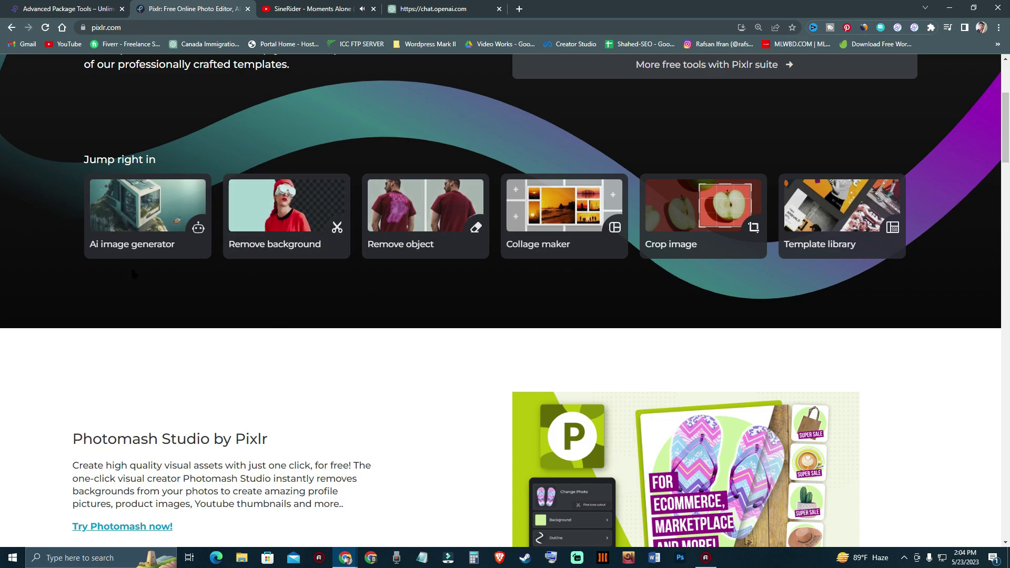
click(124, 251)
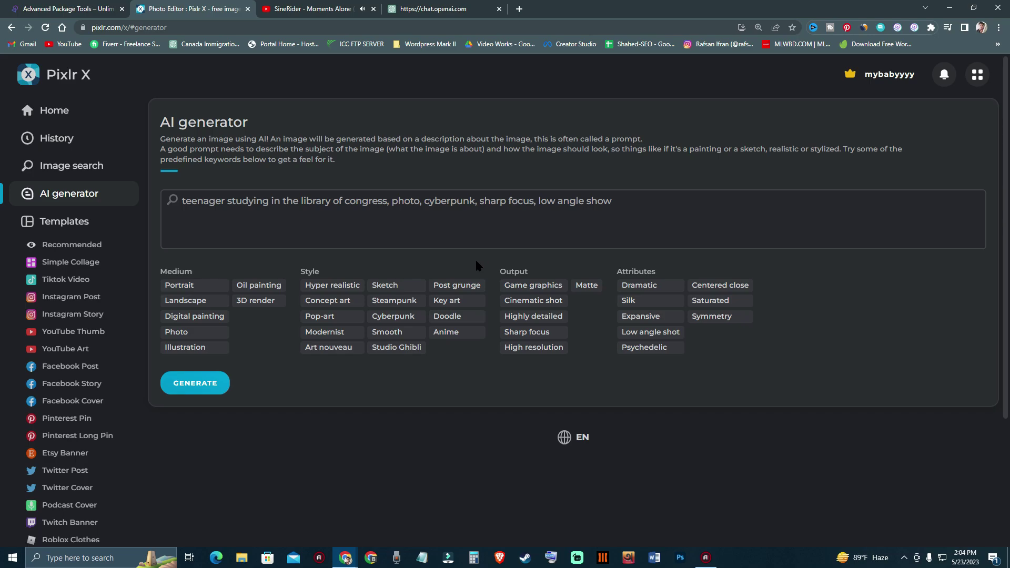
key(ctrl+plus)
key(ctrl+plus)
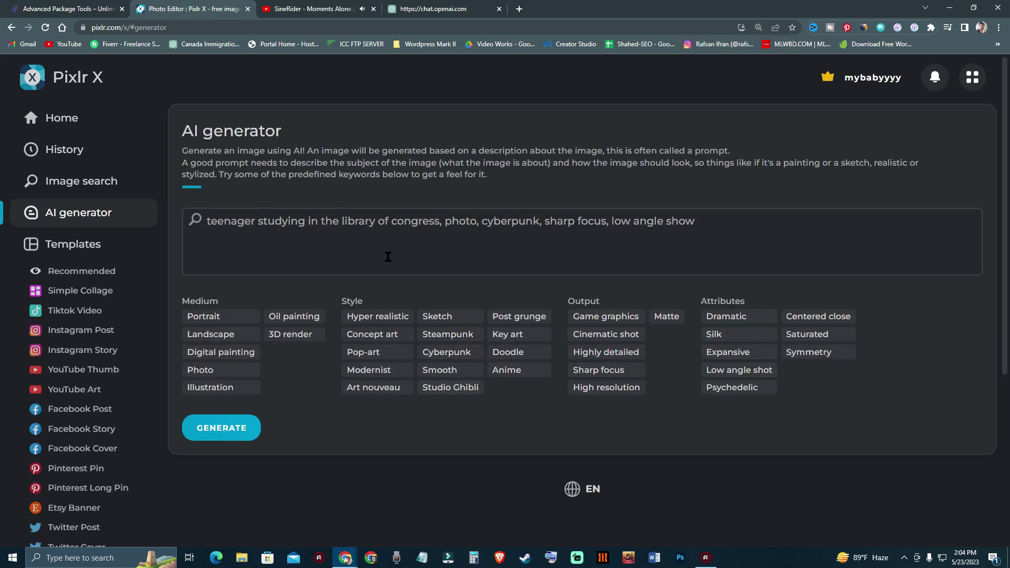
Step: Add a comma and the keywords portrait, modernist, expansive and dramatic to the end of the existing image prompt
click(432, 247)
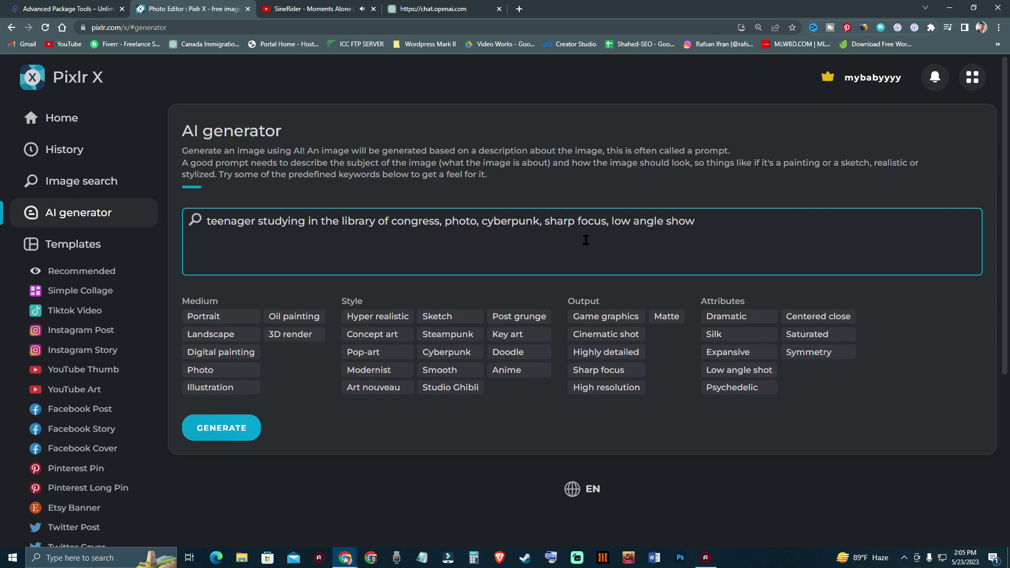
click(688, 237)
click(213, 319)
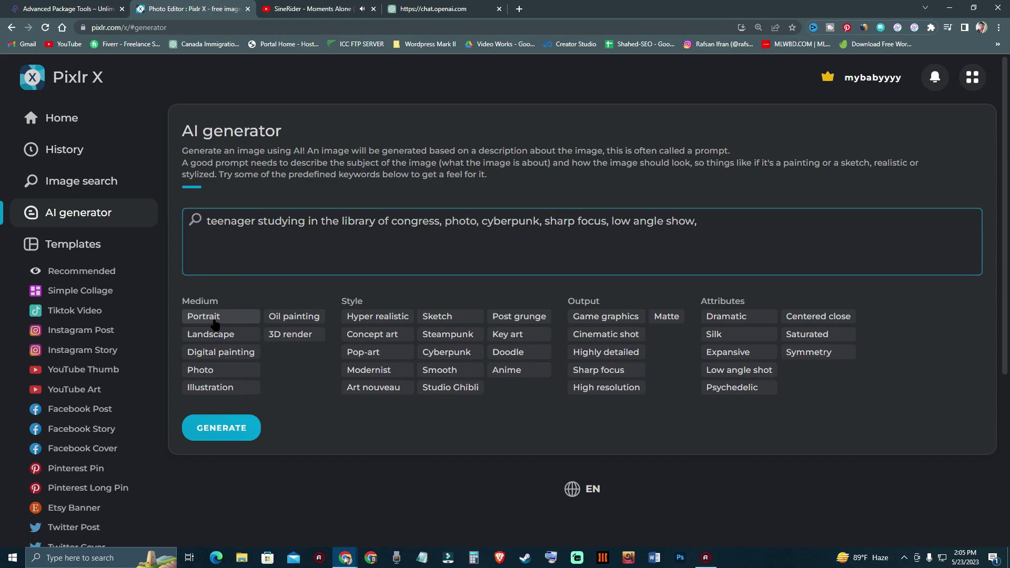
click(395, 375)
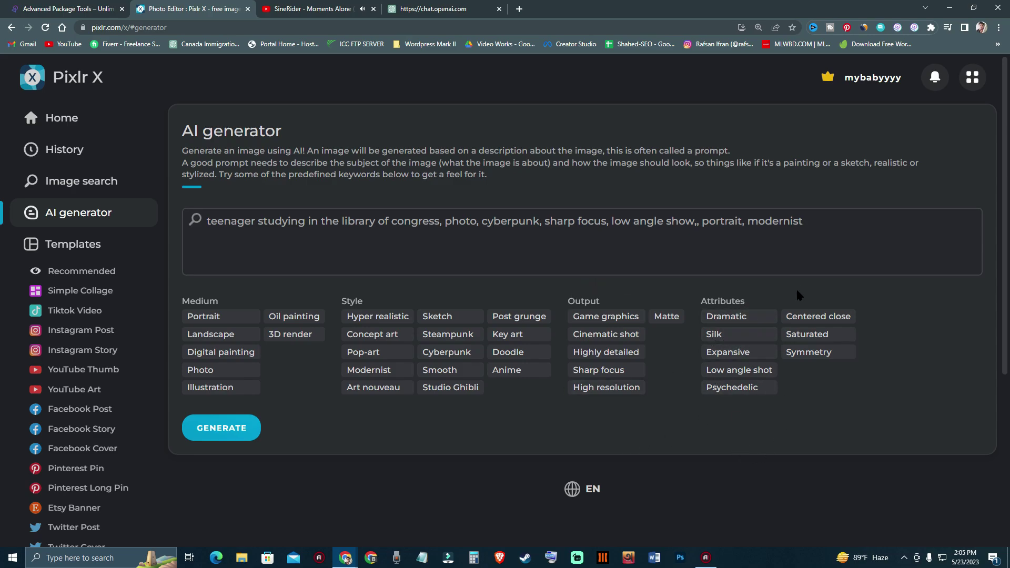
click(746, 361)
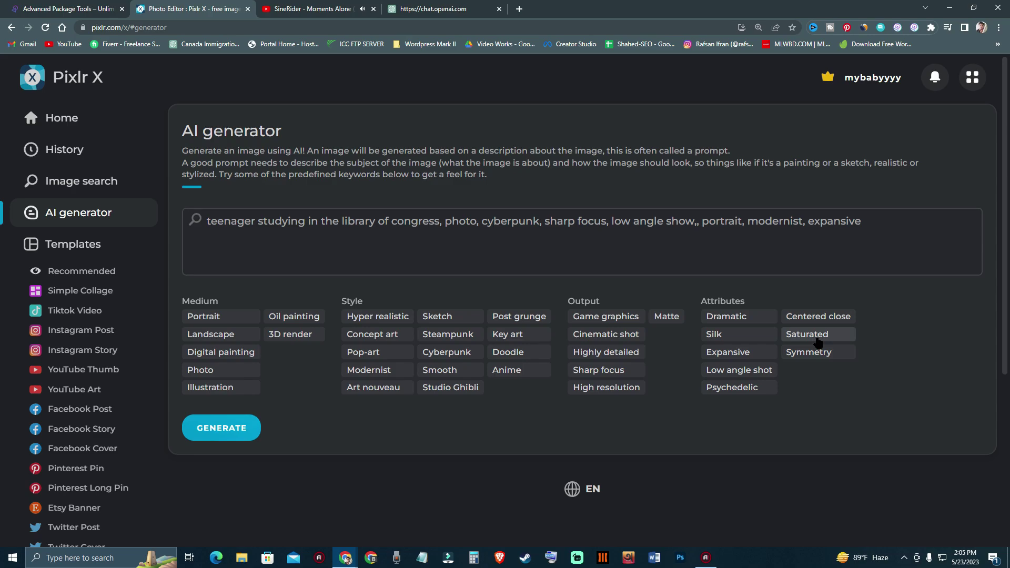
click(755, 326)
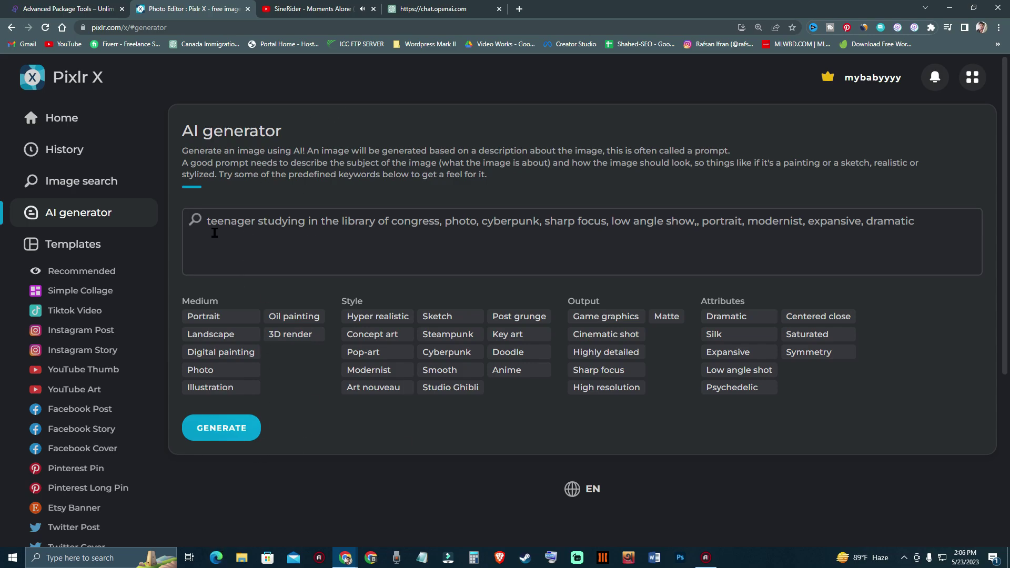
Step: Generate images from the prompt and look over the results
scroll(289, 479, down, 2)
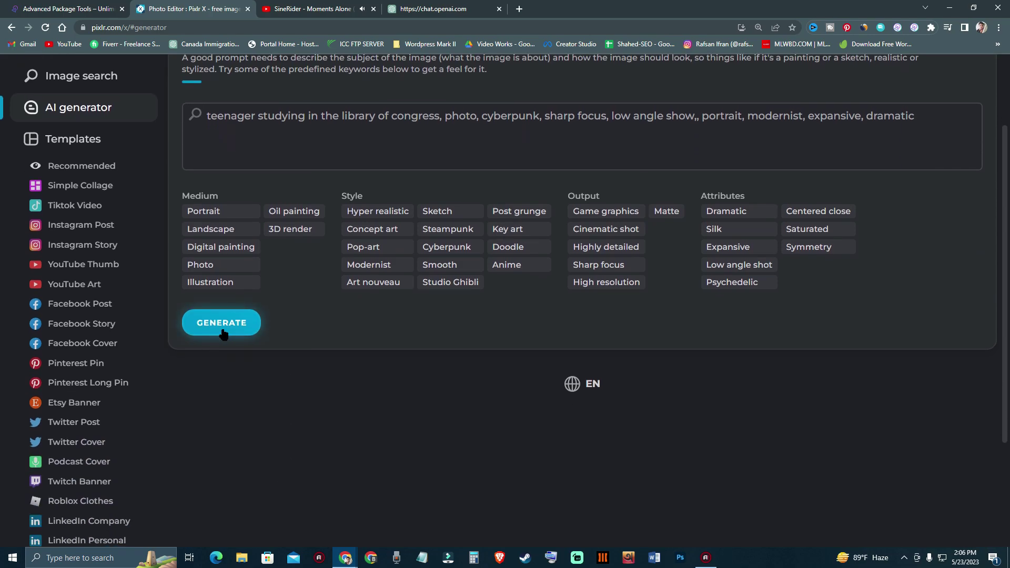
click(222, 333)
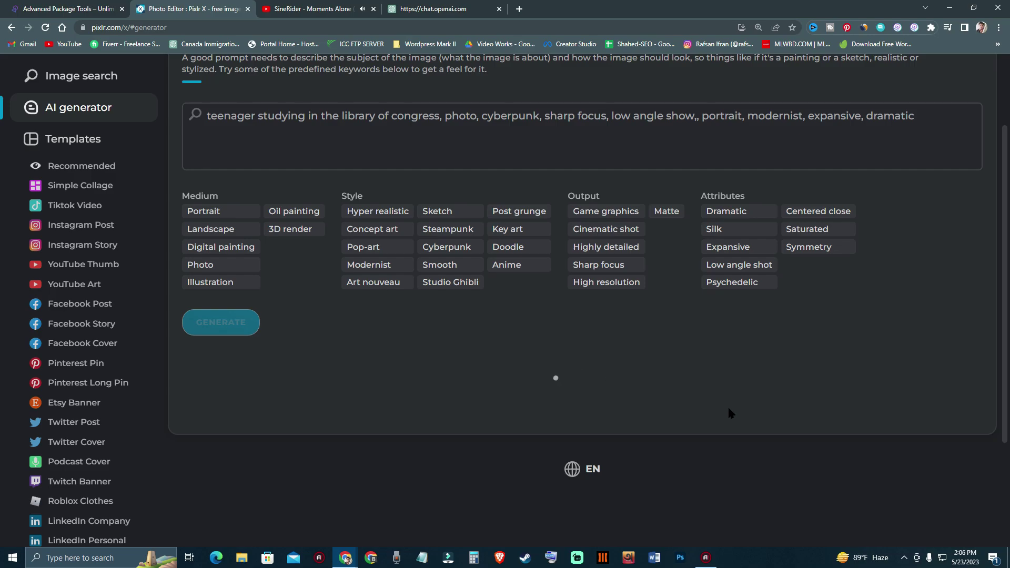
scroll(727, 412, down, 2)
scroll(728, 412, down, 2)
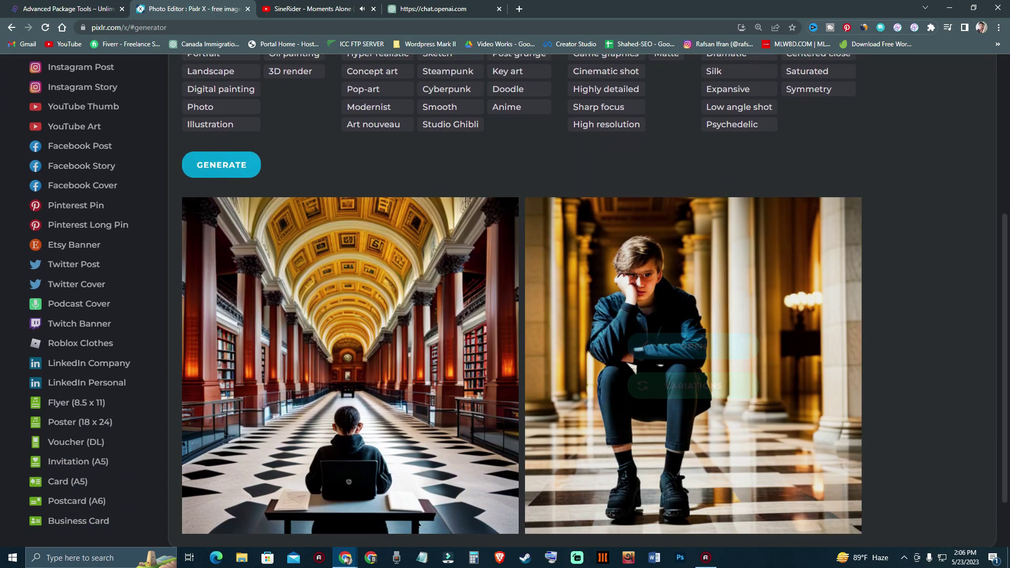
scroll(662, 463, down, 2)
scroll(658, 472, up, 1)
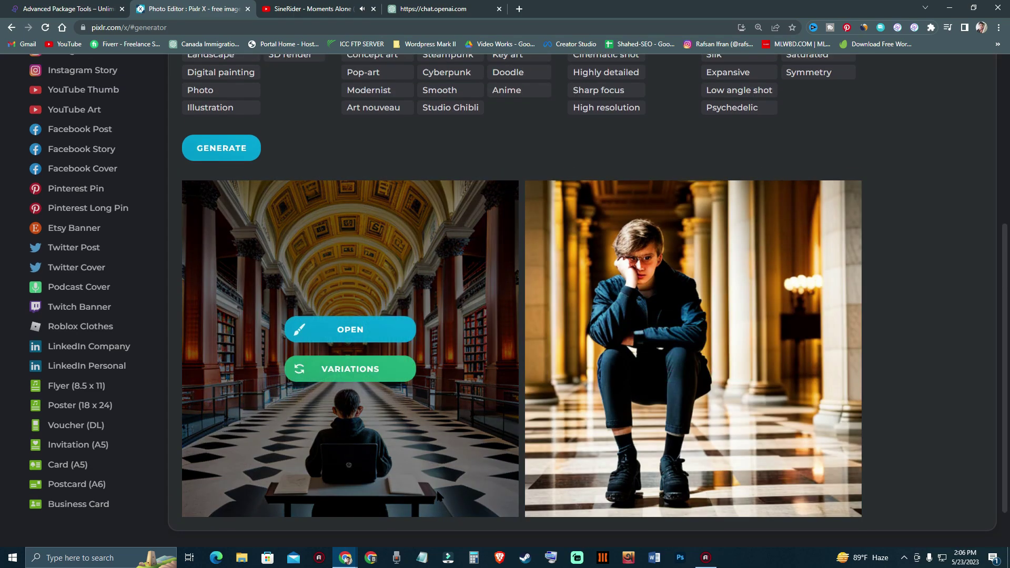
Step: Compare the generated images with the prompt and open the one of the seated teenager in the editor
scroll(361, 416, up, 3)
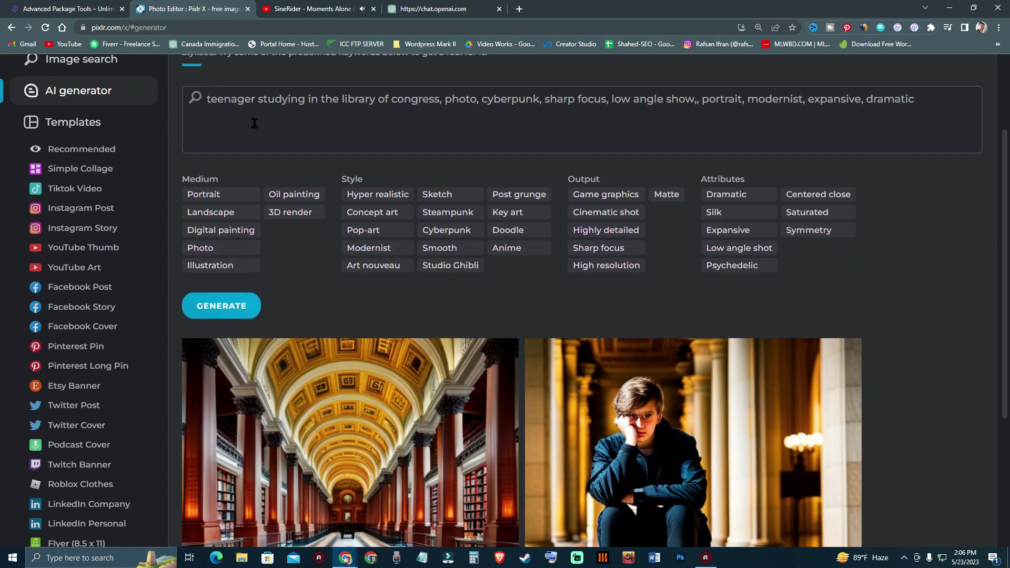
scroll(253, 157, up, 1)
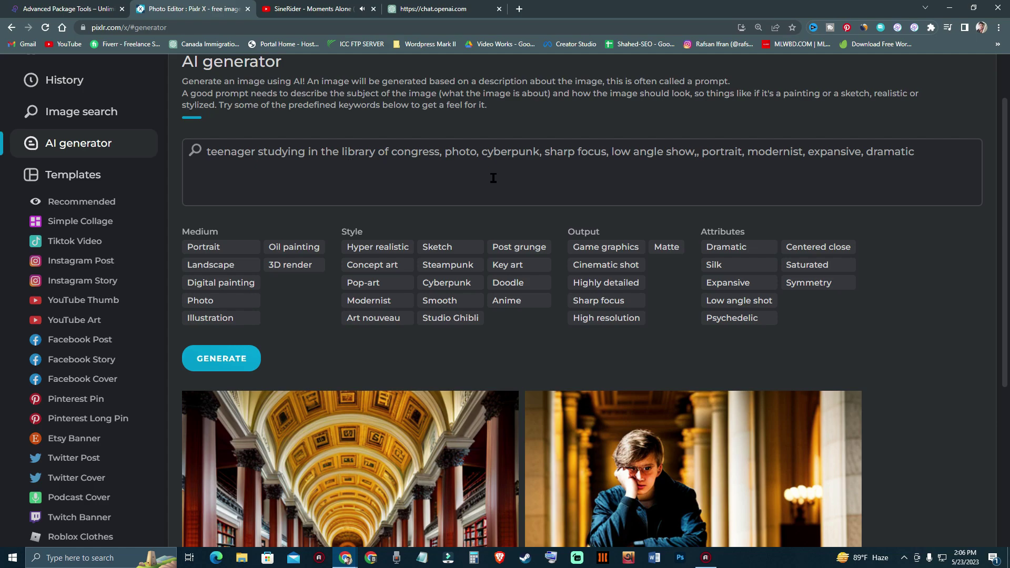
scroll(788, 184, down, 5)
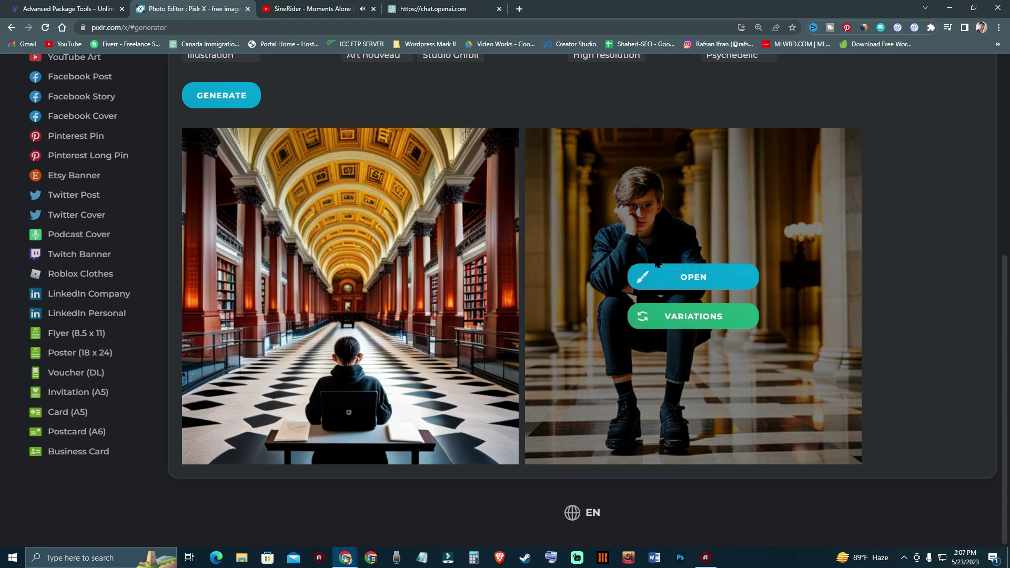
mouse_move(289, 271)
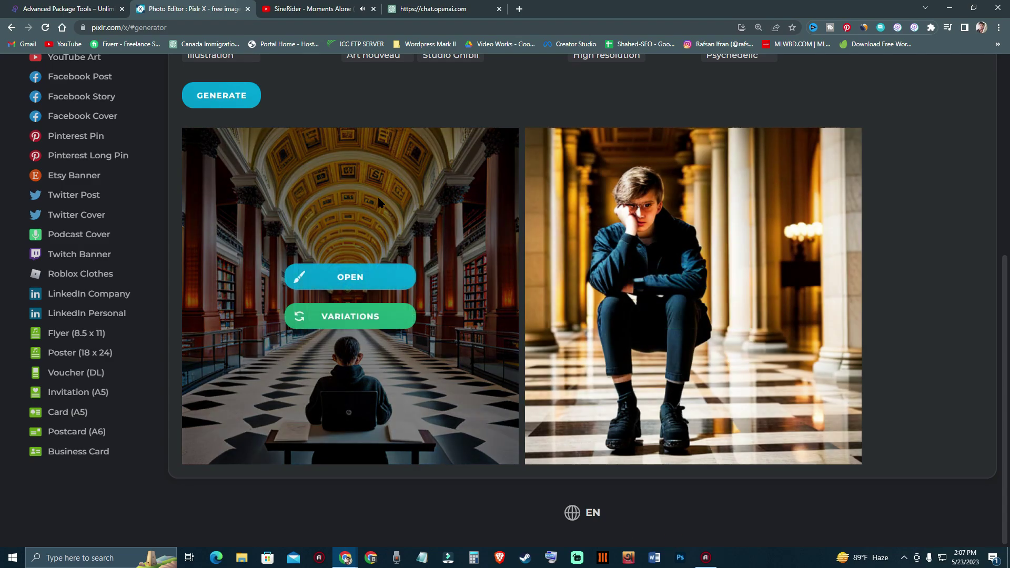
mouse_move(614, 395)
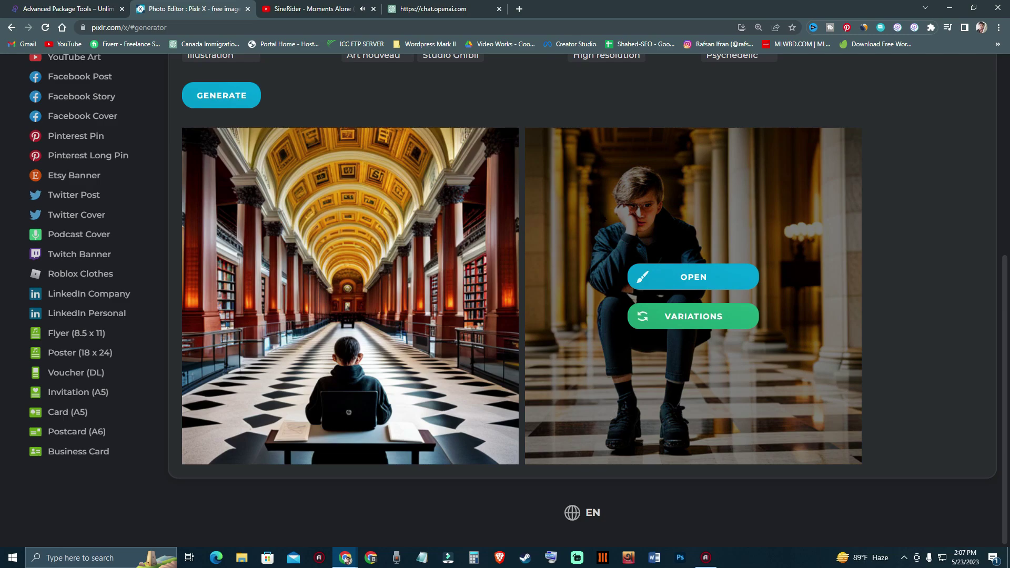
click(687, 278)
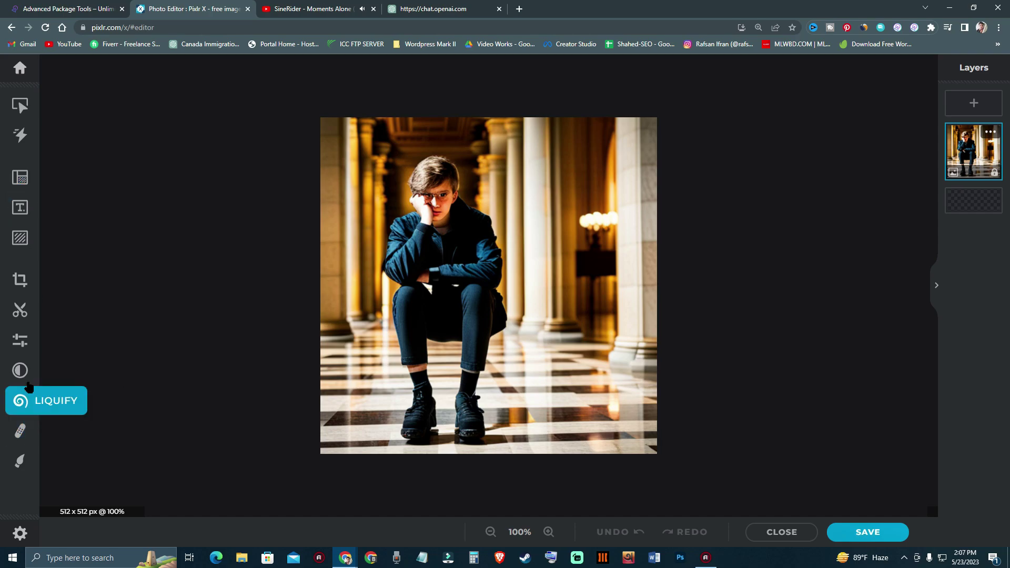
Step: Adjust the image's colour with Vibrance 11, Saturation -1, Temperature -25 and Tint -18
click(21, 342)
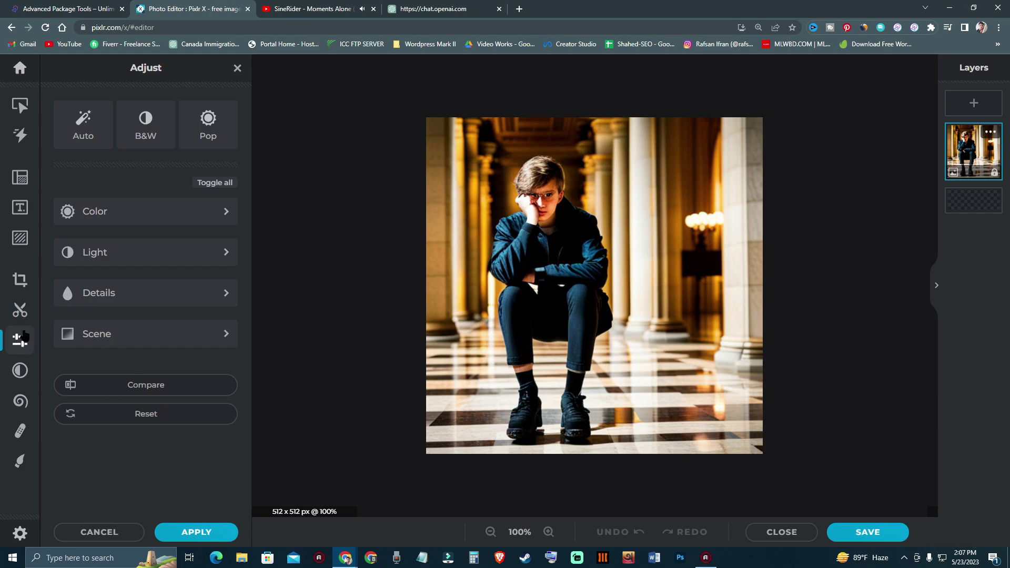
click(148, 226)
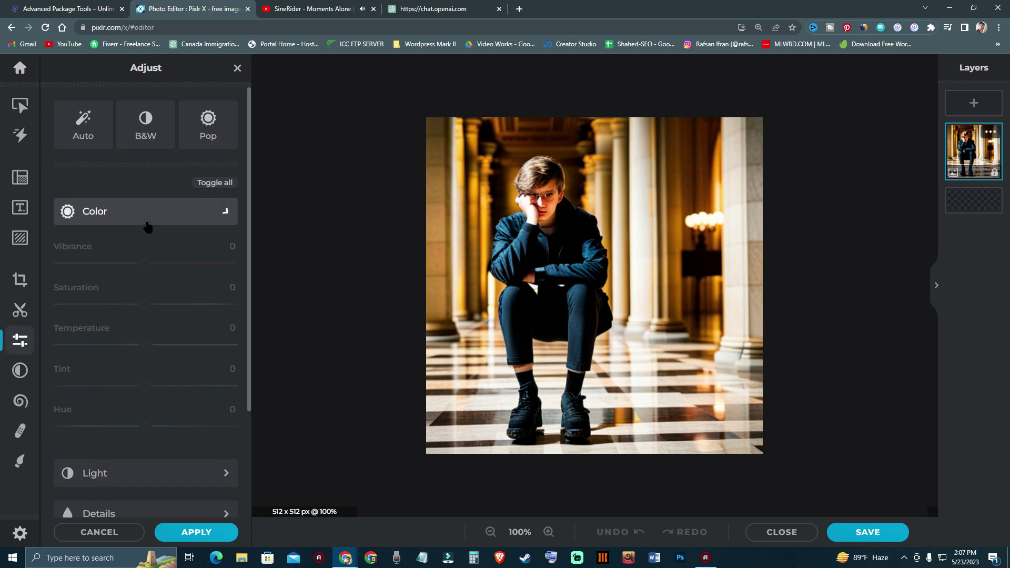
mouse_move(147, 263)
mouse_down()
mouse_move(169, 264)
mouse_move(69, 264)
mouse_move(168, 264)
mouse_move(157, 268)
mouse_up()
mouse_move(146, 305)
mouse_down()
mouse_move(117, 304)
mouse_move(145, 308)
mouse_up()
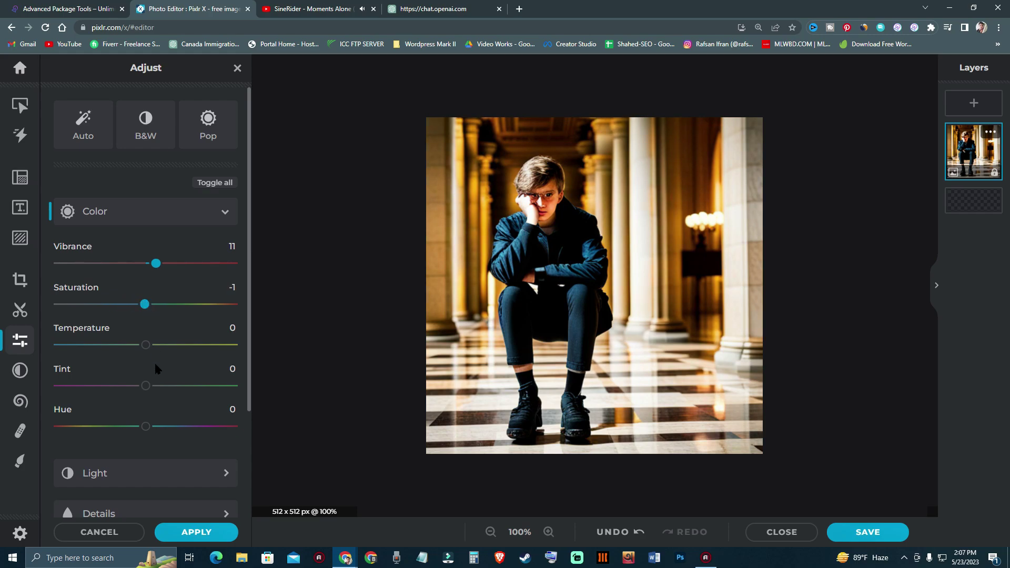
drag(145, 344, 123, 345)
drag(145, 386, 146, 429)
Step: Set the image's Brightness to 5 and Highlights to -13, and apply the adjustments
scroll(181, 386, down, 3)
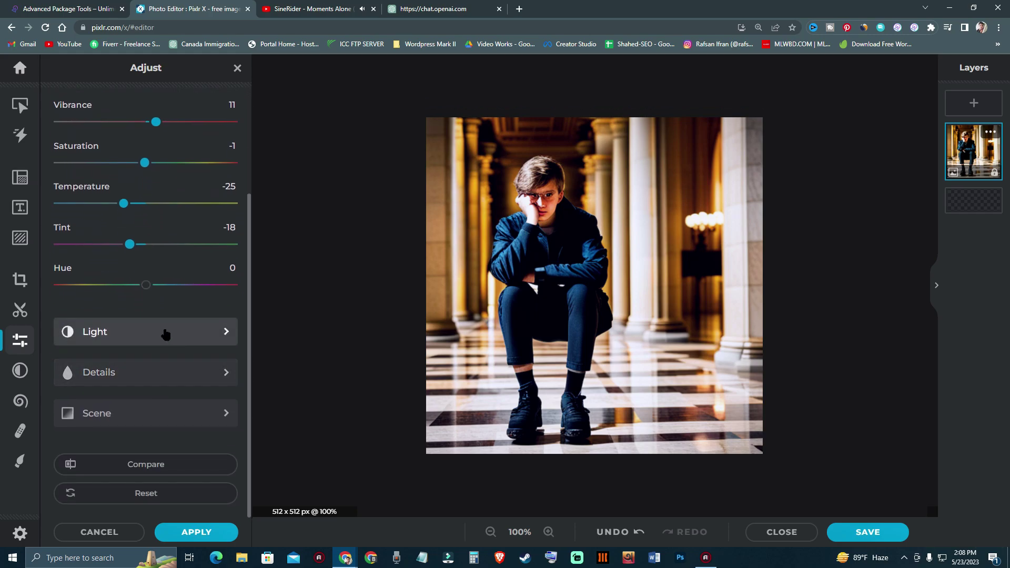
click(167, 332)
drag(146, 384, 150, 384)
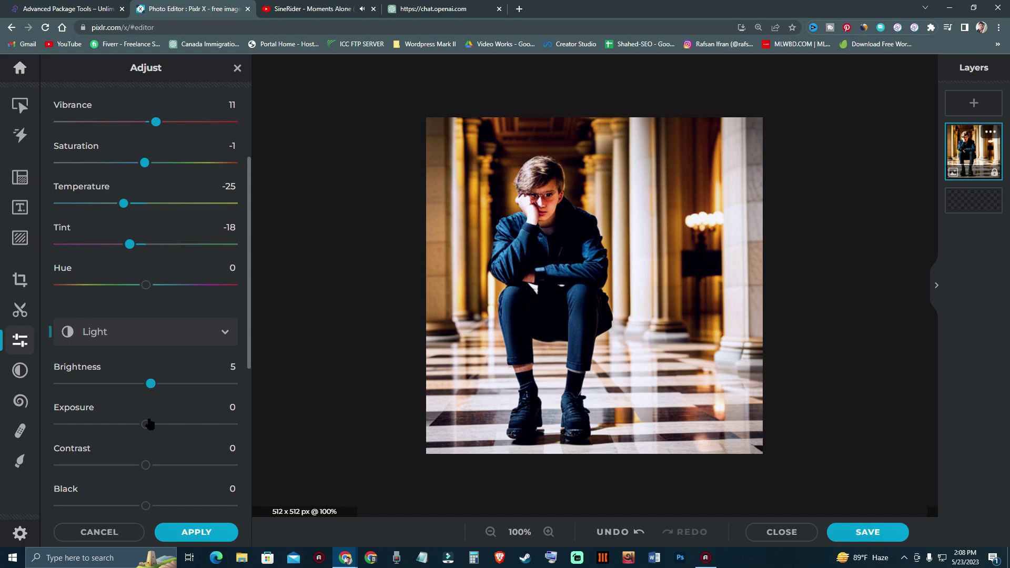
scroll(158, 420, down, 1)
scroll(164, 441, down, 2)
drag(148, 482, 135, 483)
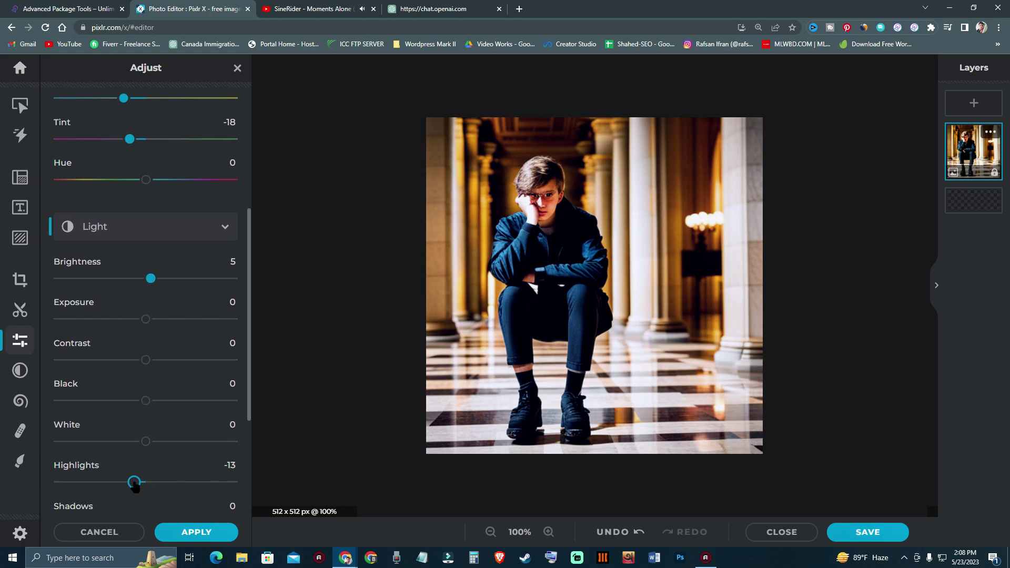
scroll(158, 473, down, 2)
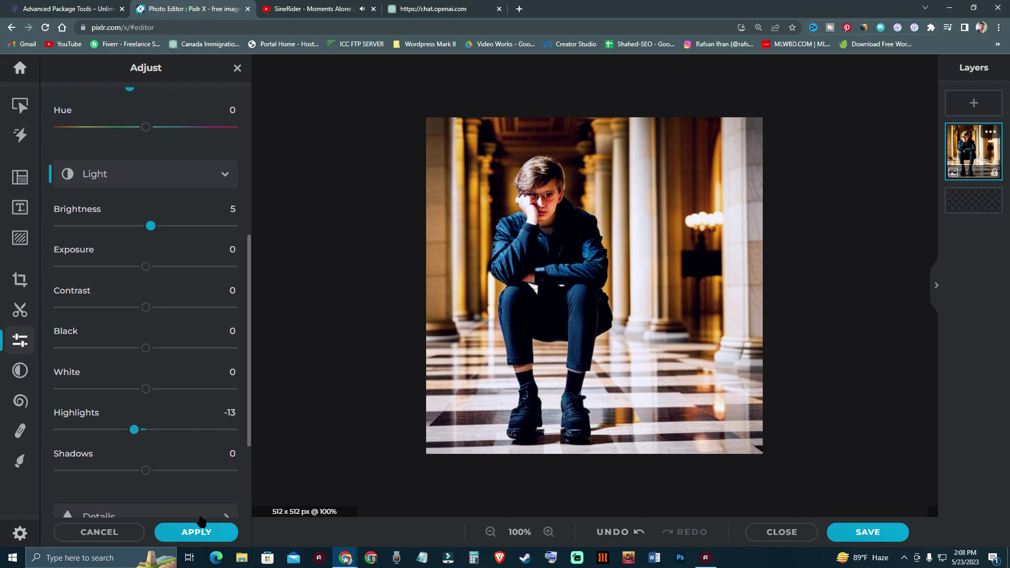
click(196, 532)
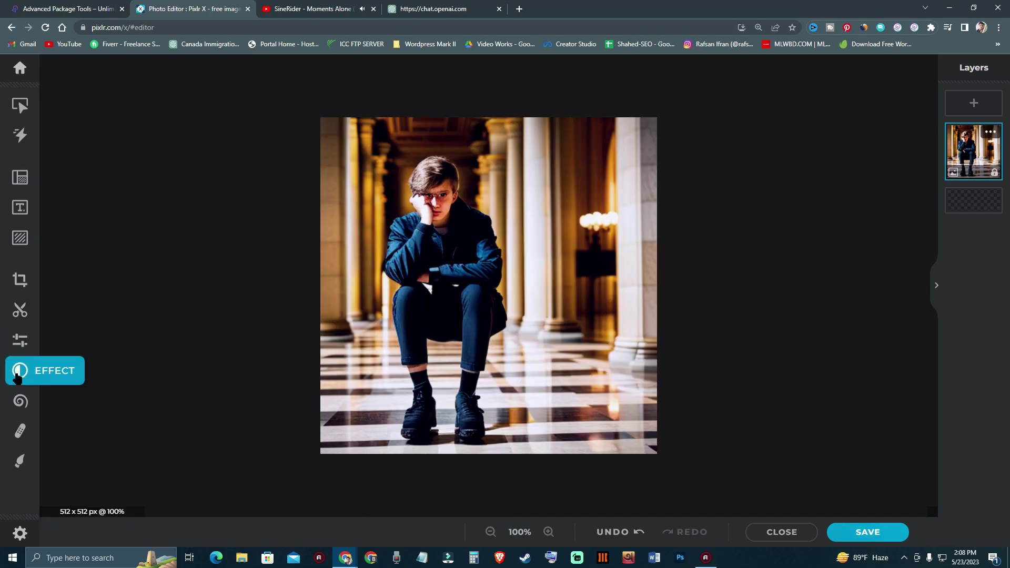
Step: Try the Auto, B&W and Pop adjustment presets on the image, settling on Auto and applying it
click(23, 349)
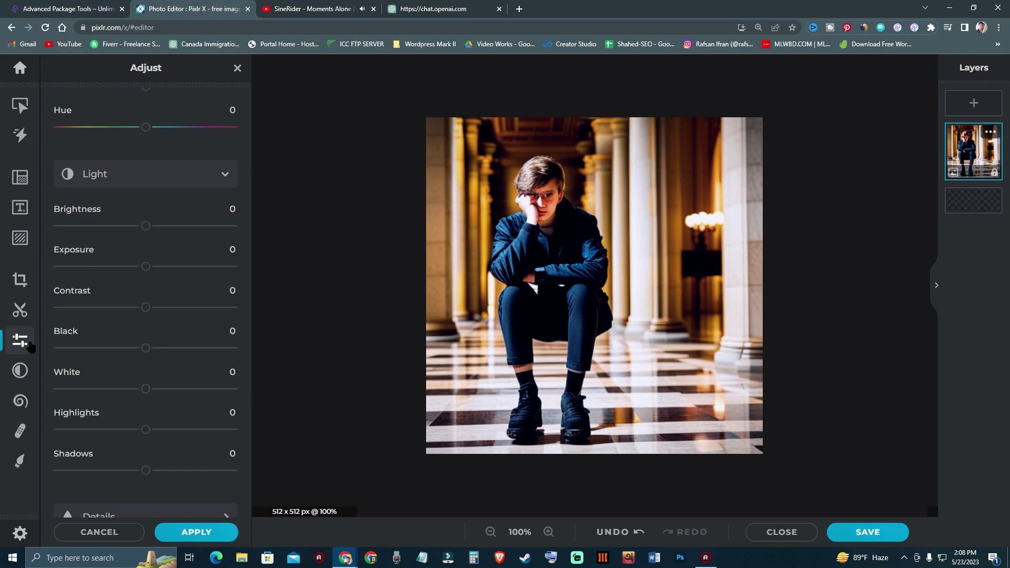
scroll(102, 390, down, 3)
scroll(101, 389, up, 5)
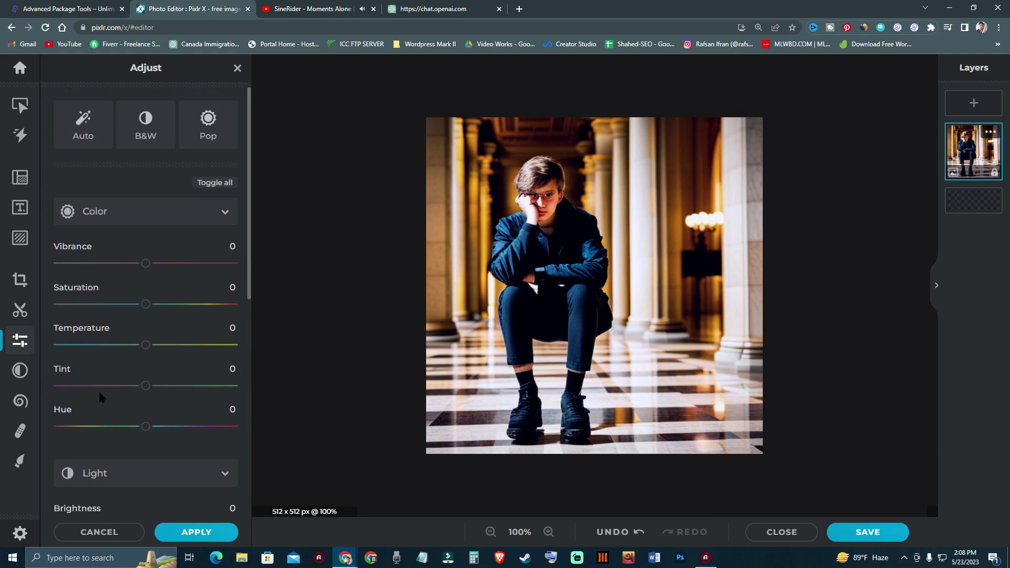
click(83, 137)
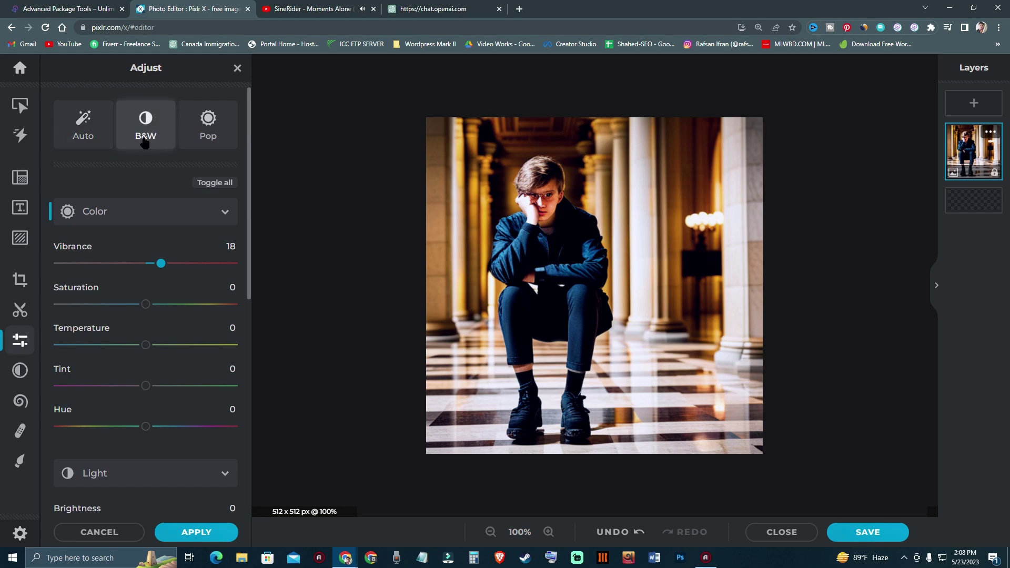
click(147, 140)
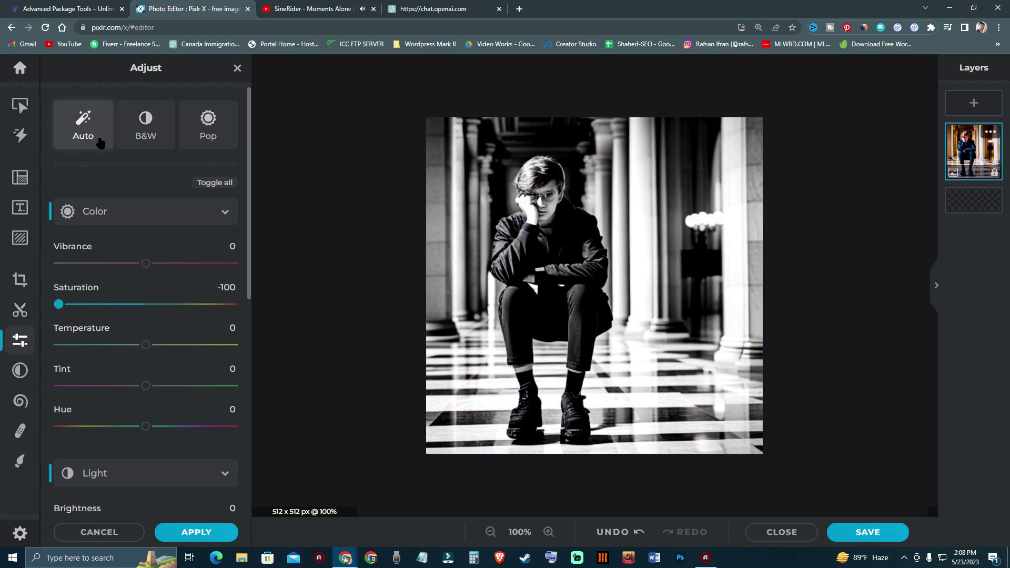
click(196, 141)
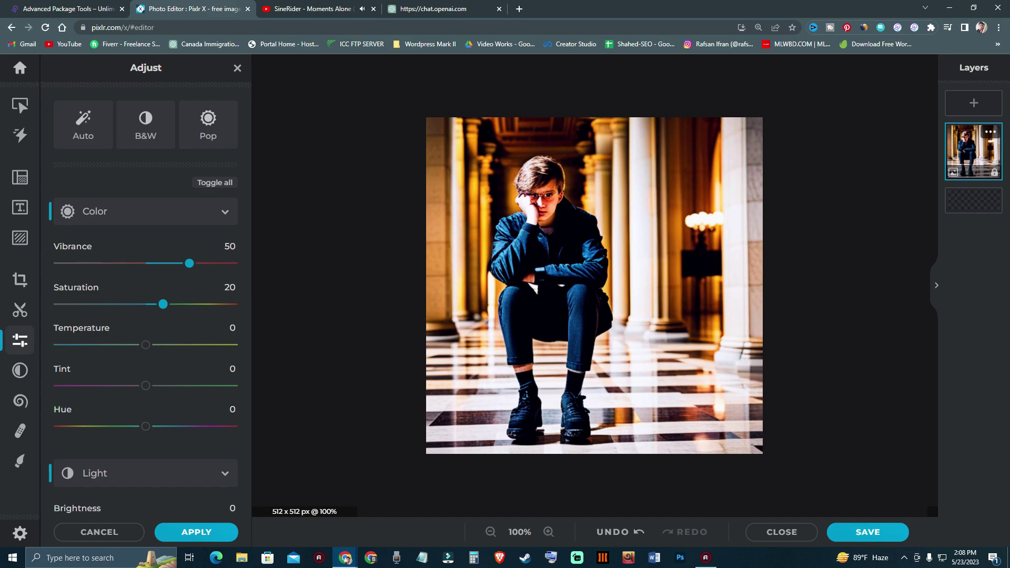
click(85, 132)
scroll(331, 192, up, 2)
scroll(334, 191, down, 2)
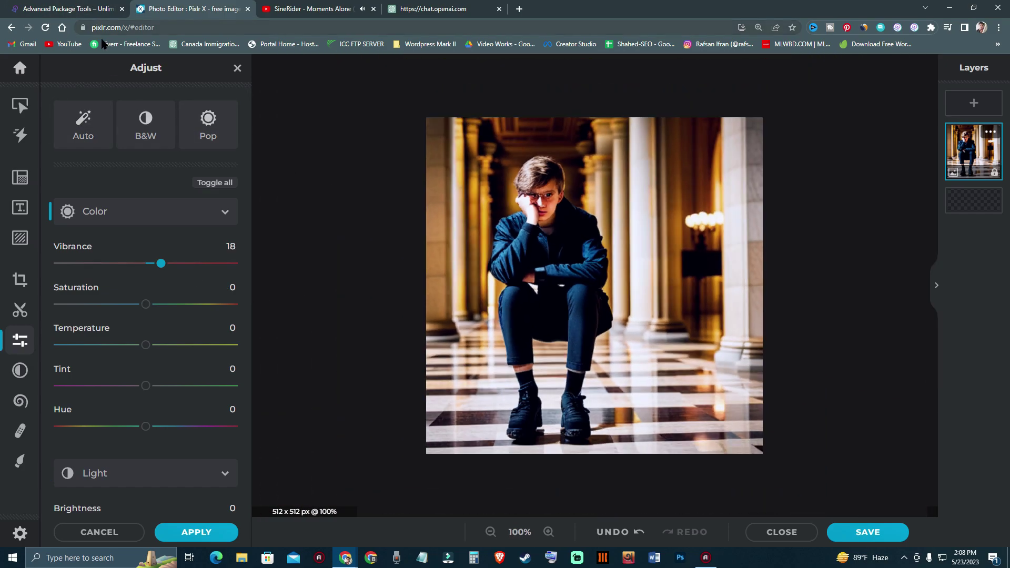
click(199, 532)
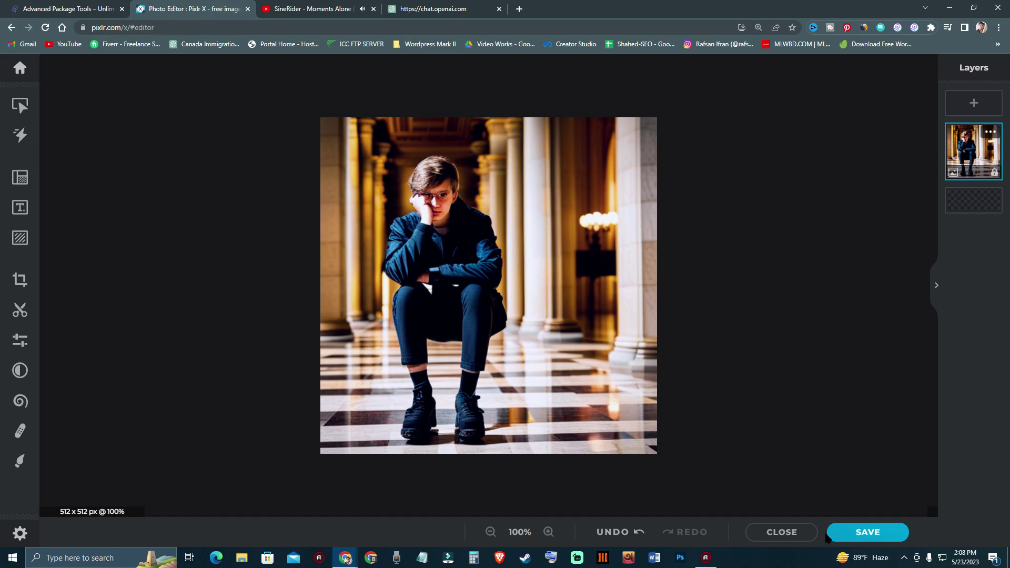
Step: Save the image as a JPG at 100% quality, named ai, in the Pictures folder
click(866, 533)
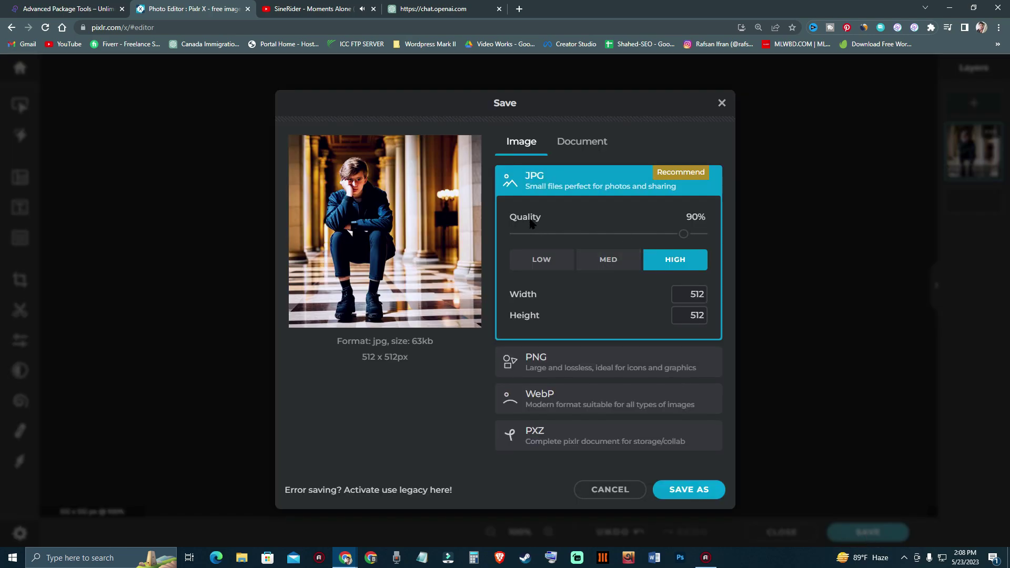
drag(683, 234, 705, 236)
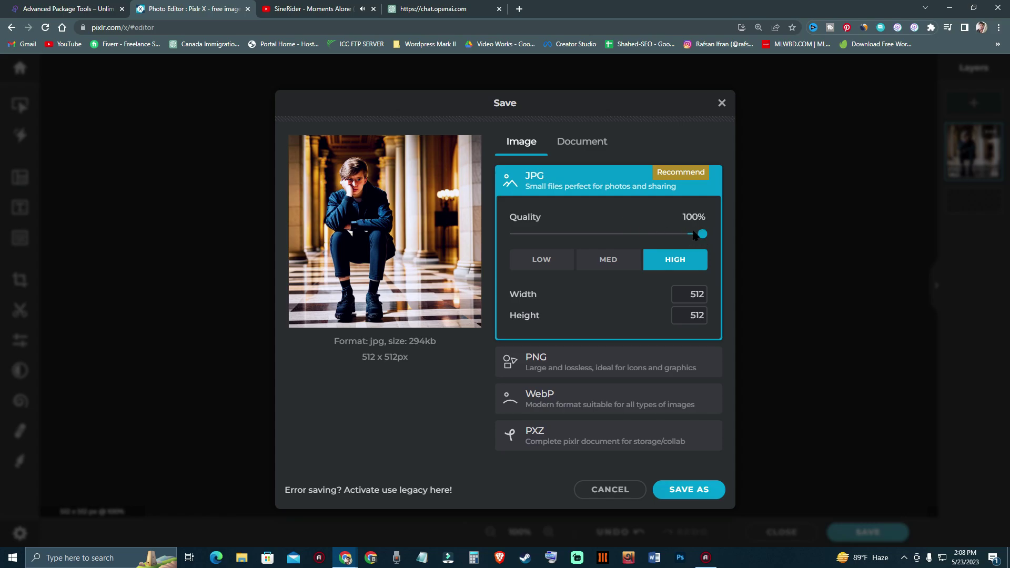
click(708, 489)
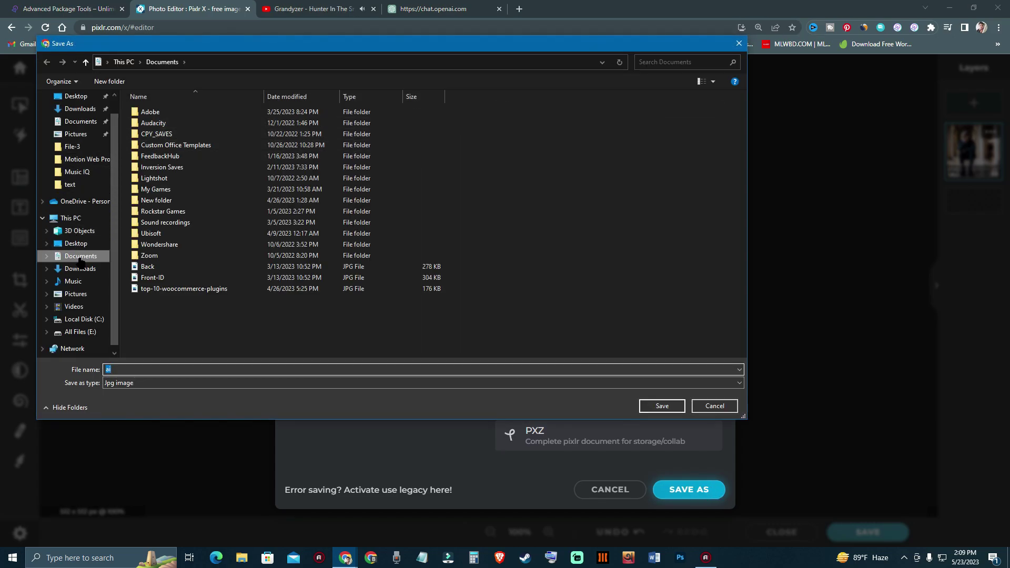
click(79, 293)
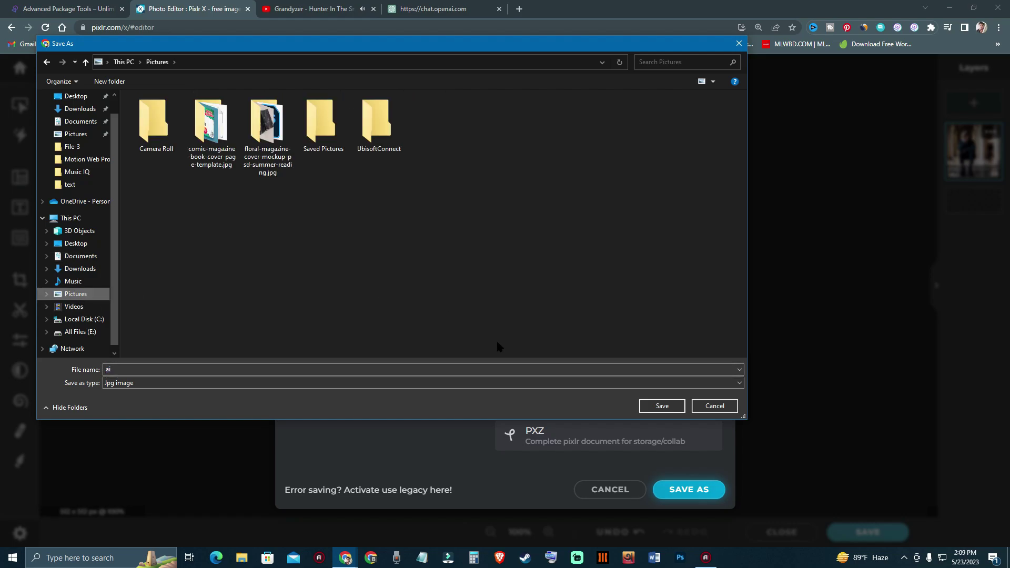
click(654, 410)
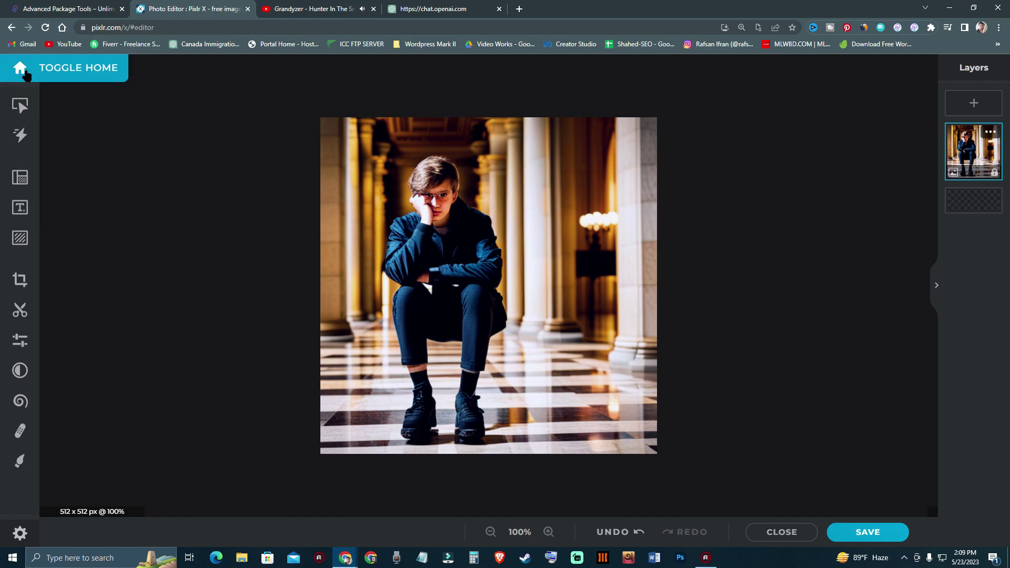
Step: Return to the AI generator and clear the prompt about the teenager studying in the library
click(21, 68)
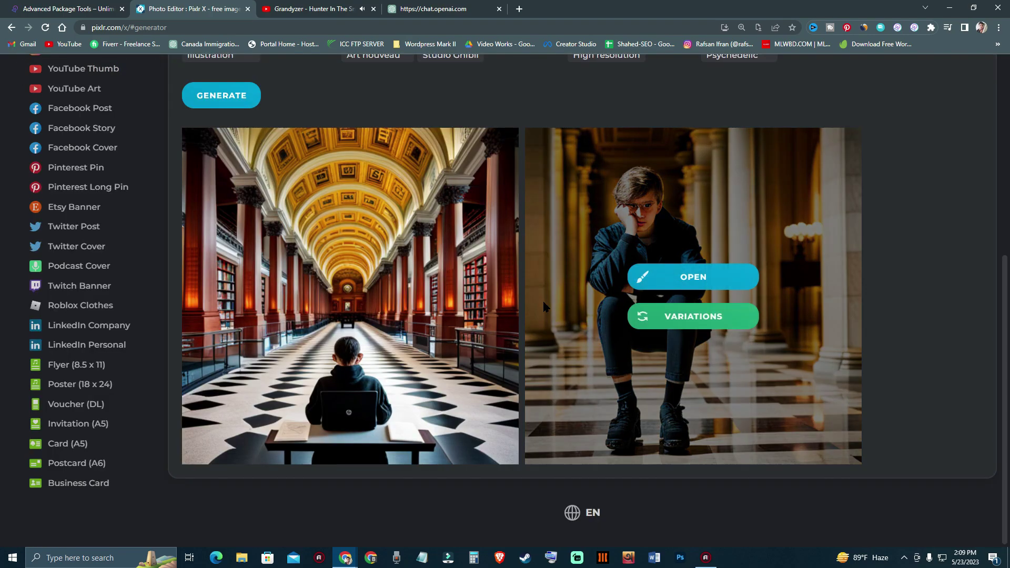
scroll(544, 302, up, 5)
scroll(544, 306, down, 5)
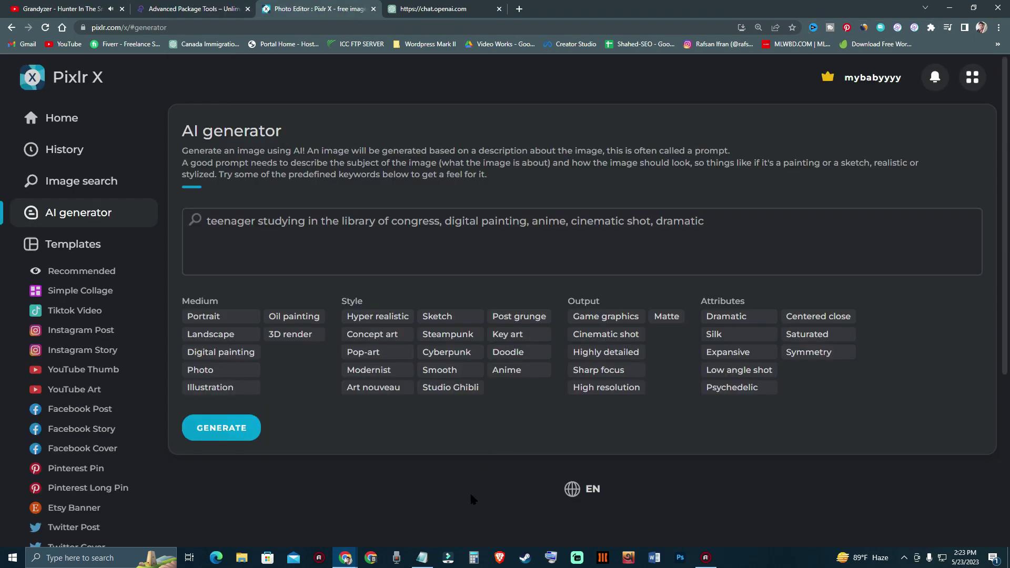
double_click(658, 231)
click(693, 479)
triple_click(715, 224)
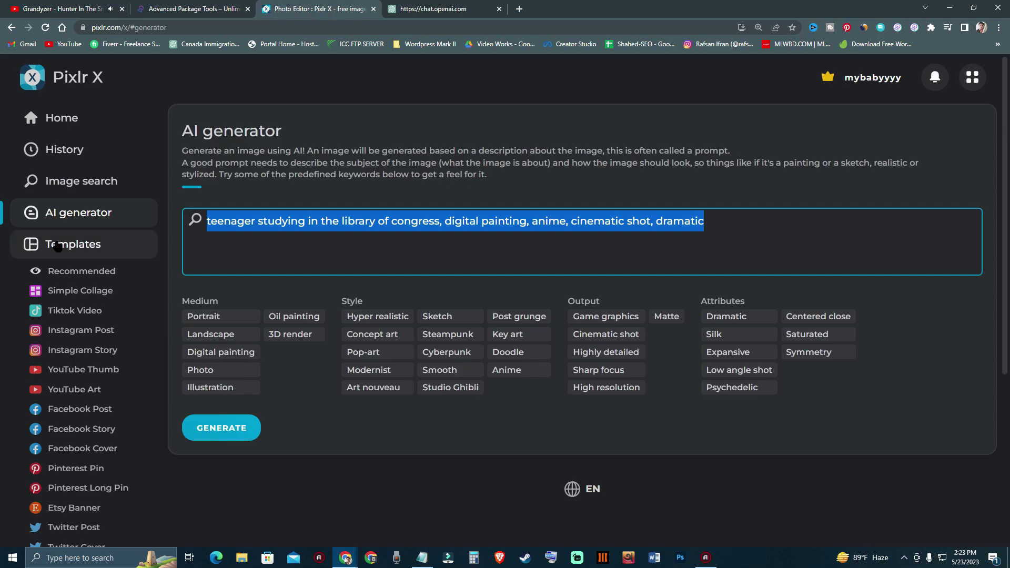
key(BackSpace)
Step: Copy the prompt "thor, the god of thunder, portrait, cyberpunk, unreal engine, (symmetry)" from Notepad into the AI generator's prompt
click(422, 557)
drag(357, 356, 651, 300)
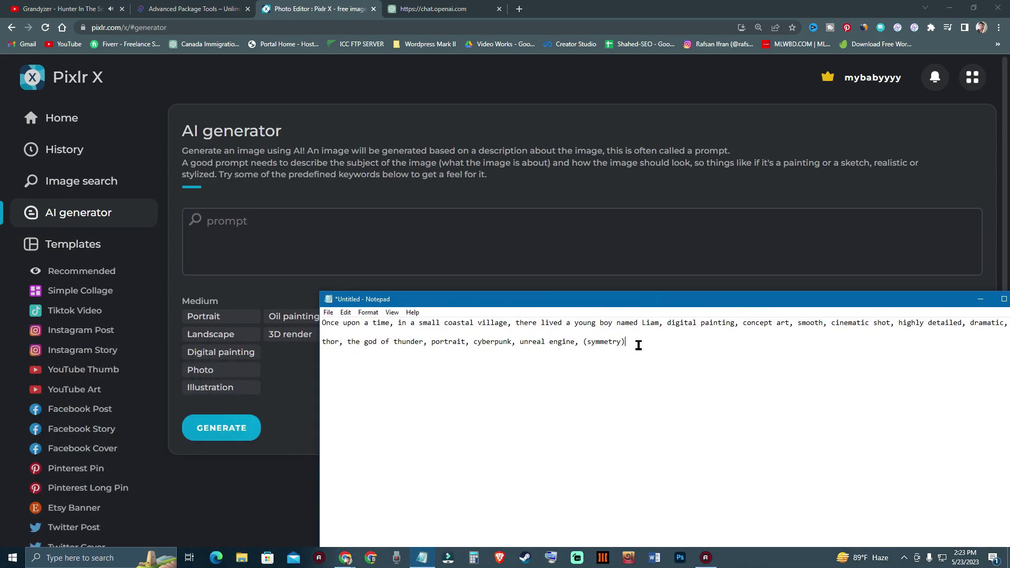
drag(638, 342, 321, 343)
key(ctrl+c)
click(192, 234)
key(ctrl+v)
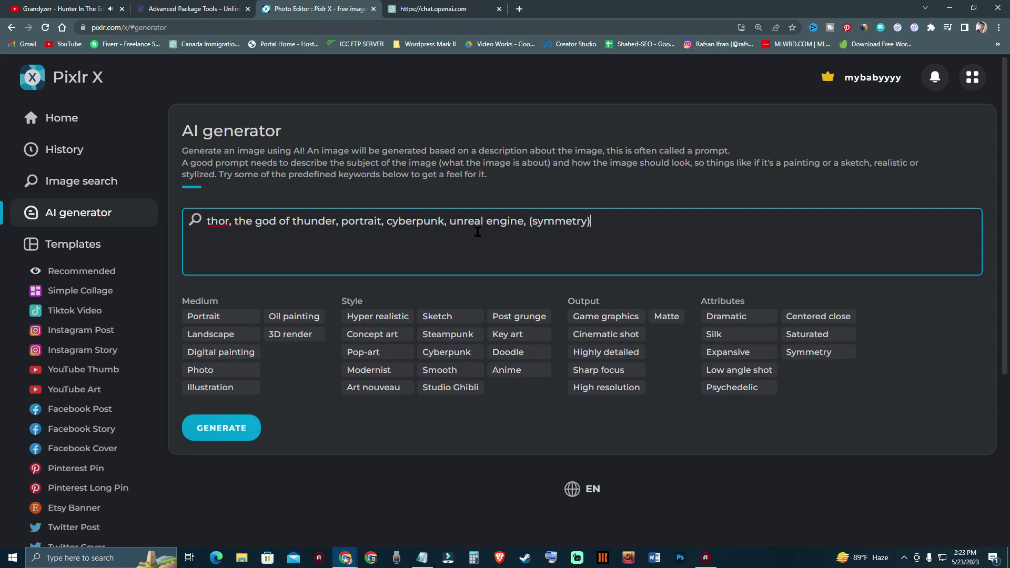
Step: Replace "(symmetry)" in the prompt with "4k," and add the keywords Cinematic shot, Highly detailed, Expansive and Smooth
drag(532, 220, 631, 219)
key(BackSpace)
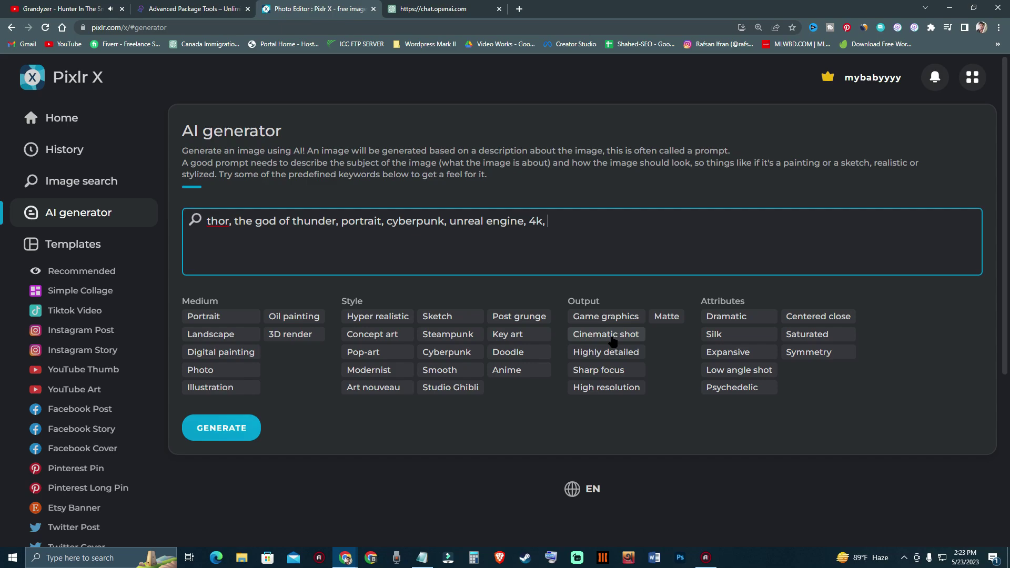
click(609, 337)
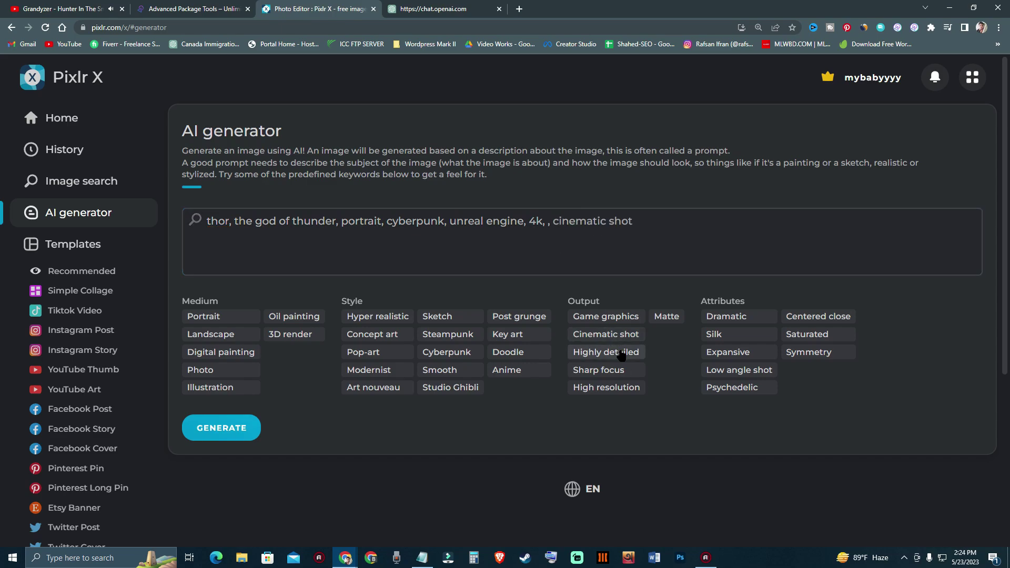
click(621, 353)
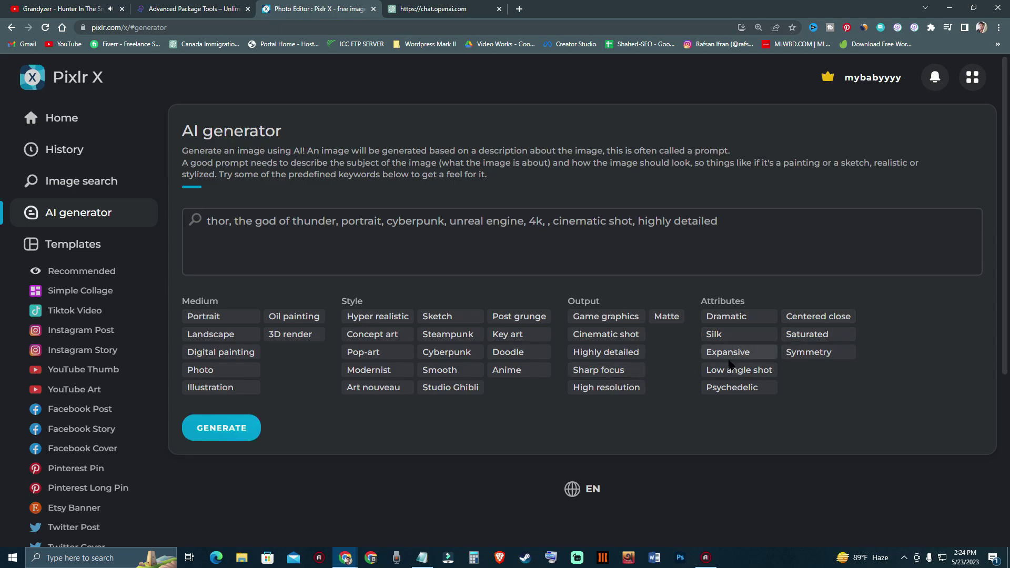
click(732, 354)
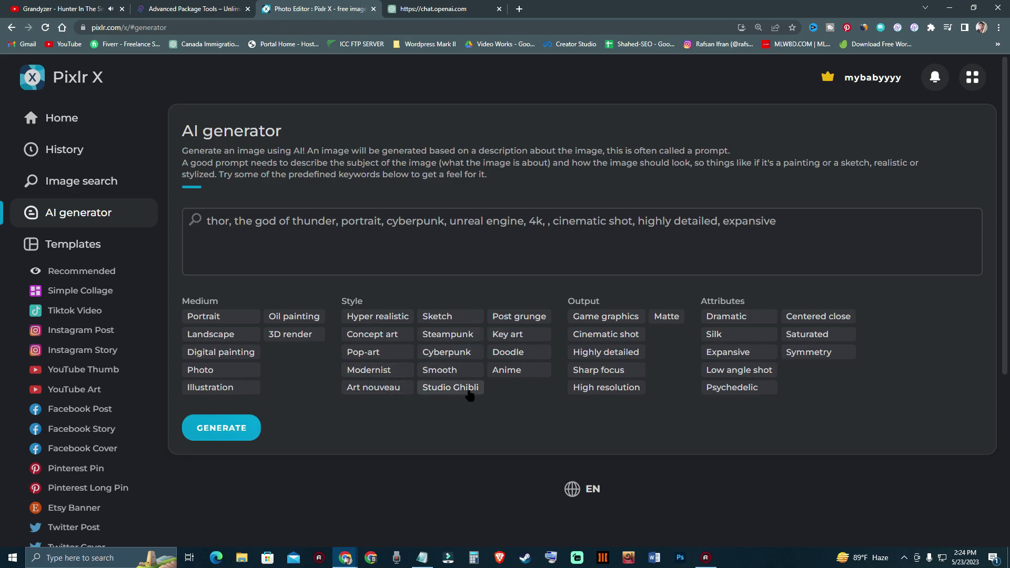
click(454, 369)
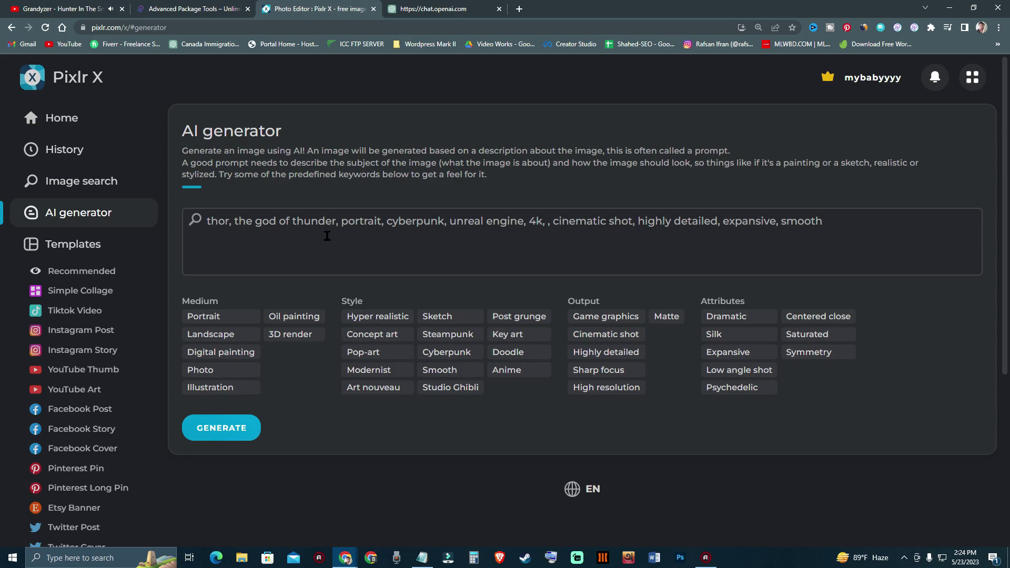
Step: Insert "in asgard with Loki" after "the god of thunder" in the prompt
click(334, 222)
text(in )
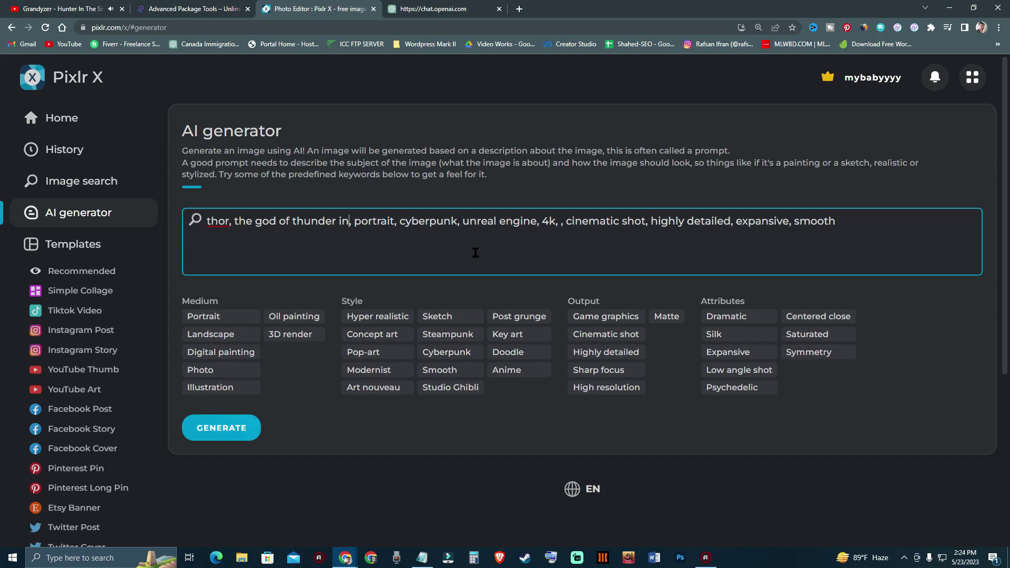
text(sgrd)
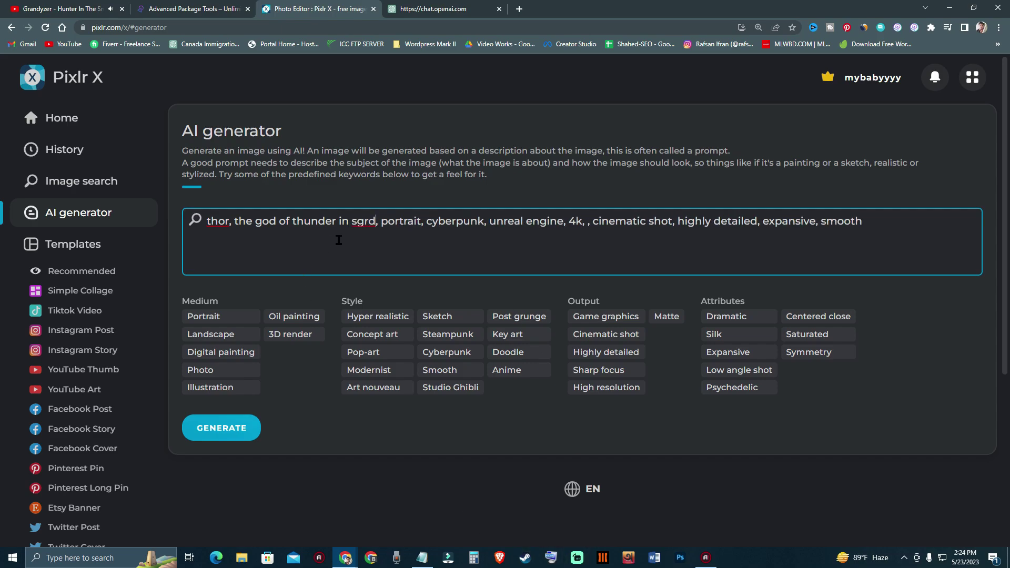
drag(513, 222, 518, 221)
click(352, 220)
text(asg)
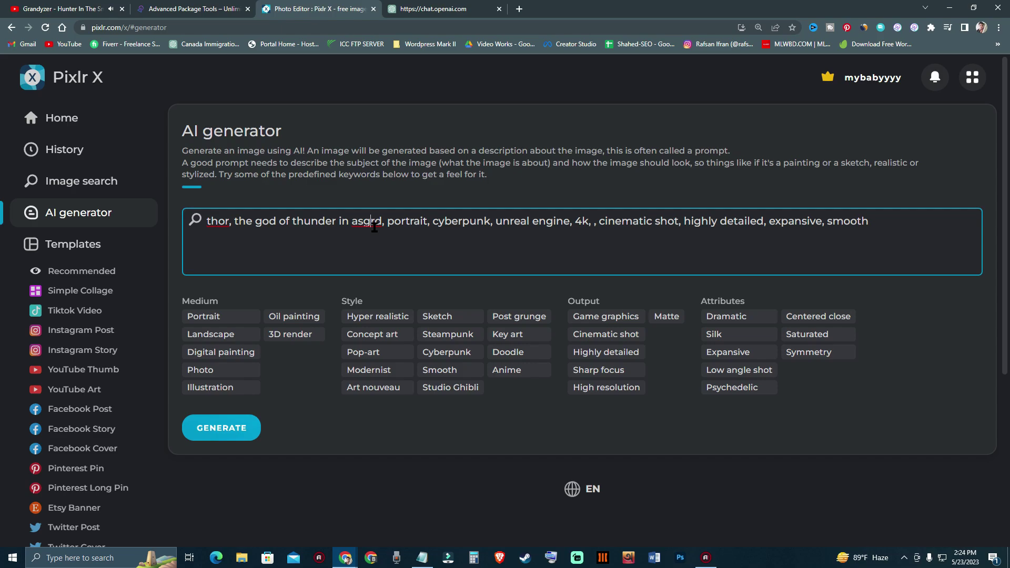
text(a)
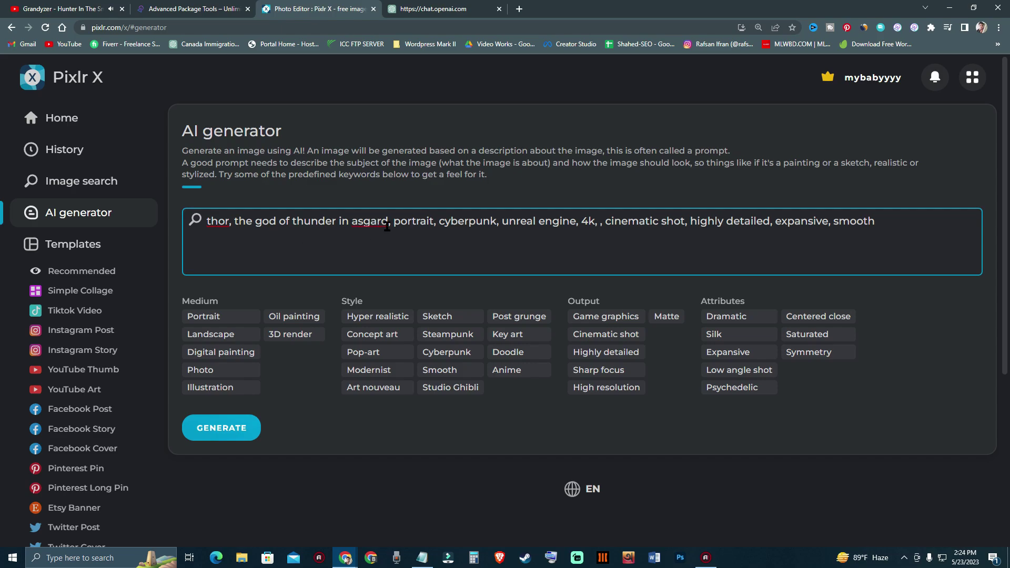
text(with Lo)
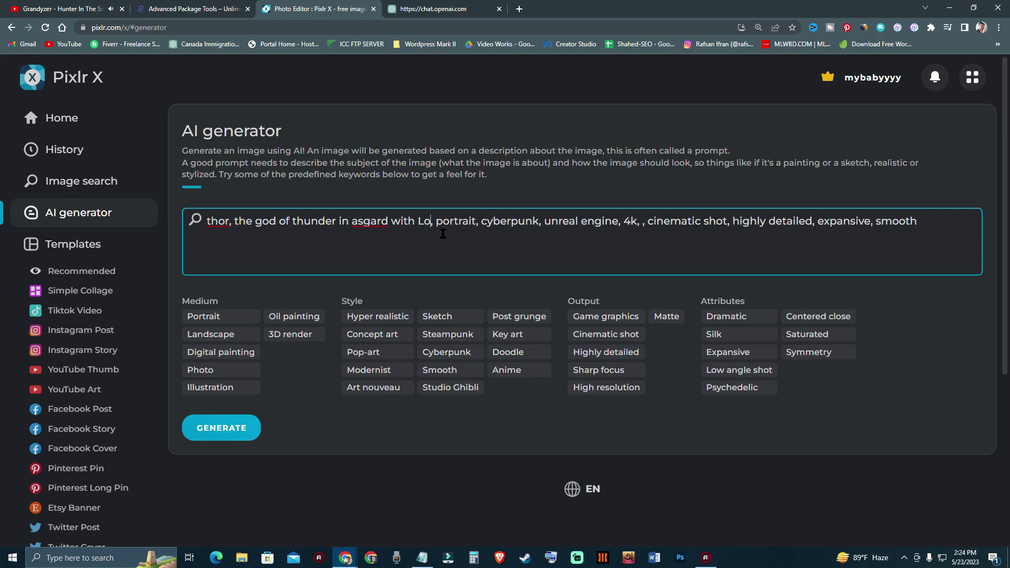
text(ki)
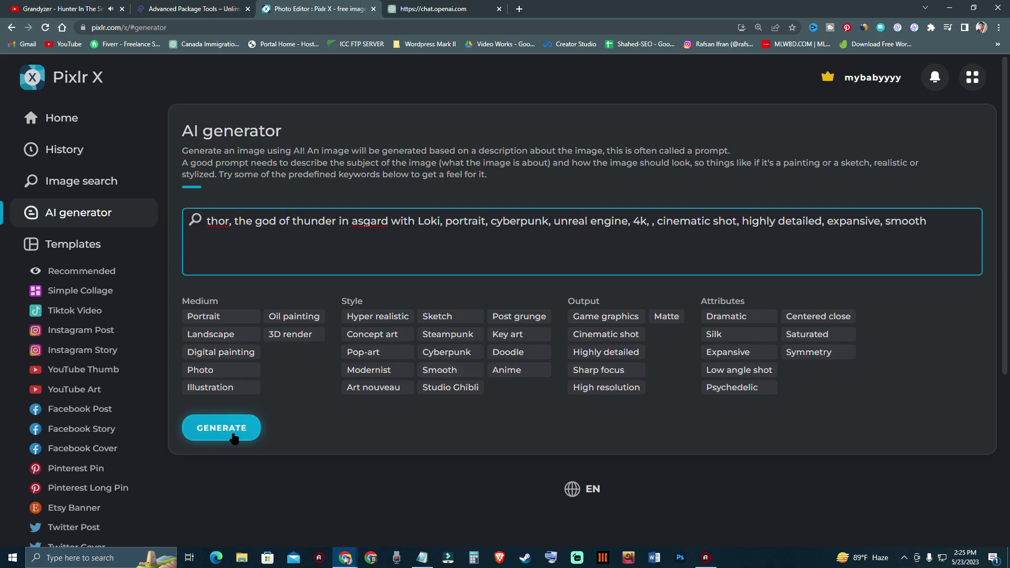
Step: Generate images from the Thor and Loki prompt and examine both results
click(234, 436)
scroll(474, 389, down, 2)
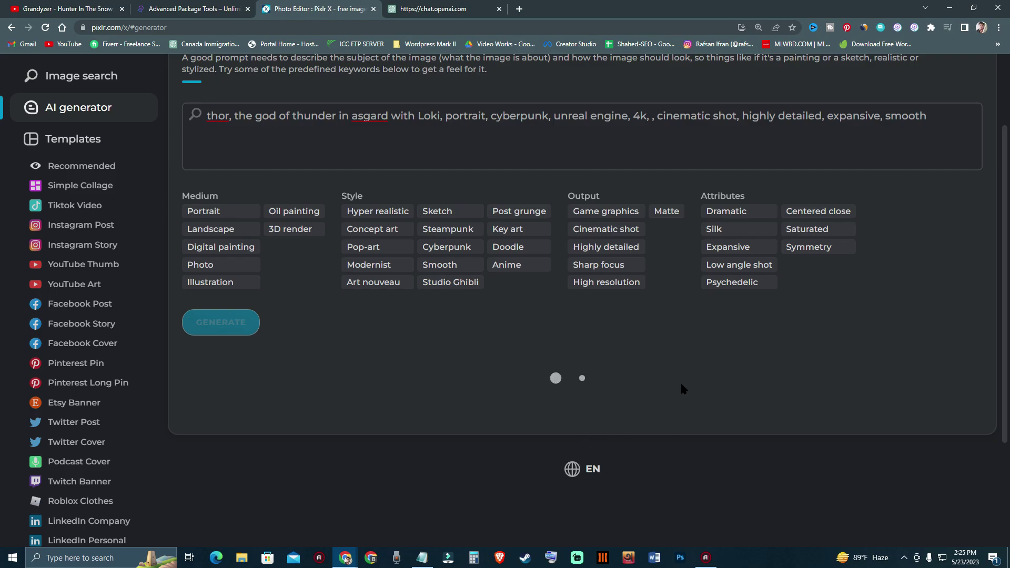
scroll(894, 351, down, 4)
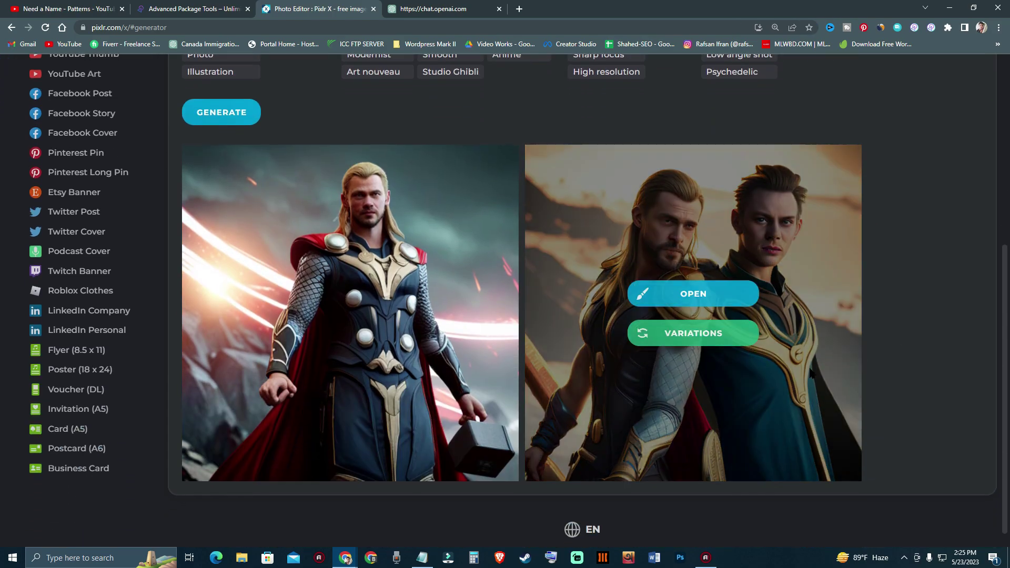
scroll(817, 445, up, 1)
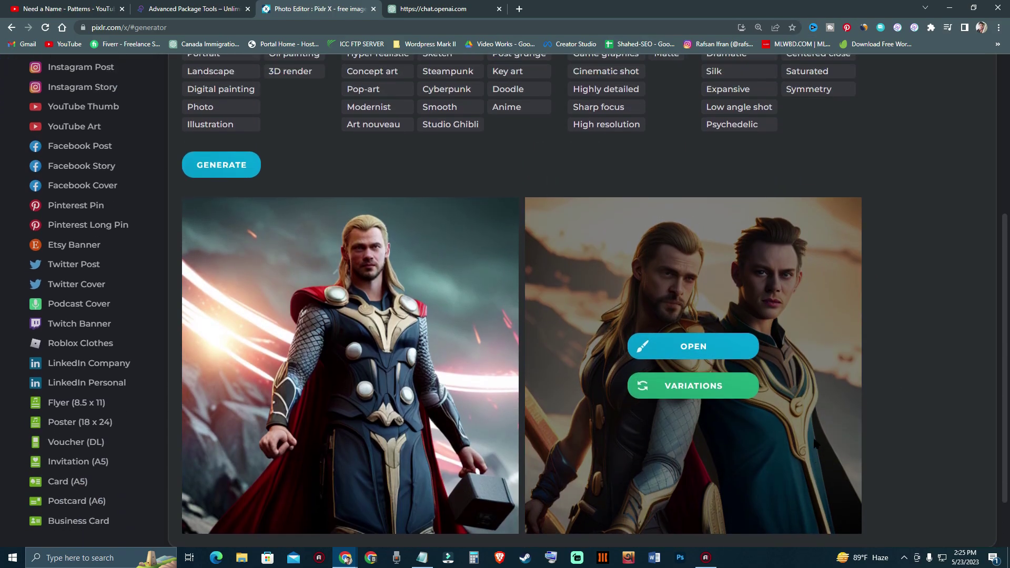
scroll(814, 443, down, 2)
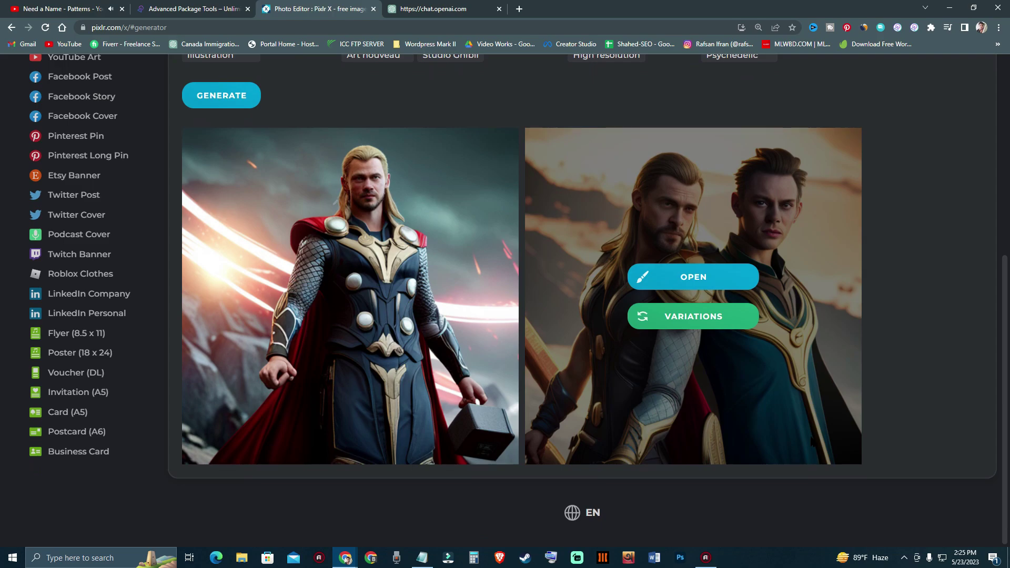
scroll(396, 390, up, 1)
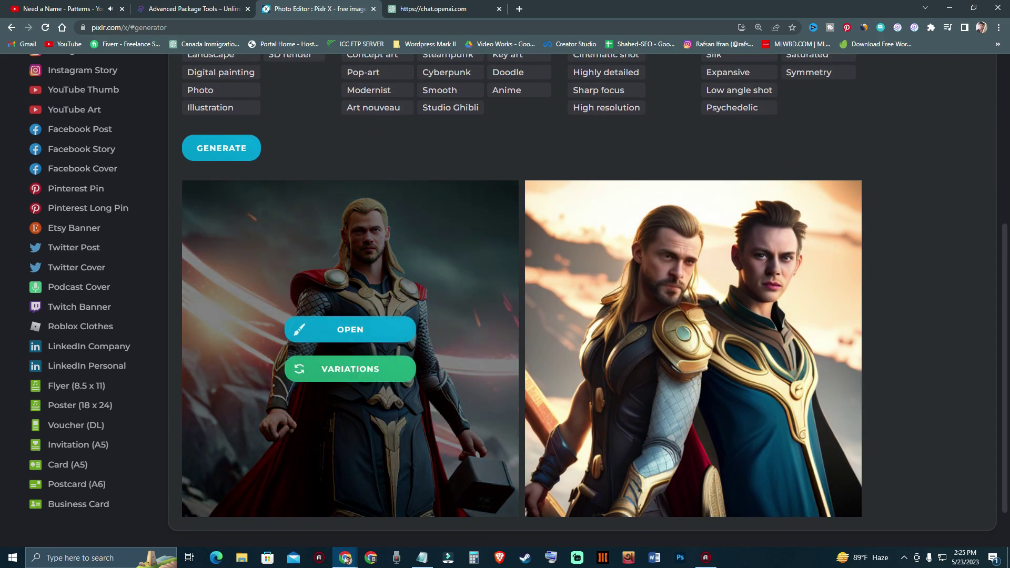
mouse_move(770, 360)
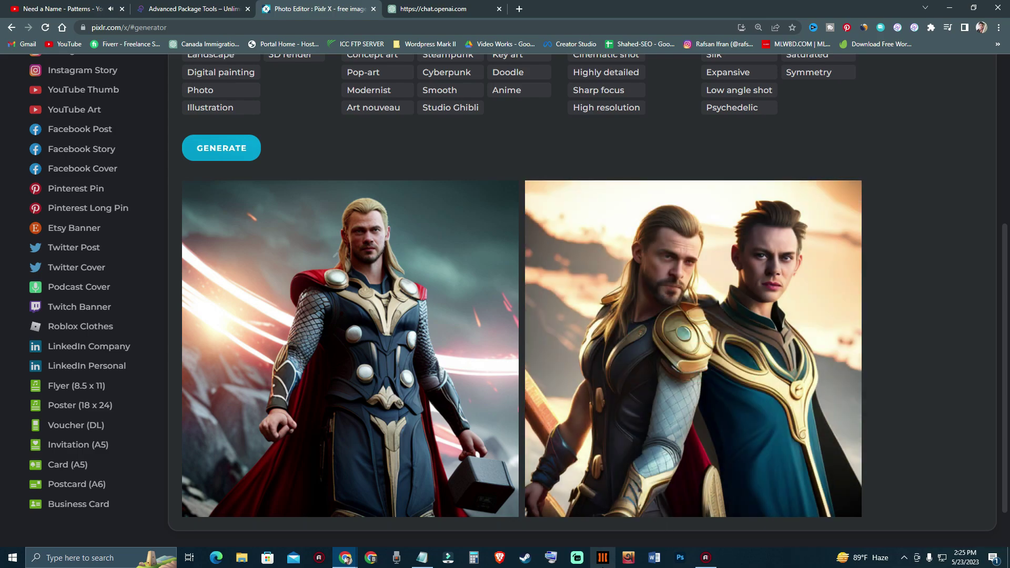
mouse_move(663, 379)
mouse_move(387, 249)
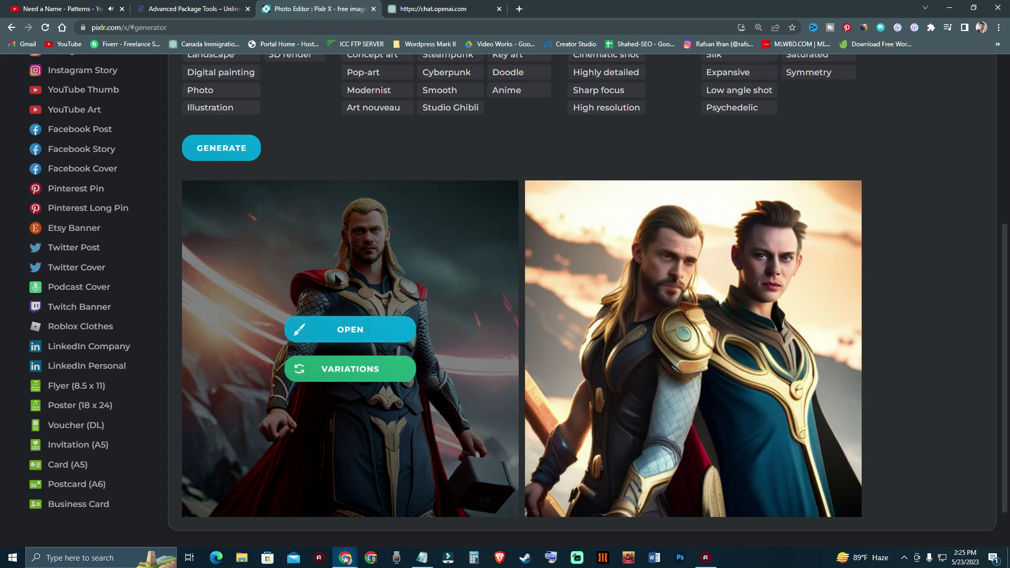
Step: Open the first generated Thor image in the editor and set its Sharpen adjustment to 11
click(342, 336)
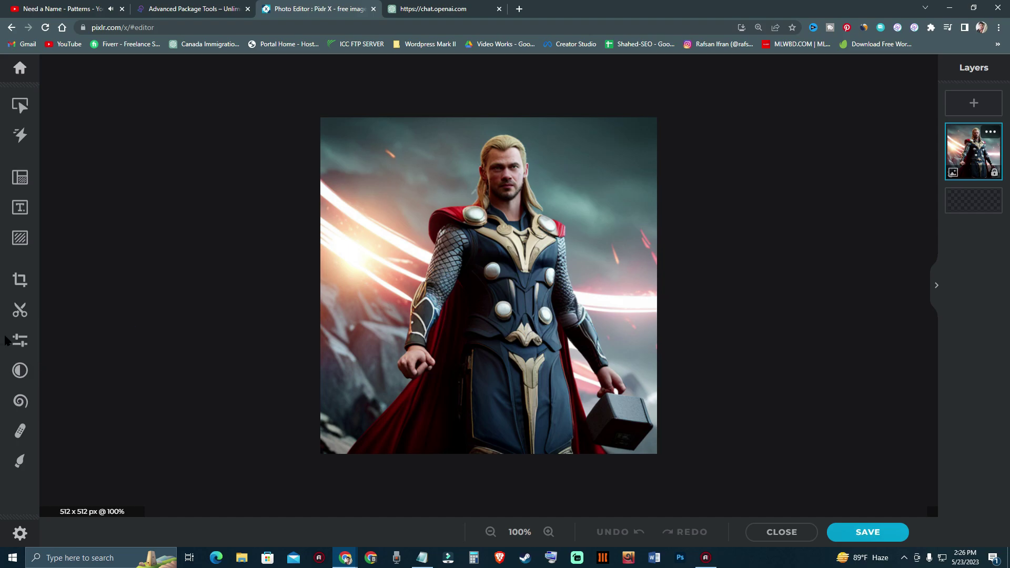
click(21, 340)
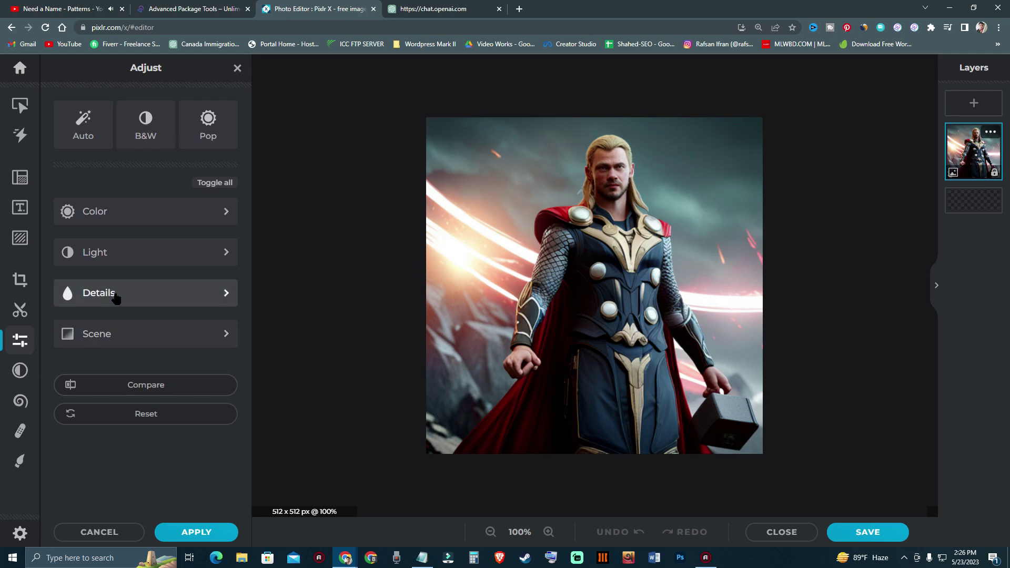
click(116, 296)
click(117, 299)
click(116, 294)
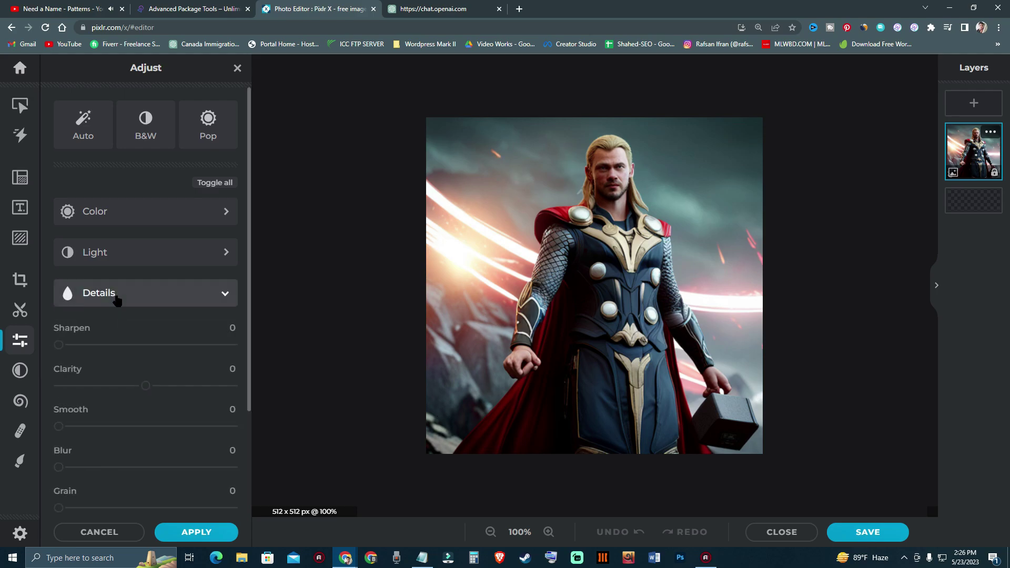
drag(58, 345, 80, 345)
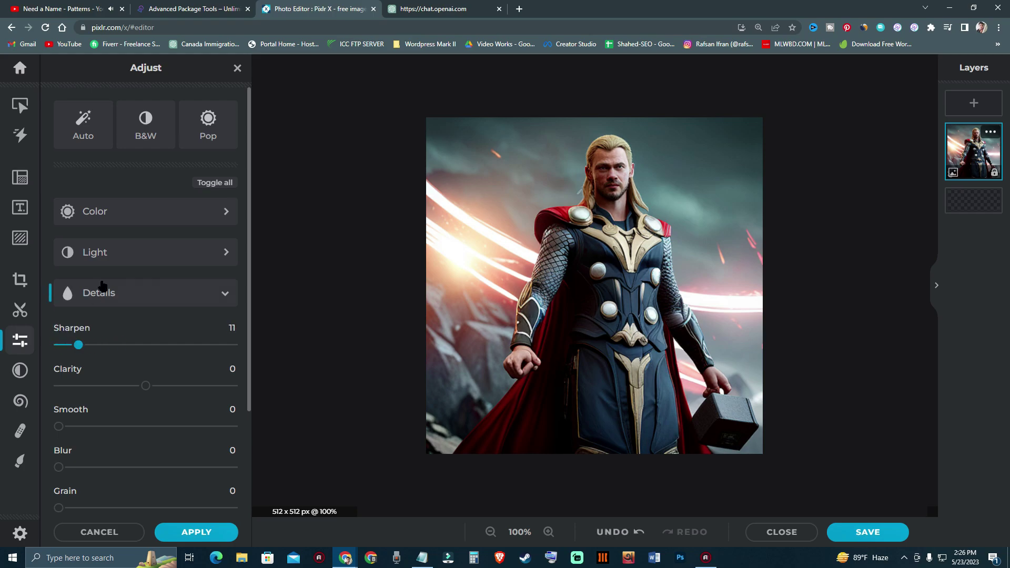
Step: Set the Light adjustments to Brightness 6, Exposure -1, Contrast 12, Highlights -11 and Shadows 8, and apply them to the image
click(113, 260)
drag(146, 304, 152, 305)
mouse_move(146, 344)
mouse_down()
mouse_move(164, 344)
mouse_move(120, 345)
mouse_move(150, 356)
mouse_move(145, 345)
mouse_up()
mouse_move(146, 386)
mouse_down()
mouse_move(164, 386)
mouse_move(157, 400)
mouse_up()
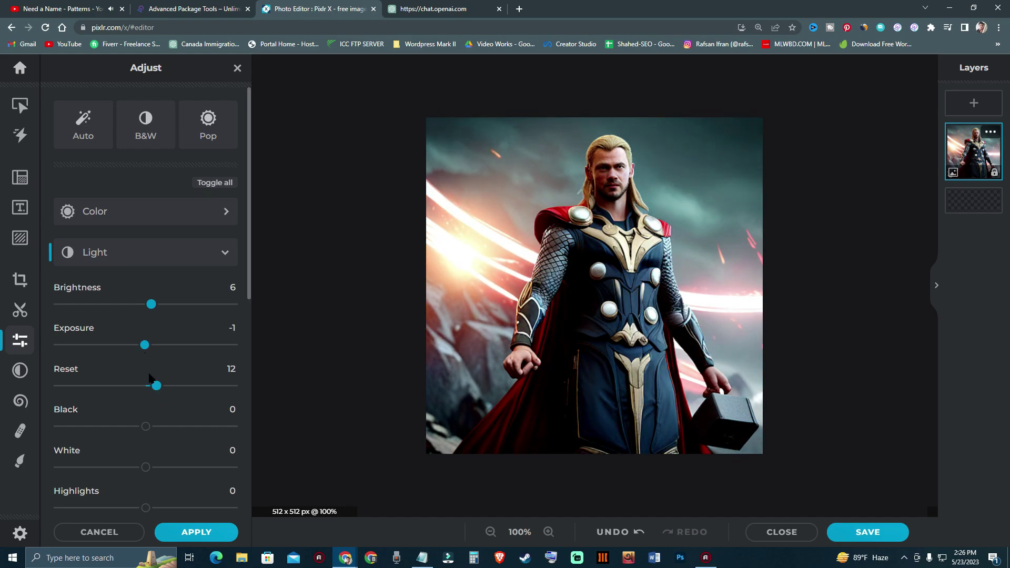
drag(147, 519, 137, 519)
scroll(175, 419, down, 2)
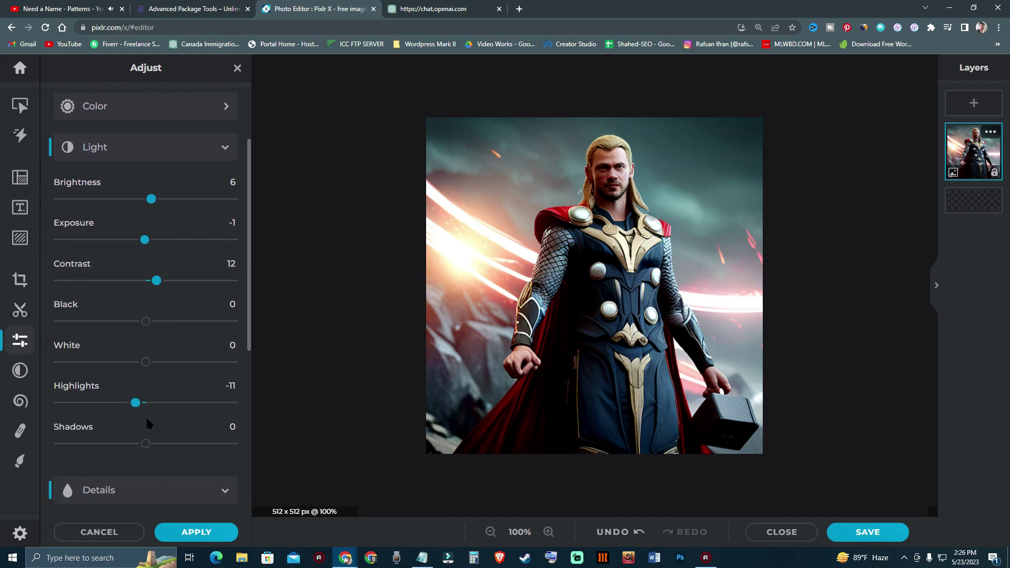
drag(145, 444, 153, 452)
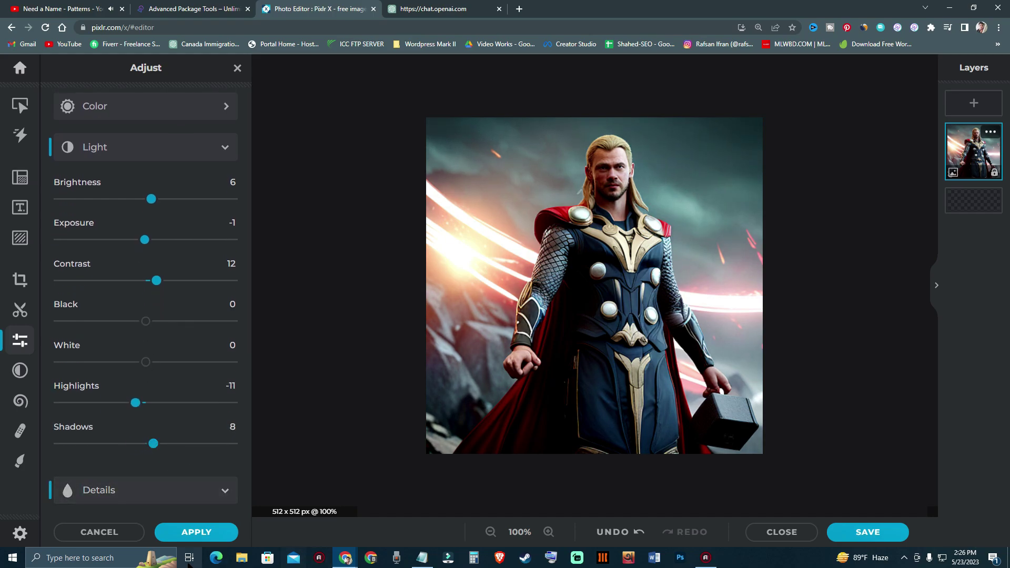
click(199, 536)
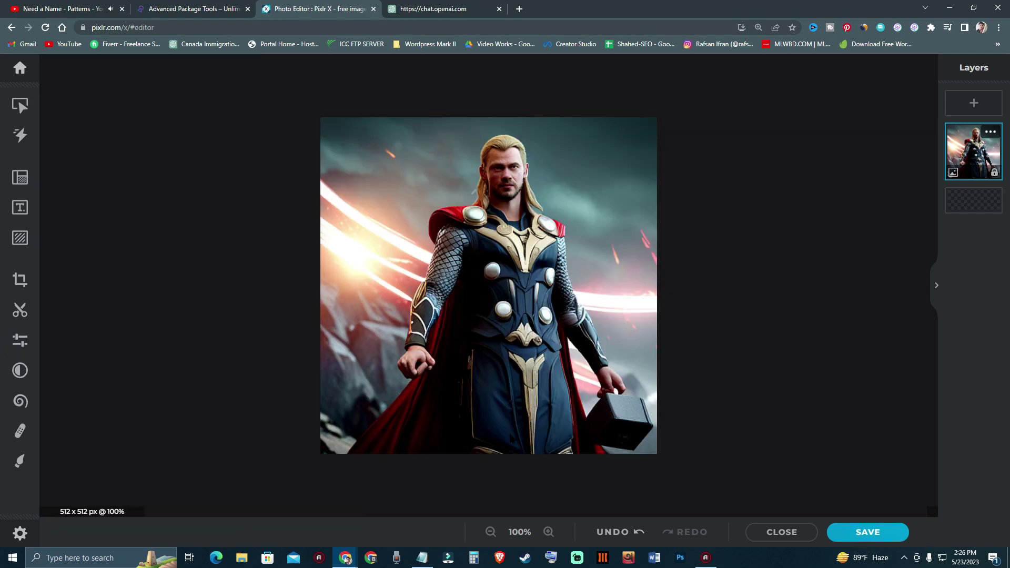
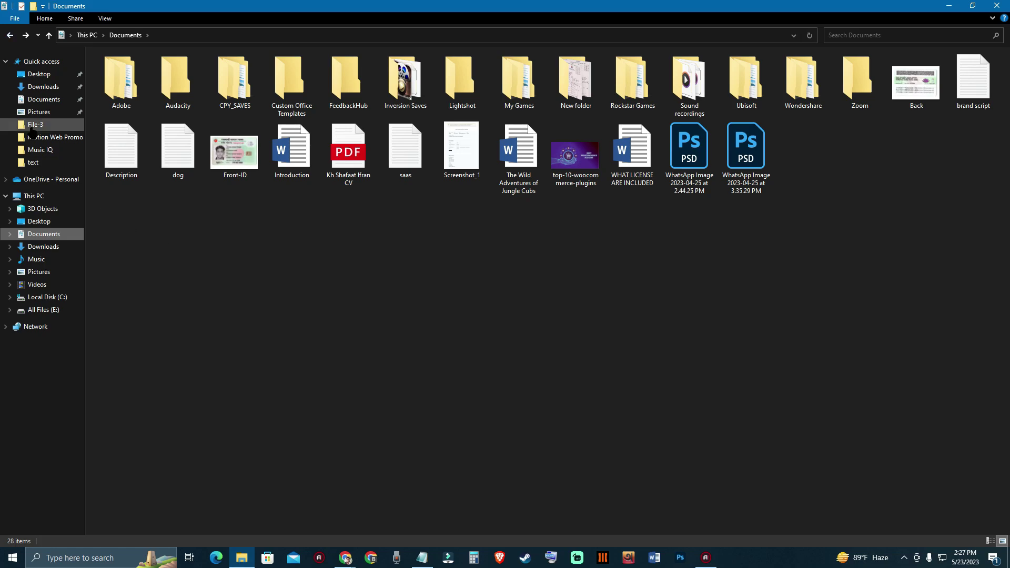
Step: Open the saved image hnfgf from the Pictures folder, inspect its details up close and close the viewer
click(35, 113)
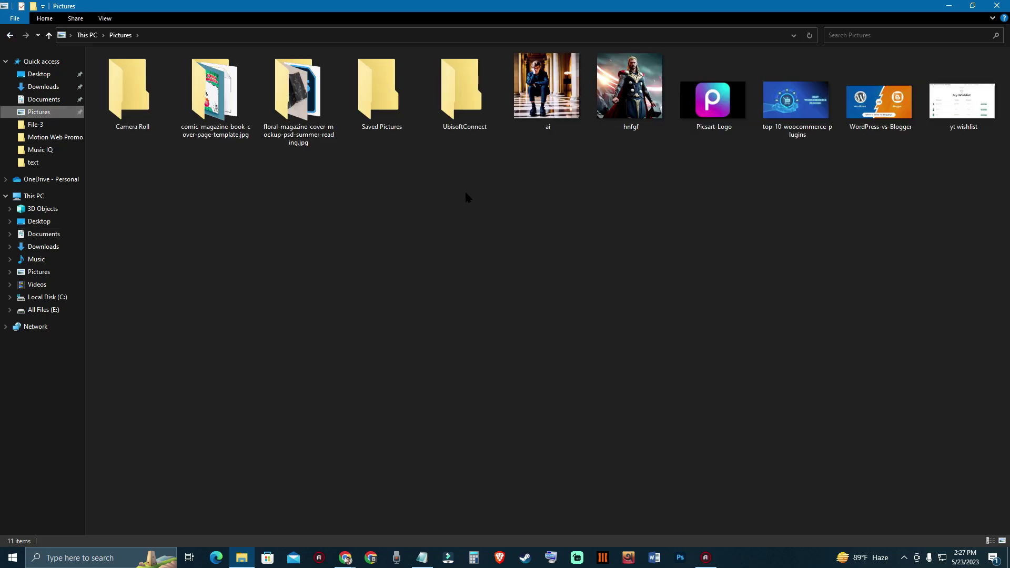
click(614, 85)
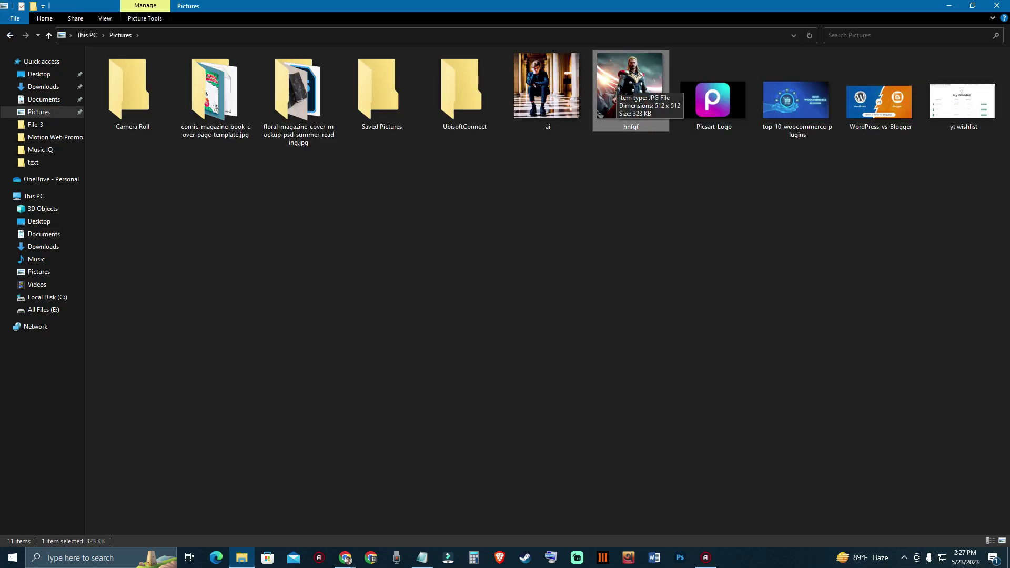
double_click(614, 87)
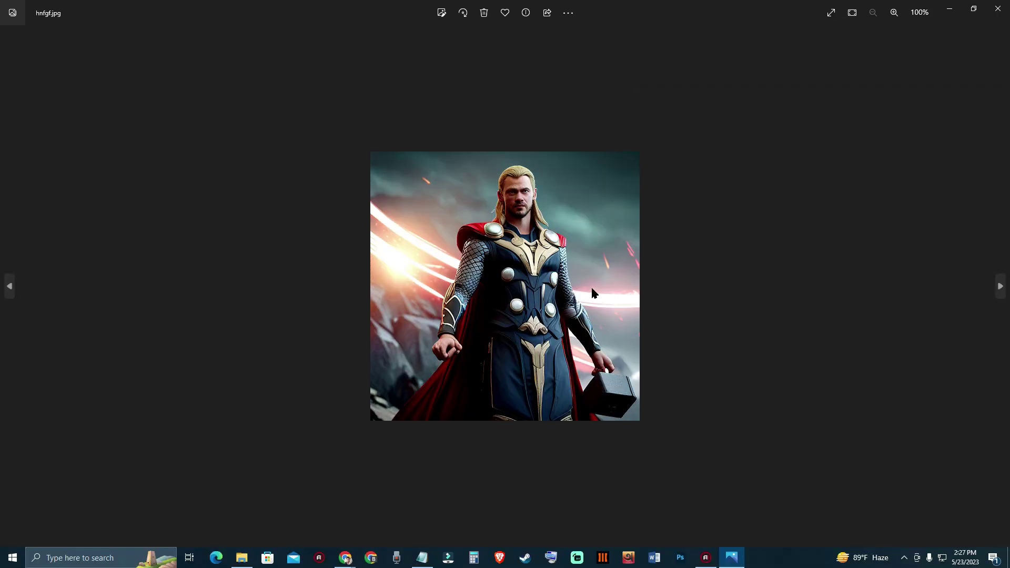
scroll(535, 202, up, 8)
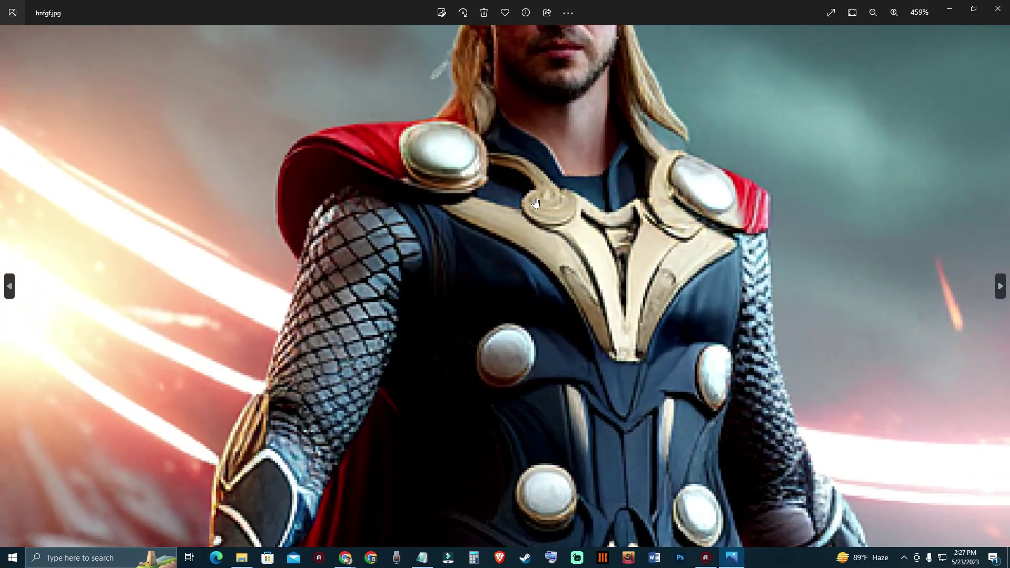
scroll(535, 203, down, 8)
click(997, 9)
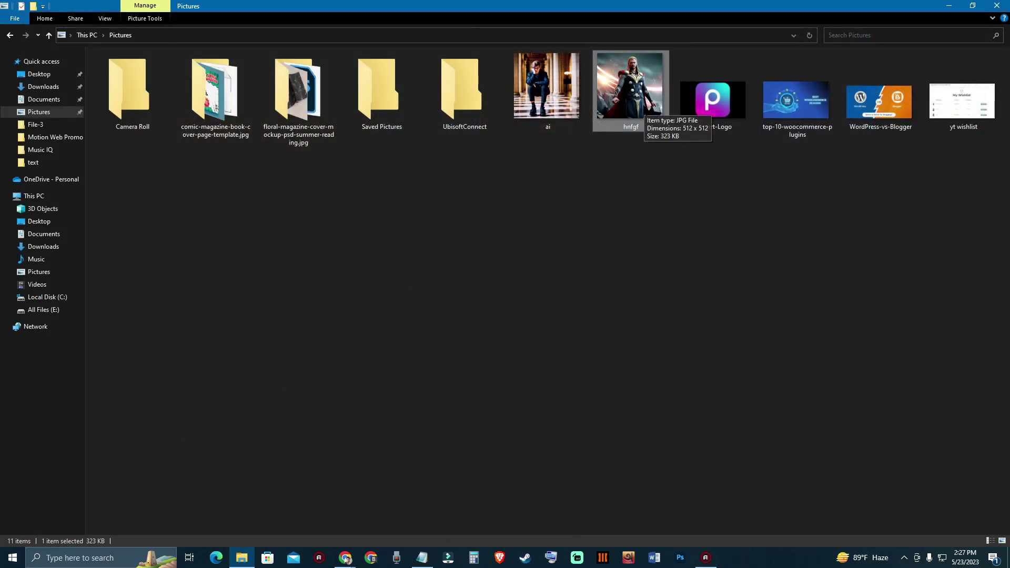
Step: Return to the Pixlr editor and set up a JPG save at 100% quality, entering 1000 for both width and height
click(345, 557)
click(316, 518)
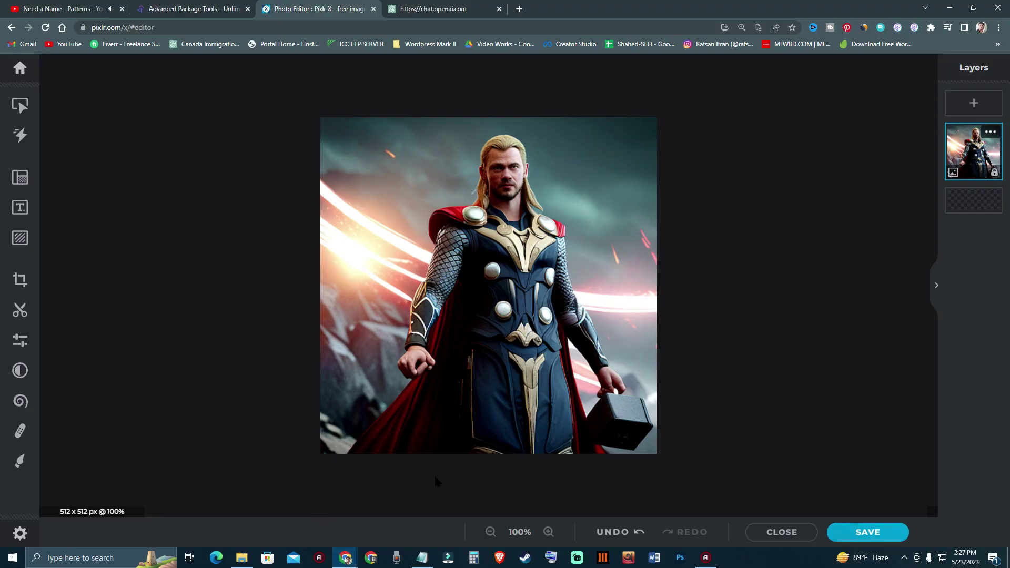
click(866, 532)
drag(684, 234, 709, 238)
click(693, 295)
double_click(695, 294)
text(1000)
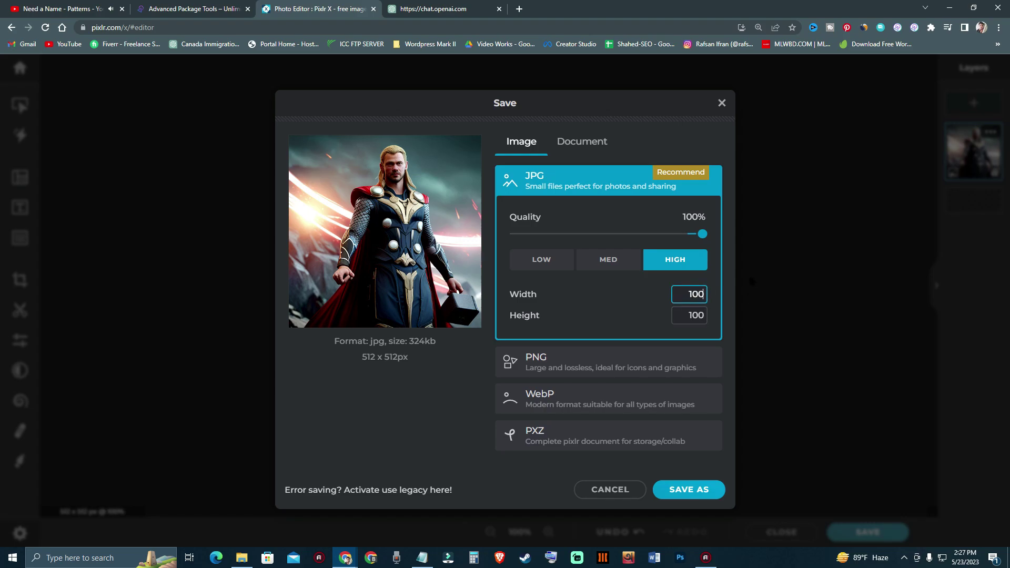
click(700, 321)
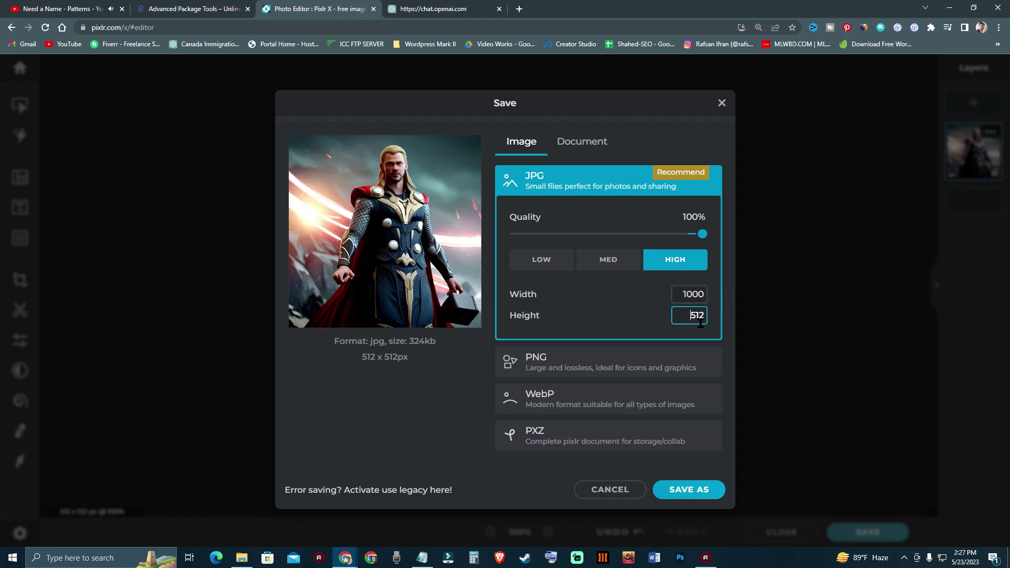
key(ctrl+a)
text(1000)
key(Tab)
Step: Check the PNG save option, return to JPG, and save the image over the existing hnfgf file
click(559, 364)
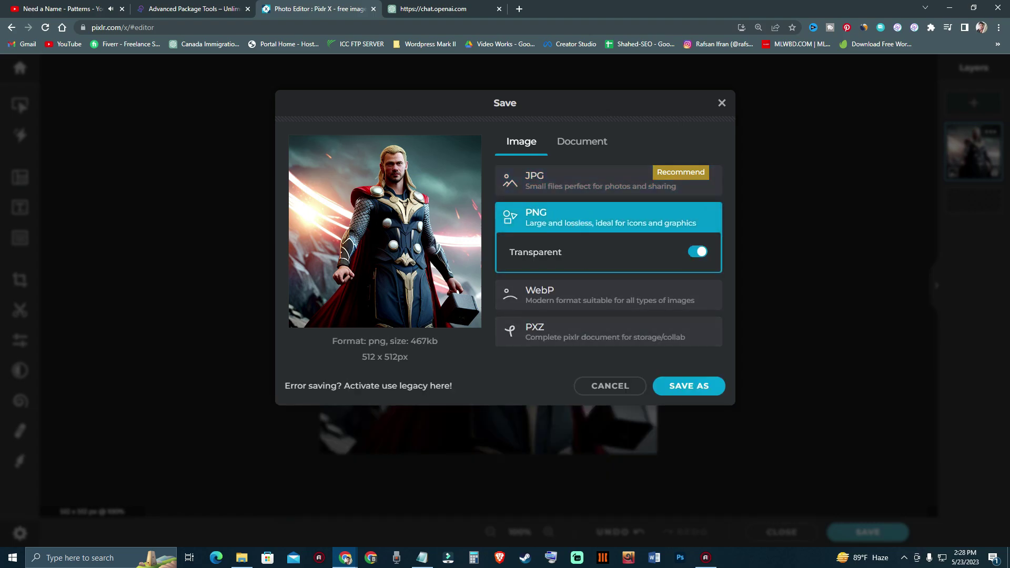
click(564, 194)
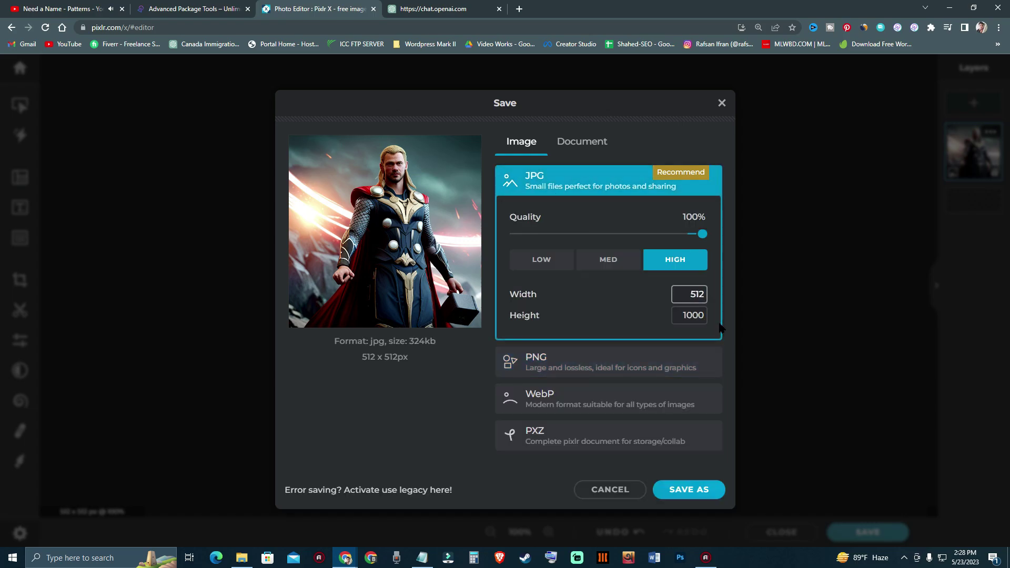
click(692, 489)
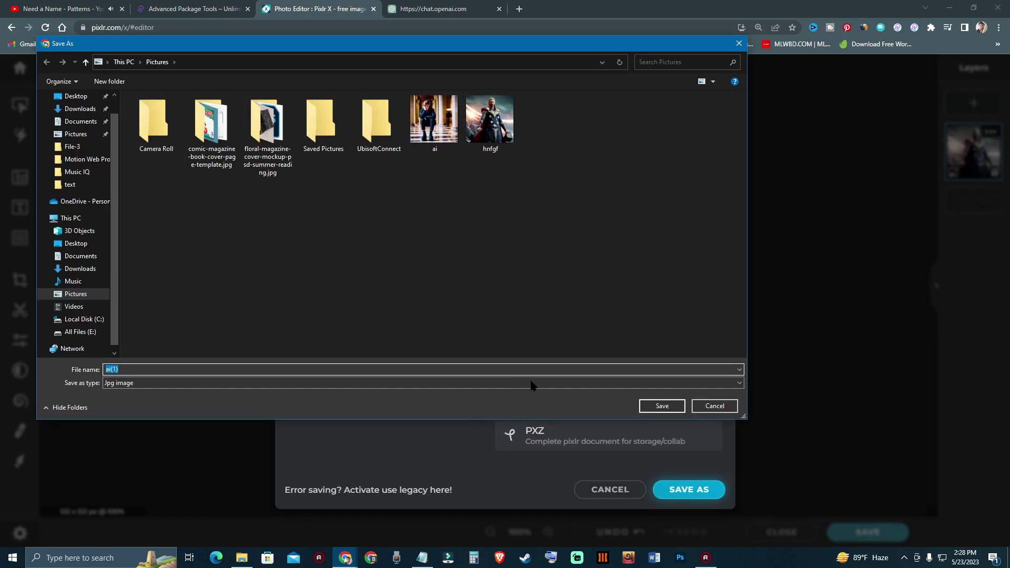
click(490, 122)
click(661, 405)
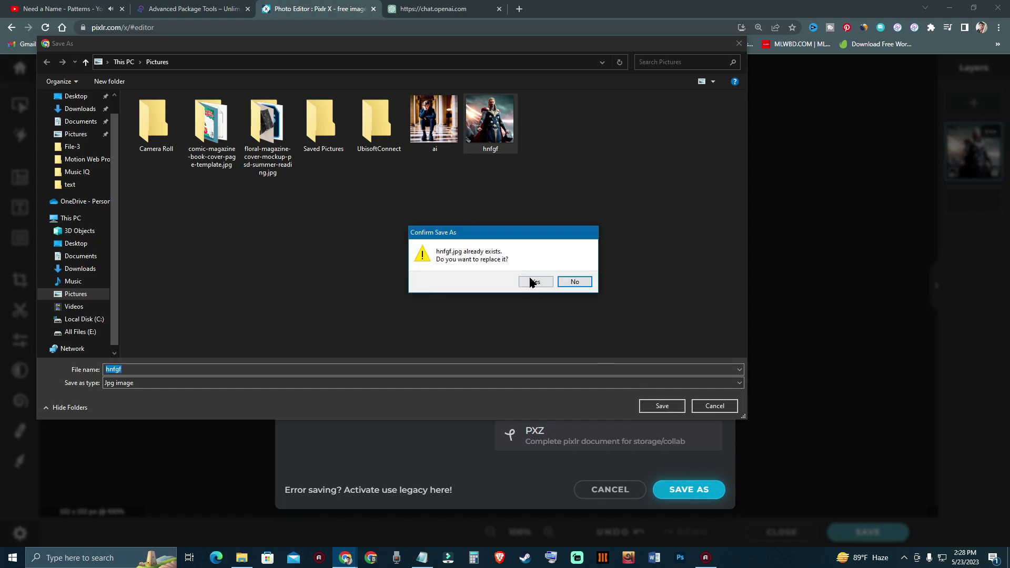
click(532, 282)
Step: Open the resaved hnfgf image from the Pictures folder, inspect it enlarged and close the viewer
click(241, 557)
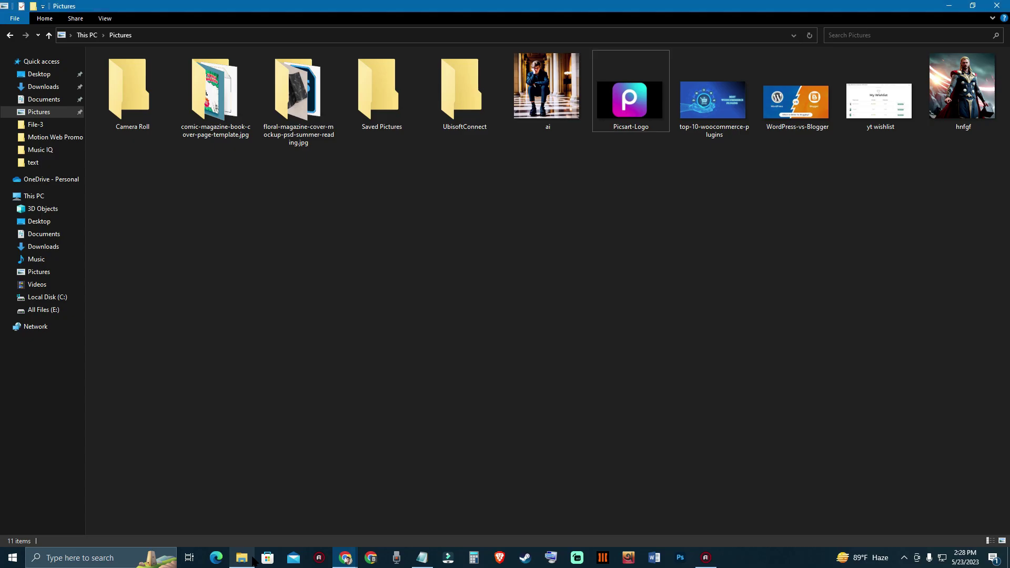
double_click(961, 87)
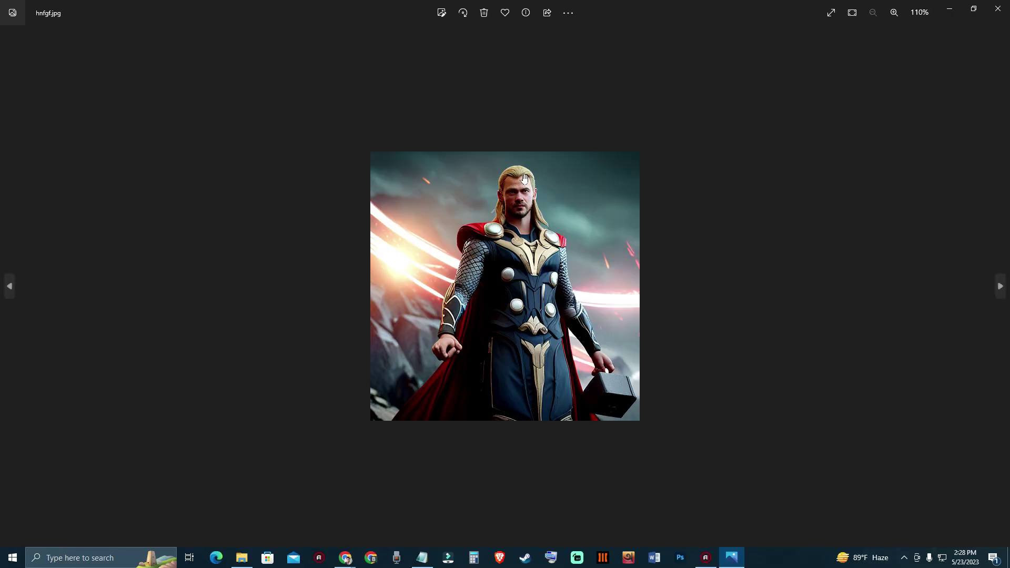
double_click(527, 205)
scroll(527, 206, down, 2)
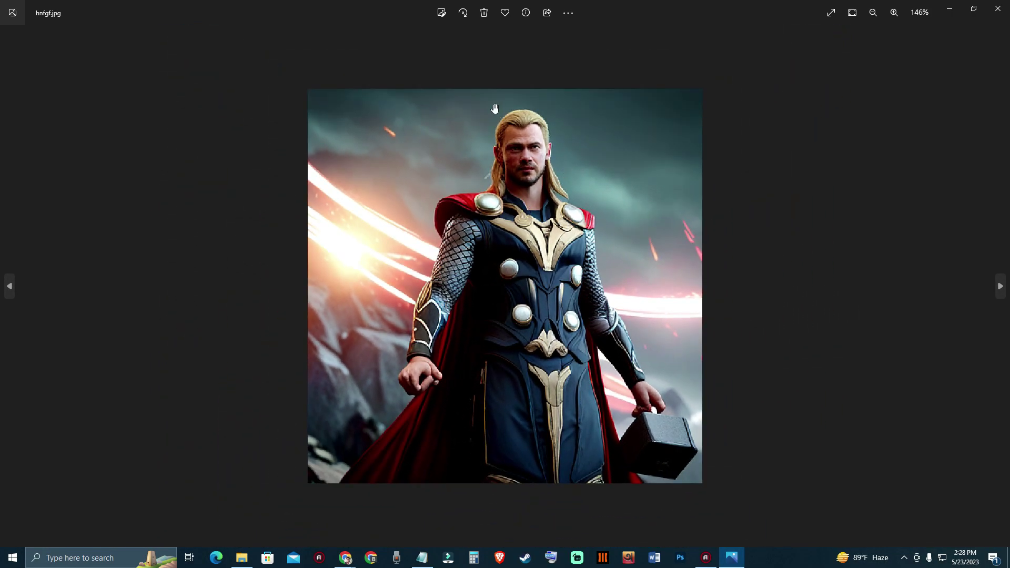
click(997, 8)
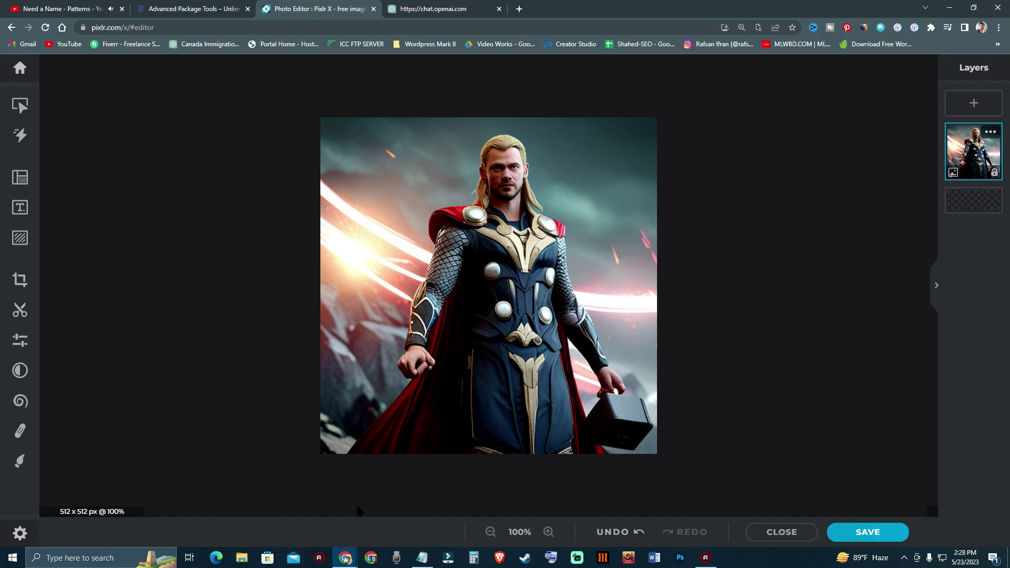
Step: Close the edited Thor image and clear the Albert Einstein prompt from the AI generator
click(788, 540)
scroll(245, 264, up, 5)
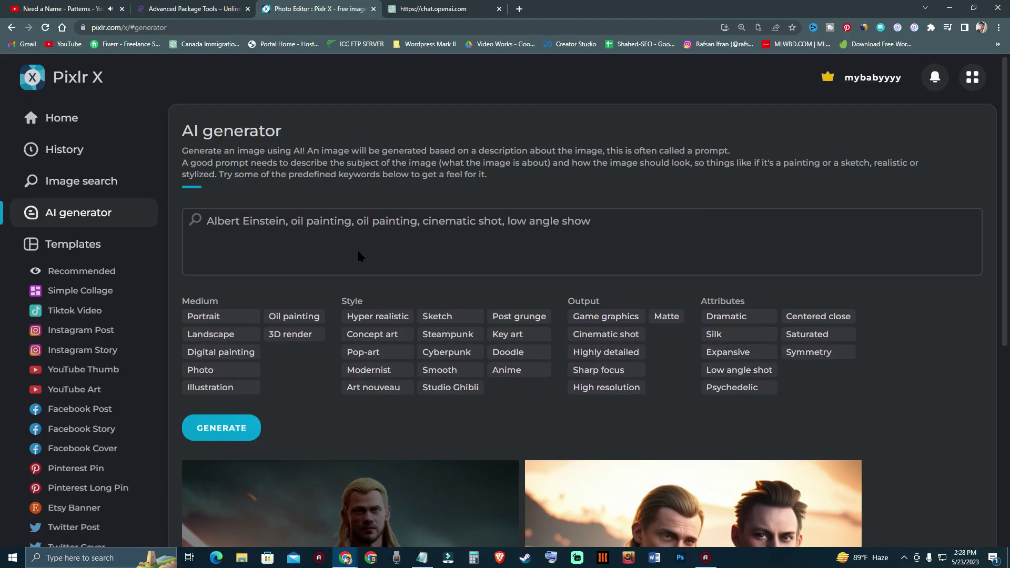
click(575, 256)
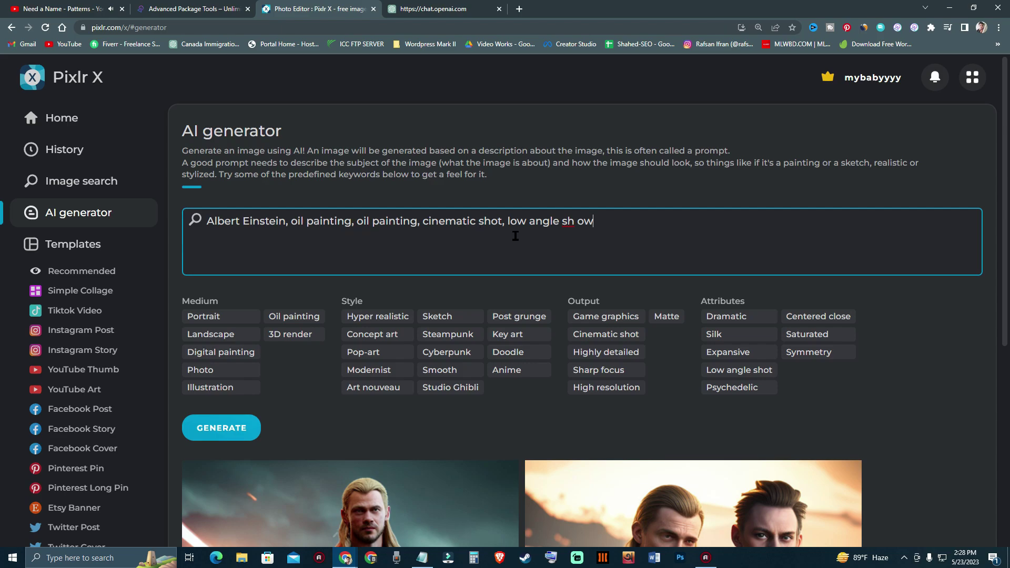
drag(594, 231, 202, 231)
key(BackSpace)
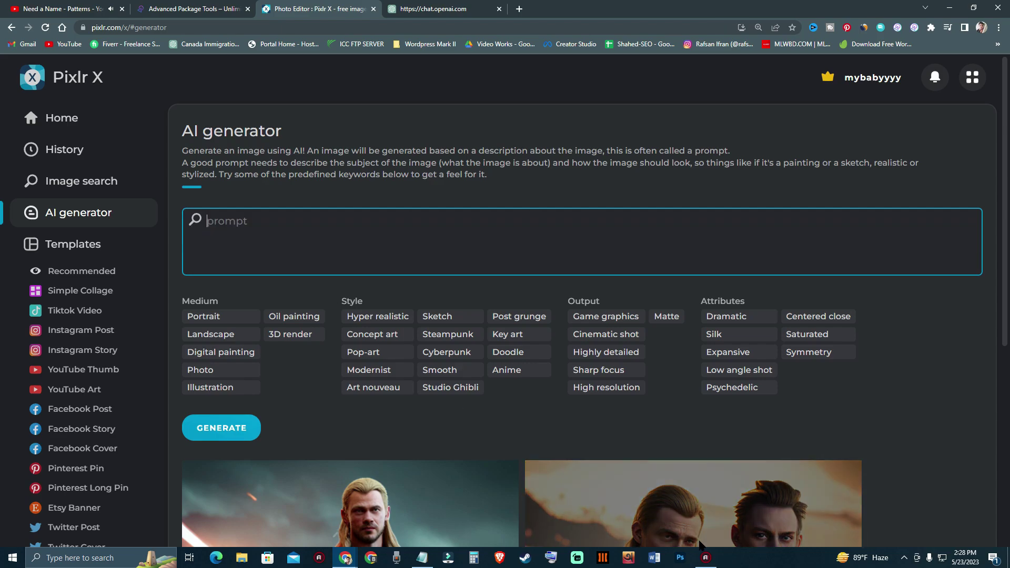
Step: Copy the Thor cyberpunk portrait prompt from Notepad and paste it as plain text into the AI generator's prompt
click(422, 558)
right_click(419, 344)
click(436, 376)
click(334, 232)
right_click(333, 236)
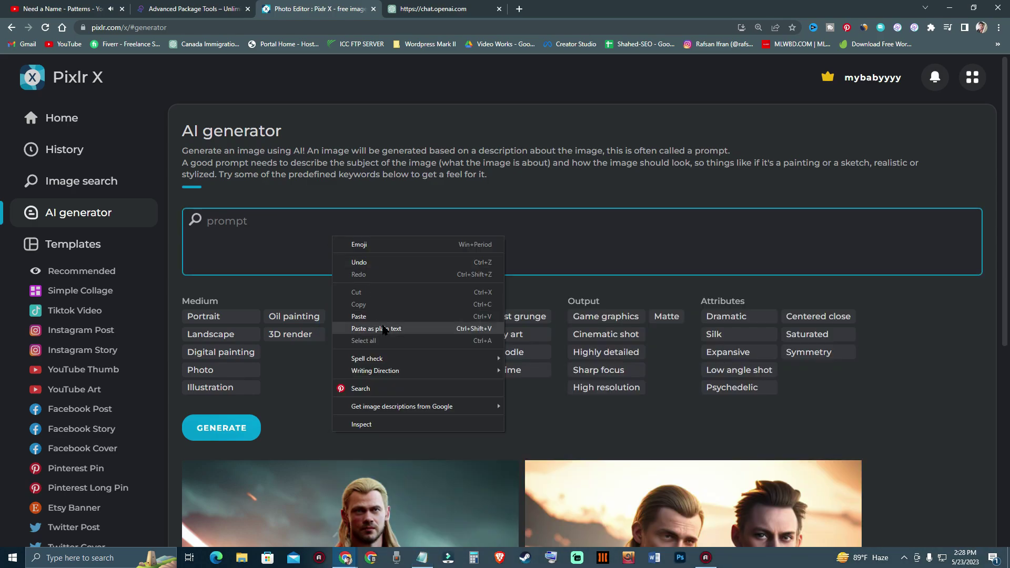
click(385, 329)
Step: Replace the Thor subject at the start of the prompt with "Iron man"
drag(208, 219, 336, 219)
key(BackSpace)
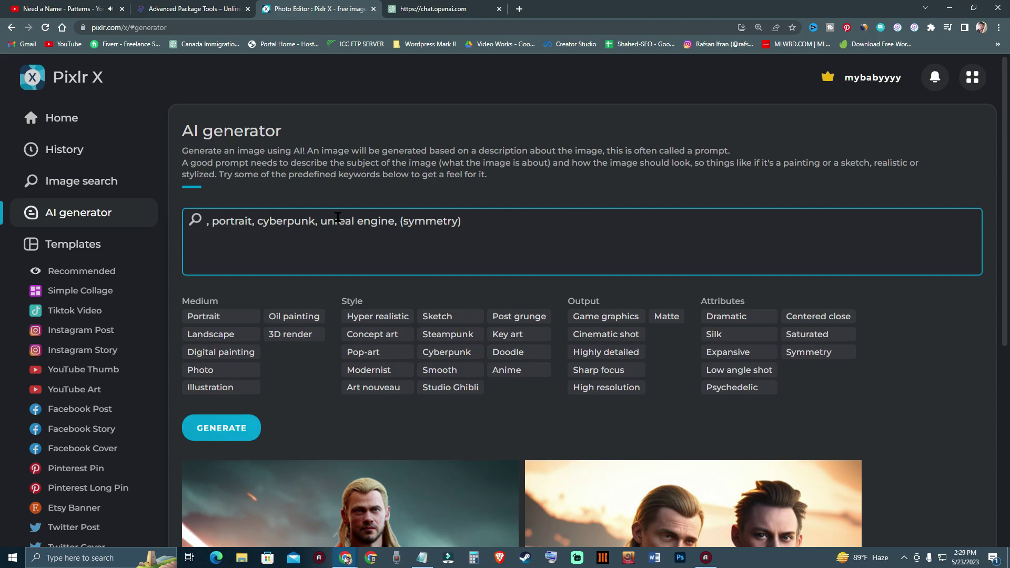
text(Iron m)
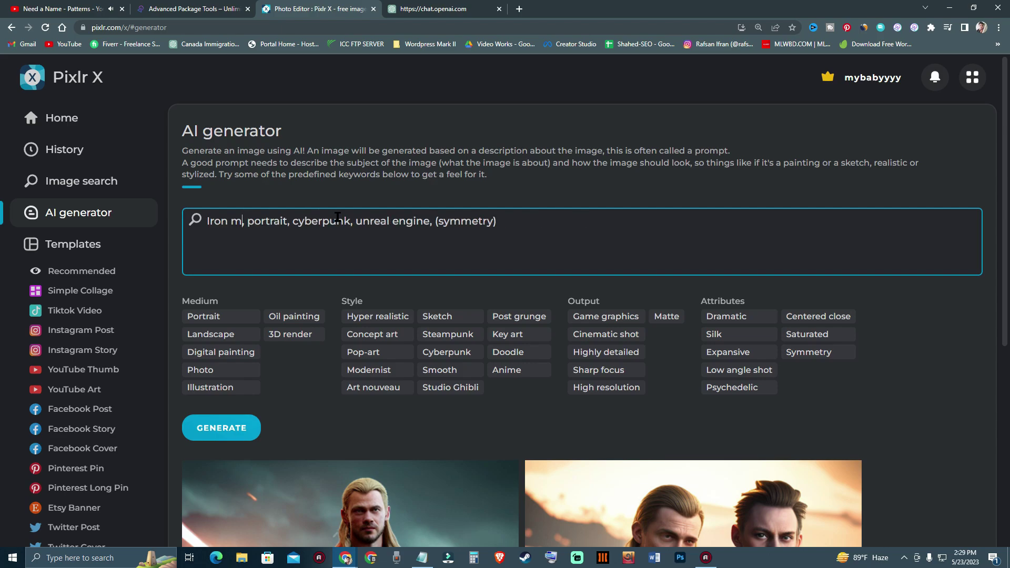
text(n)
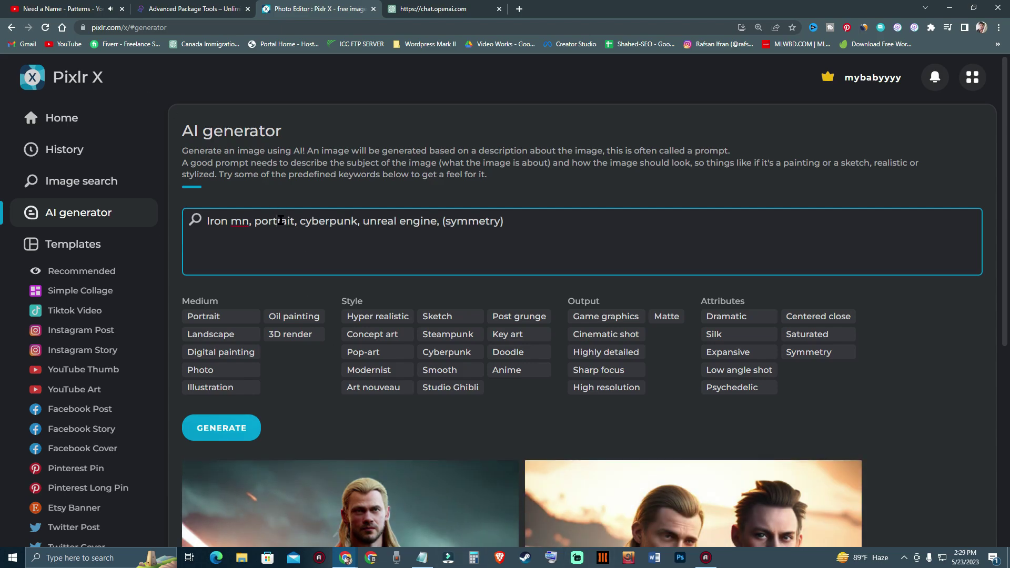
click(242, 222)
text(an, )
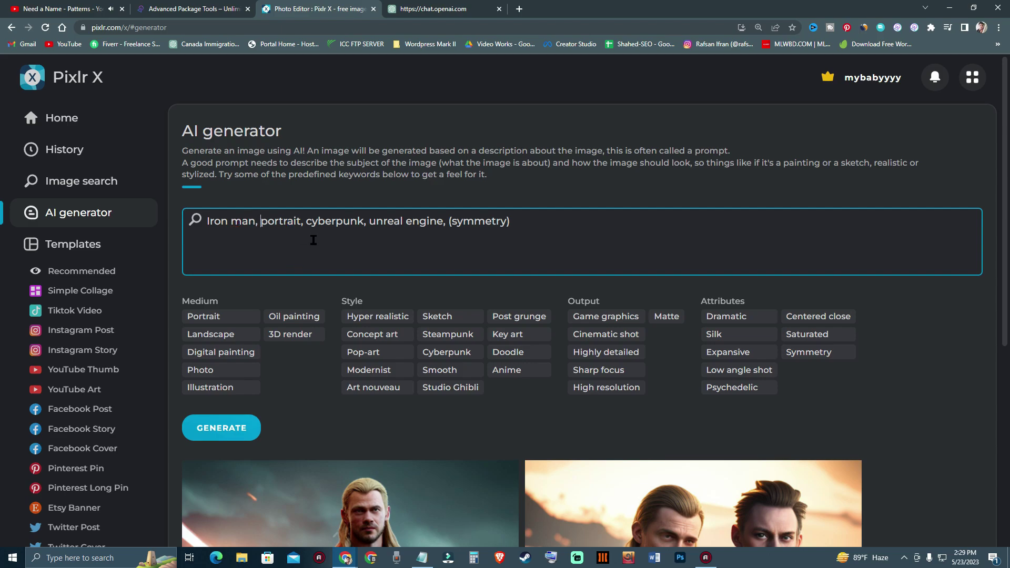
Step: Add "4k" before "portrait" and extend the prompt's subject to "Iron man in his lab with his all armore"
text(4k)
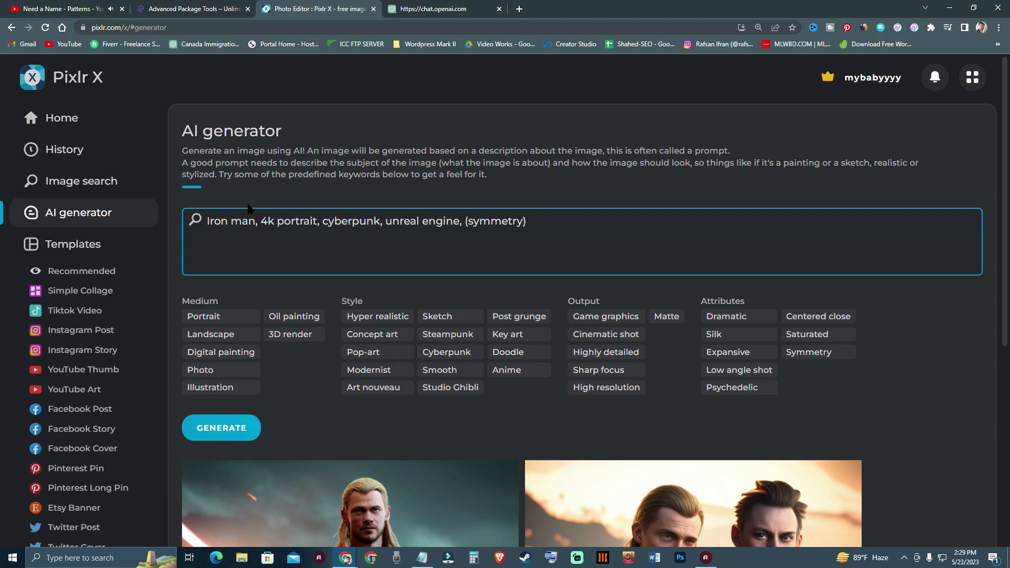
text(in hi)
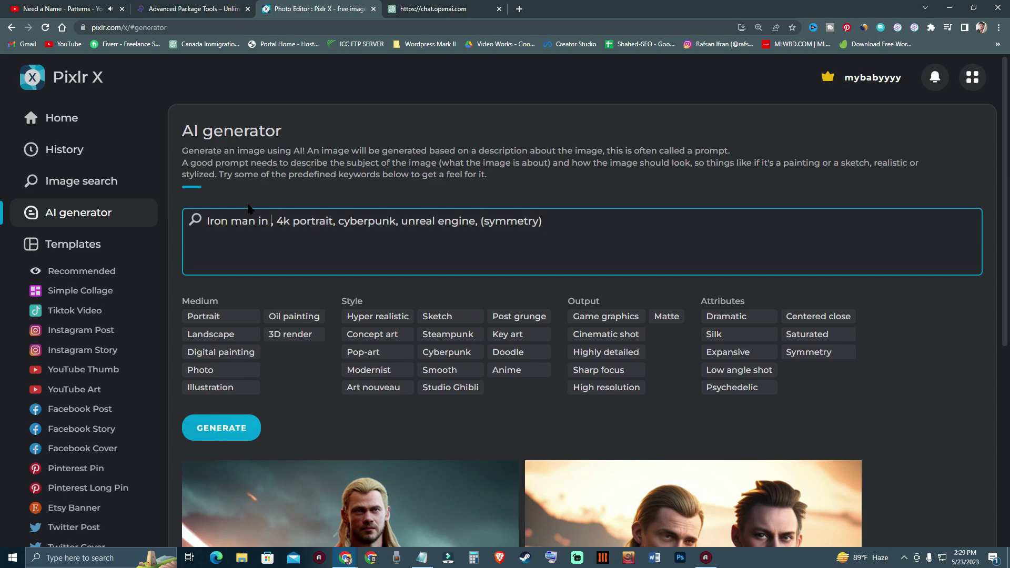
text(s l)
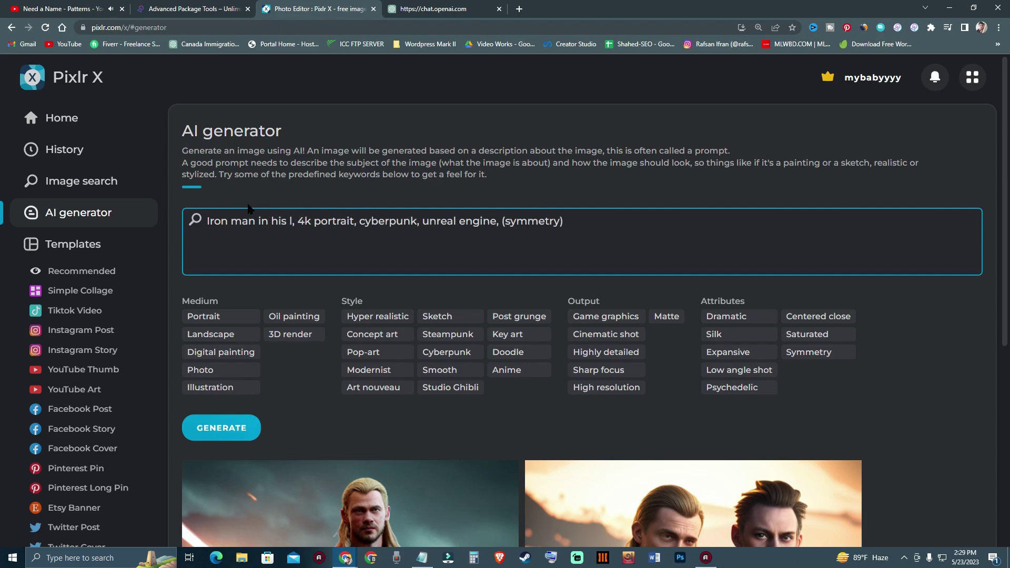
text(b)
key(BackSpace)
text(a)
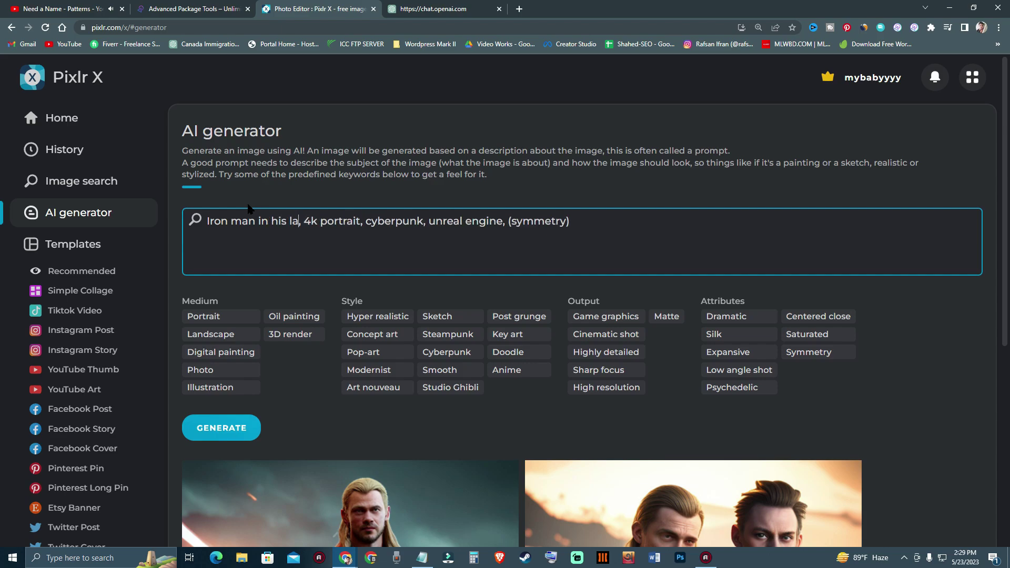
text(b with )
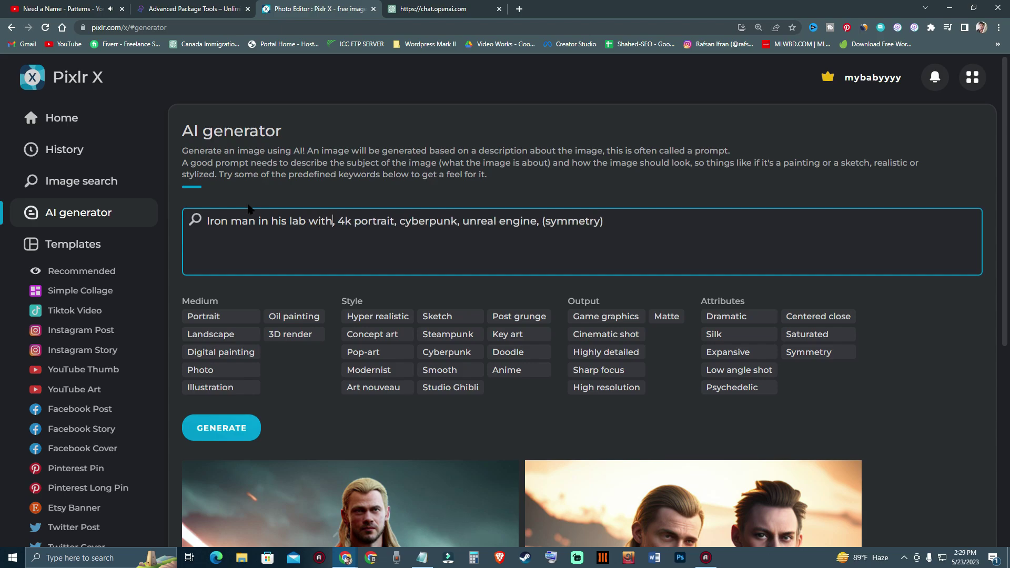
text(his ll)
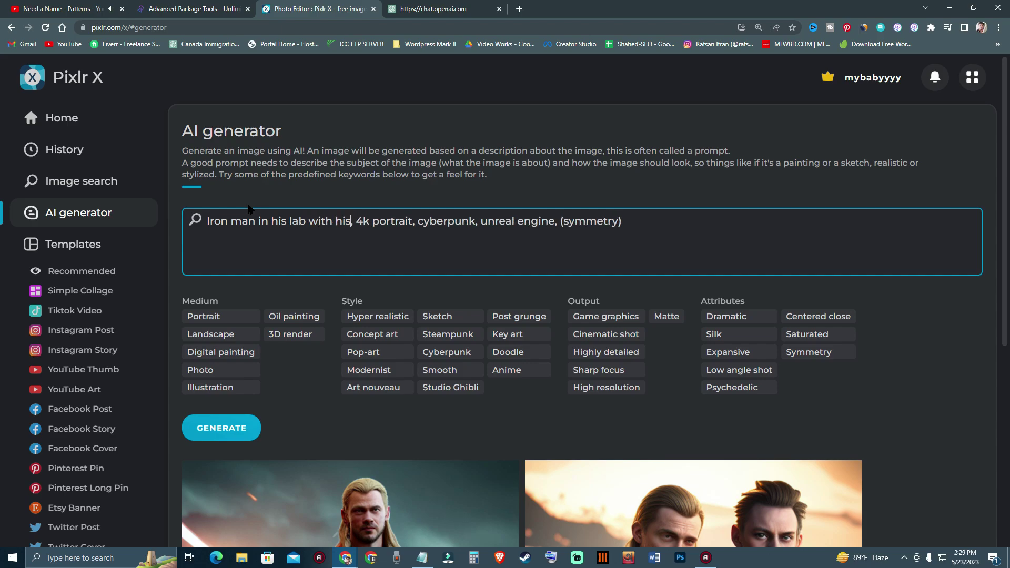
text( armore, 4k portr)
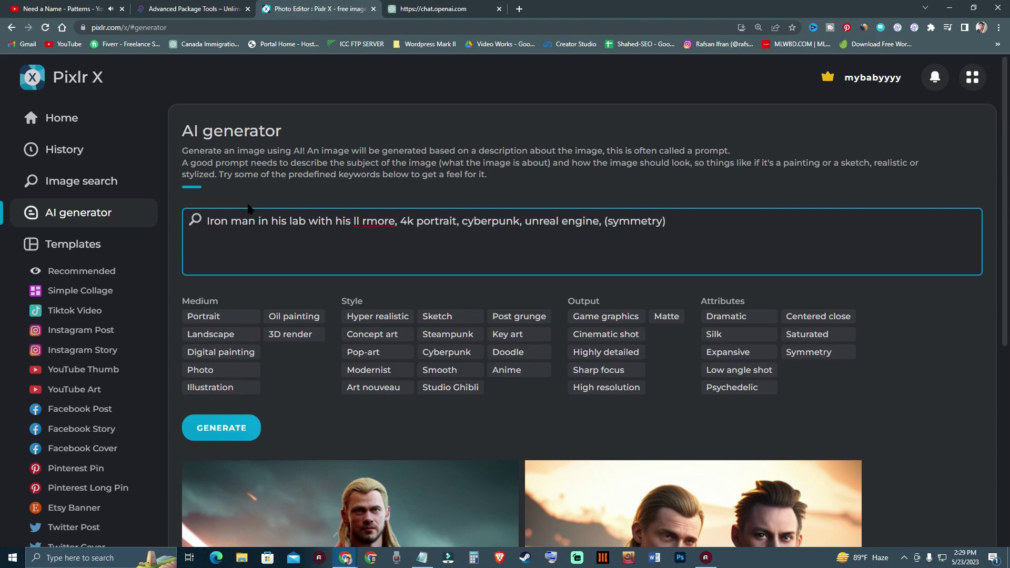
text(a)
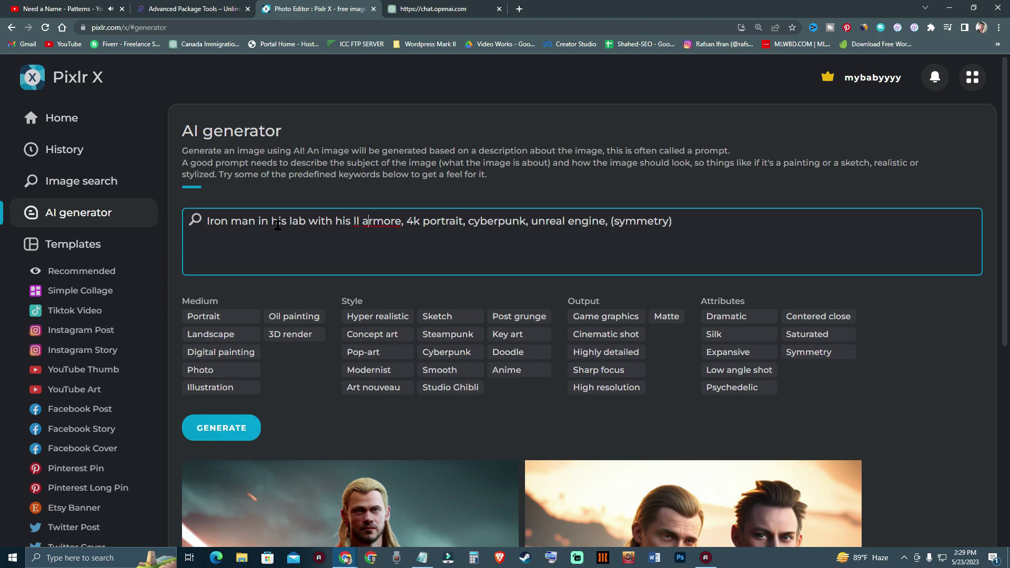
click(359, 222)
text(all)
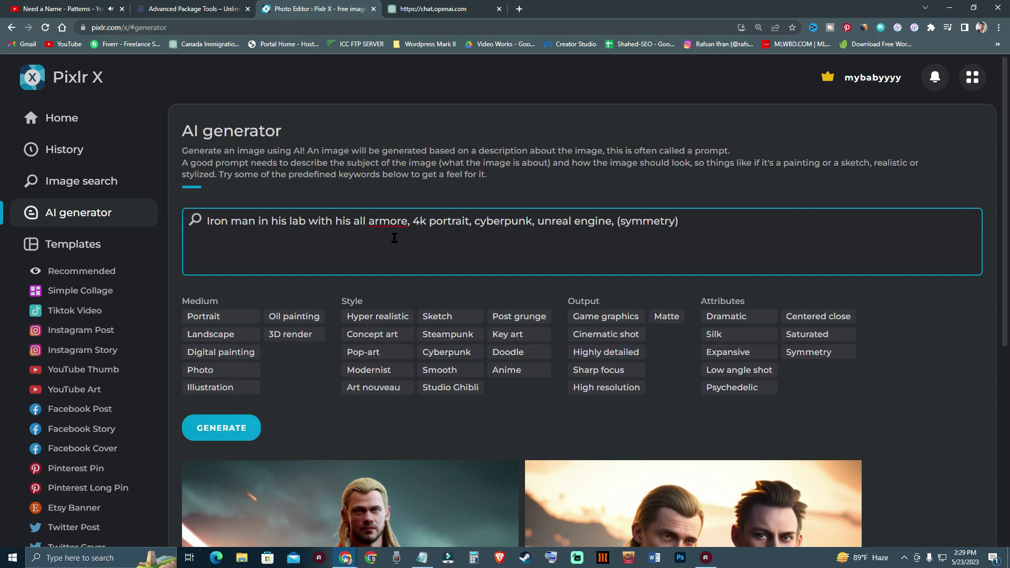
Step: Replace the misspelled "armore" in the prompt with "suits" and set "4k" off with commas
double_click(376, 222)
right_click(409, 223)
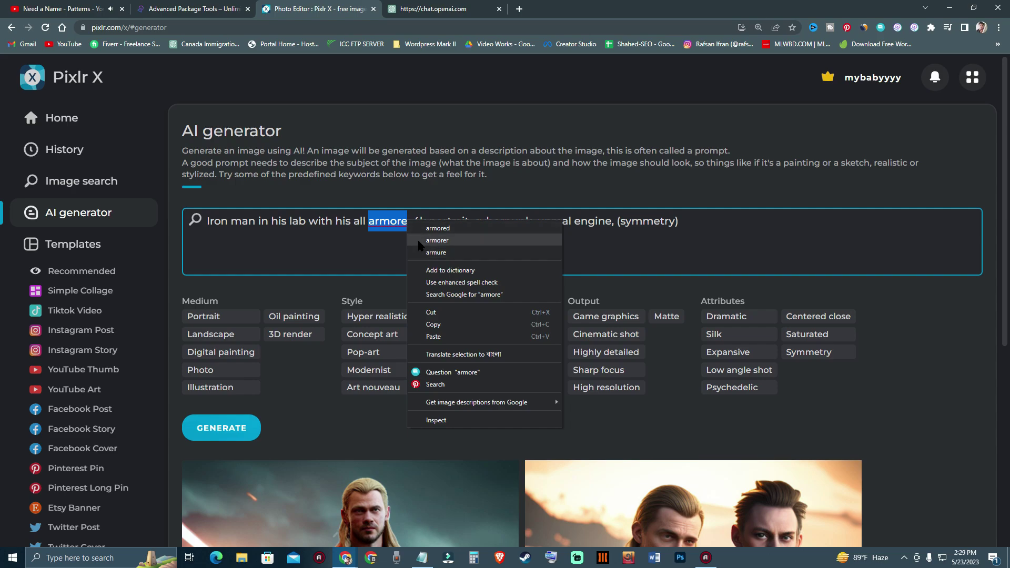
click(418, 241)
drag(416, 223, 368, 223)
text(suits)
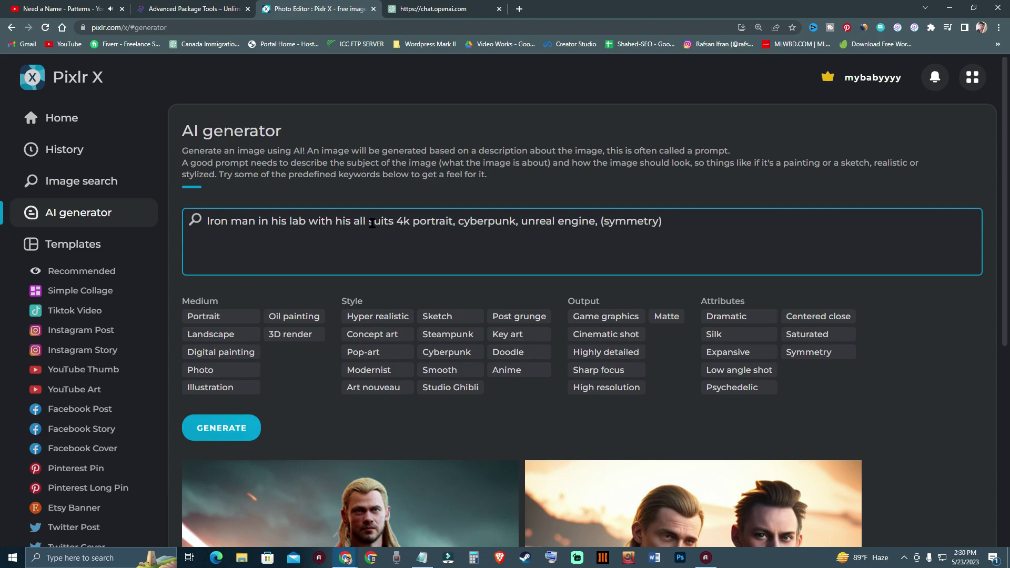
text(,)
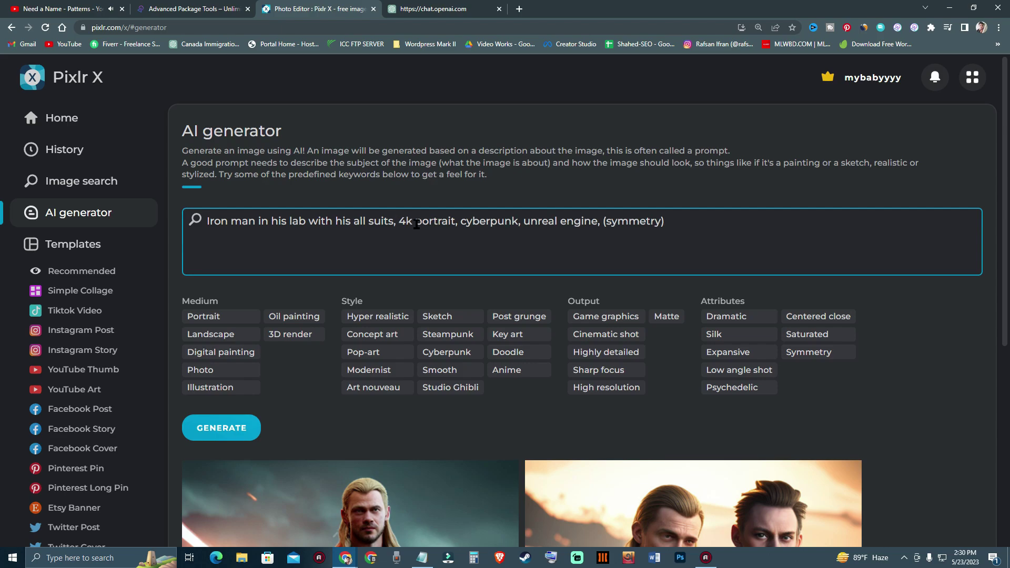
click(415, 217)
text(,)
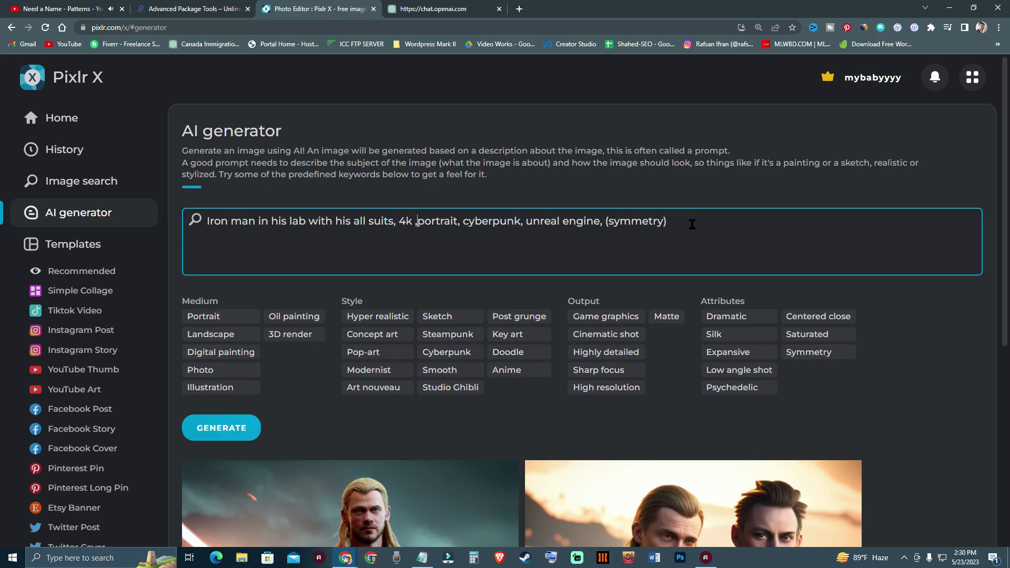
Step: Append the predefined keywords Expansive, Highly detailed, Cinematic shot, Smooth and Modernist to the prompt
click(728, 354)
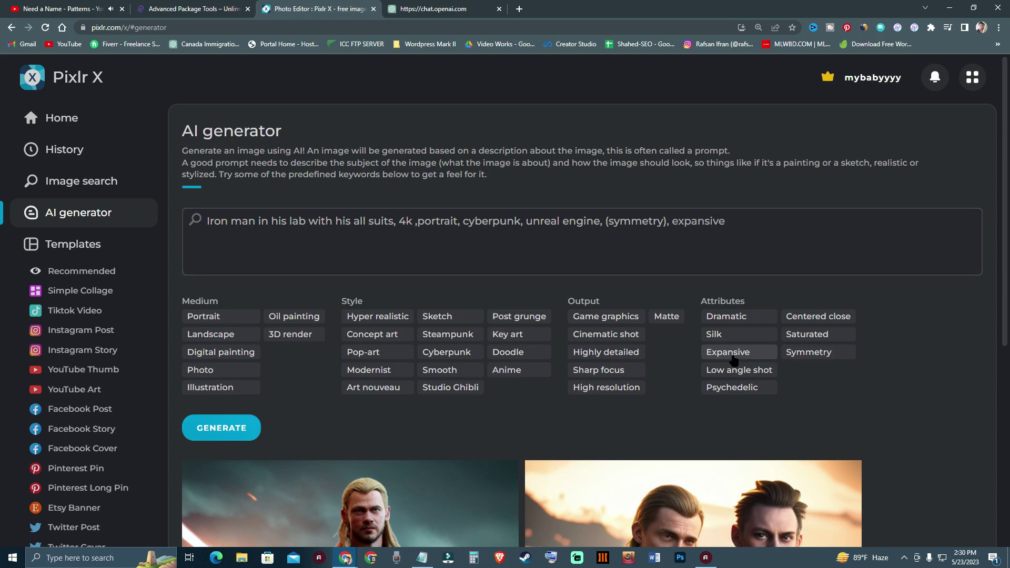
click(619, 356)
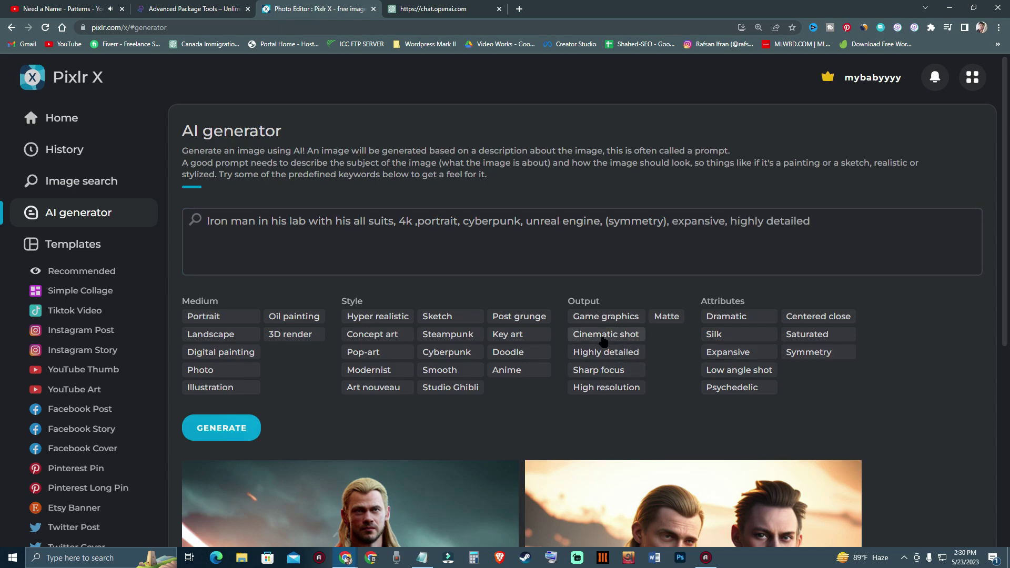
click(604, 339)
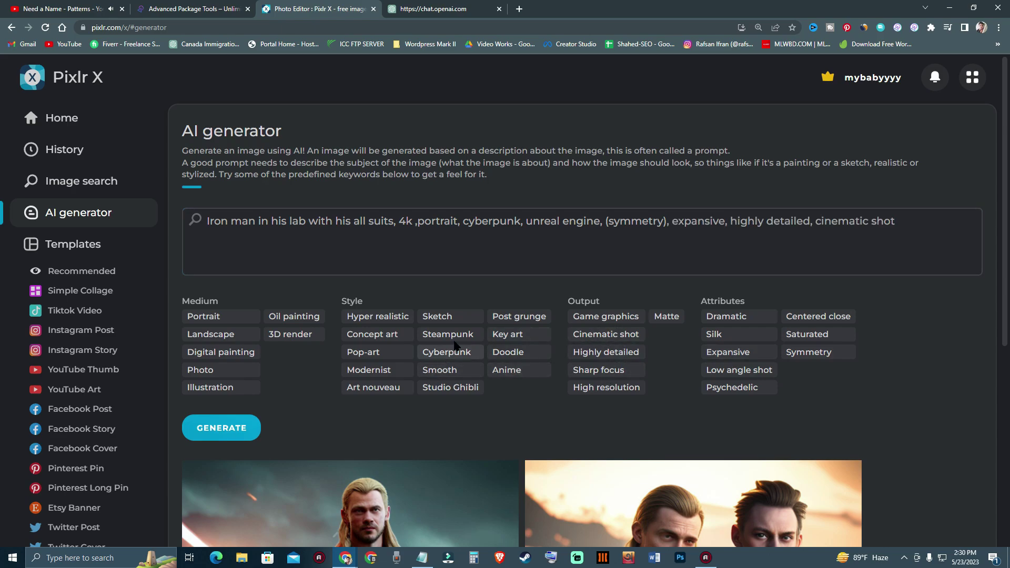
click(449, 376)
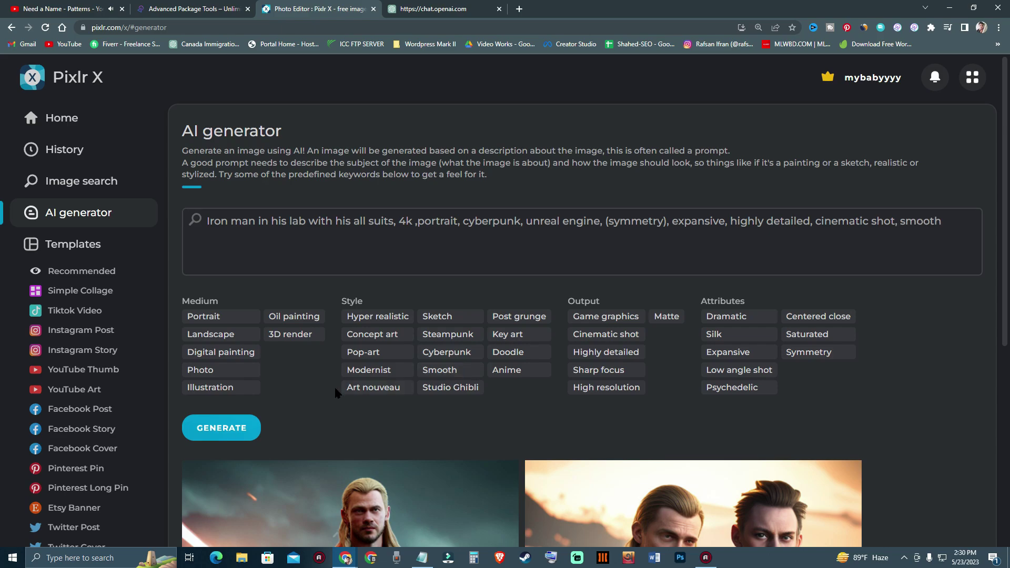
click(371, 372)
Step: Generate images from the Iron Man lab prompt and look over both results
scroll(284, 376, down, 1)
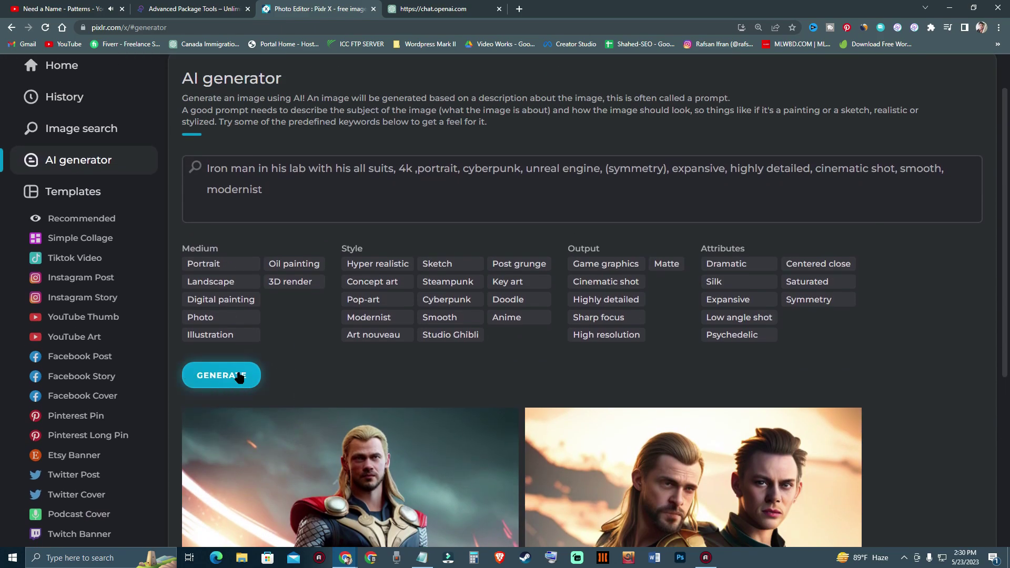
click(242, 376)
scroll(425, 357, down, 2)
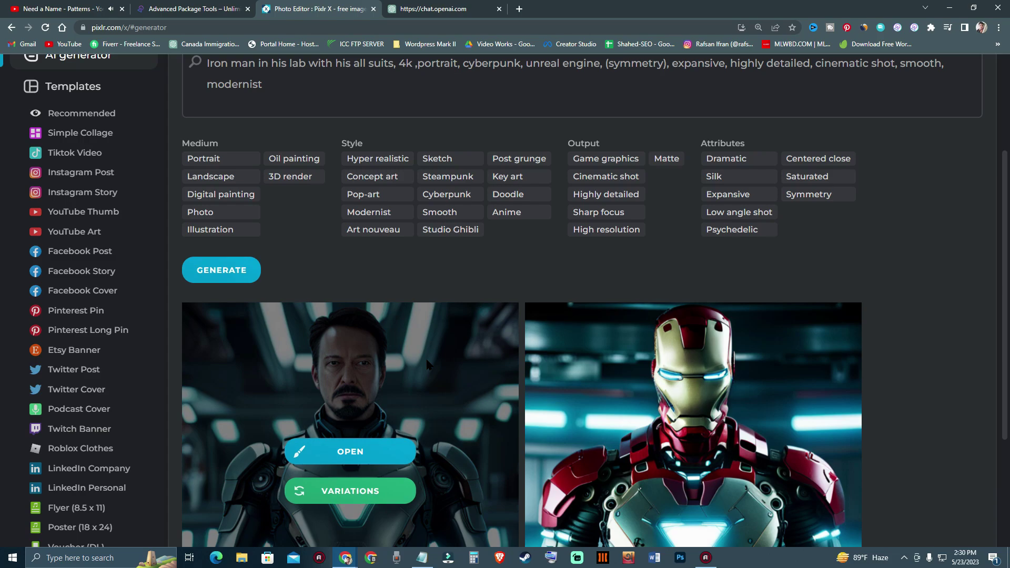
scroll(429, 363, down, 3)
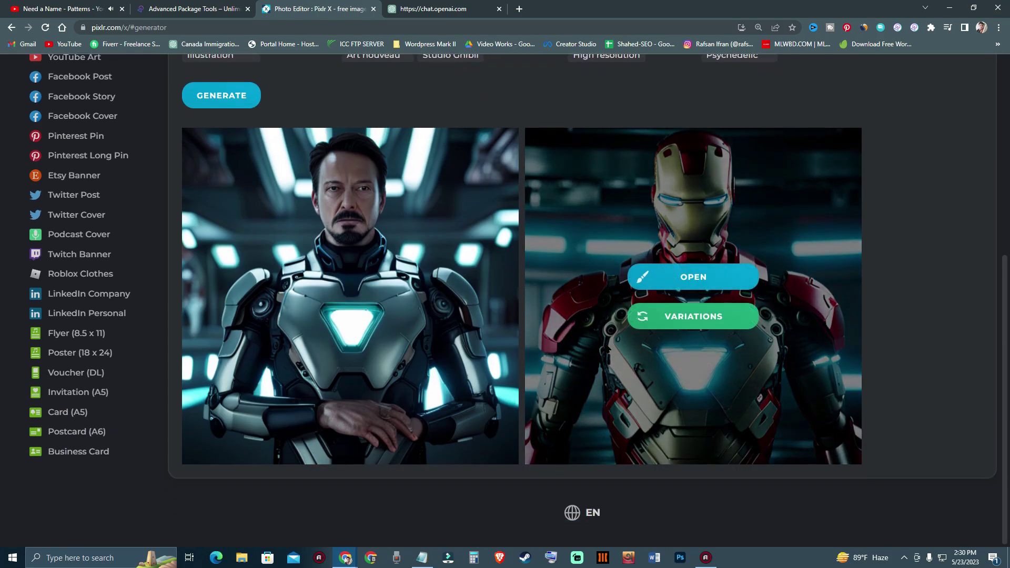
scroll(434, 404, up, 1)
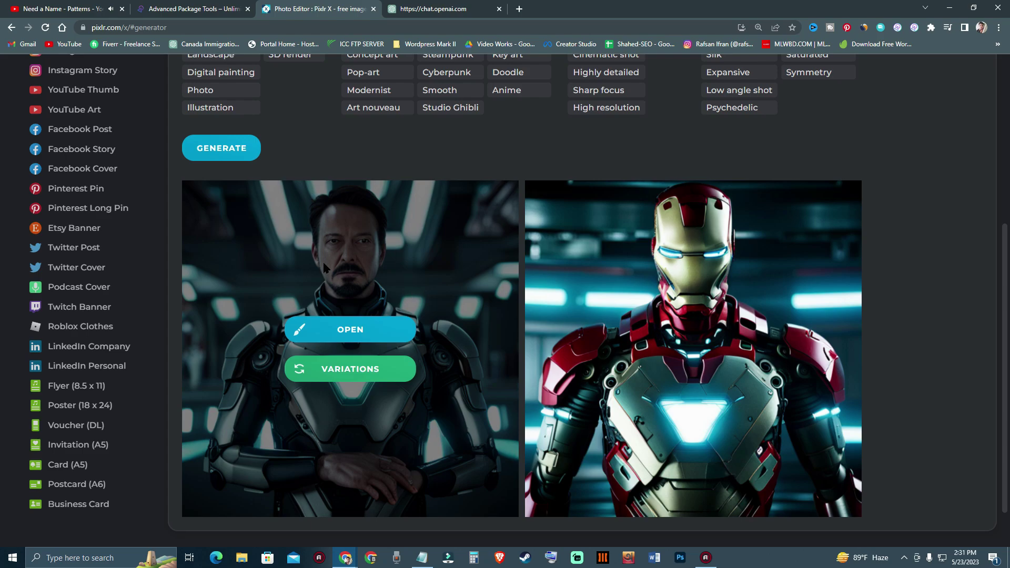
Step: Generate a variation of the unmasked man in silver armor and open the masked Iron Man result in the editor
click(308, 376)
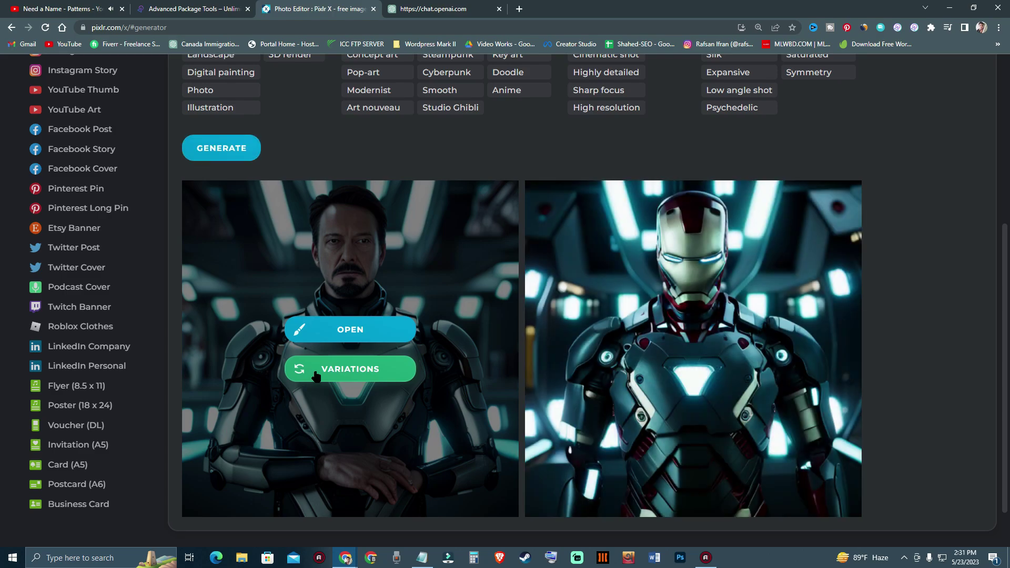
mouse_move(670, 332)
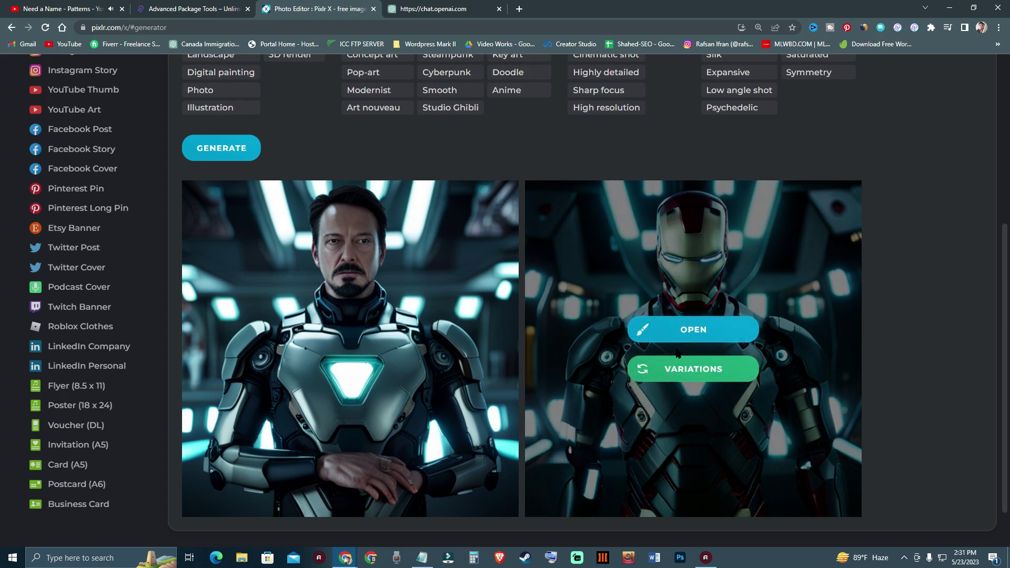
click(650, 329)
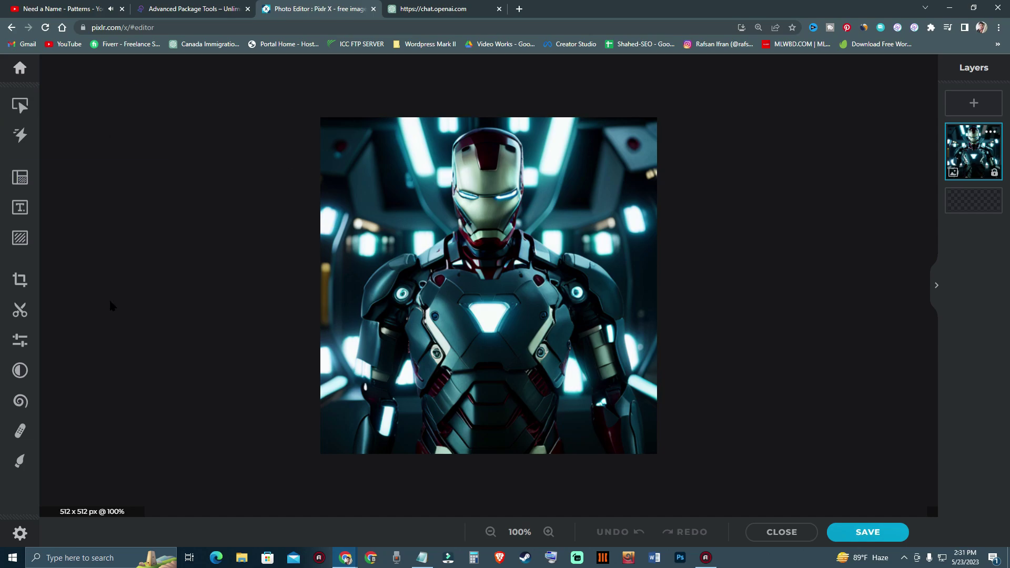
Step: Try a Bokeh blur on the Iron Man image with a widened linear focus area and with radial mode, and cancel it
click(24, 372)
scroll(169, 272, down, 2)
click(169, 272)
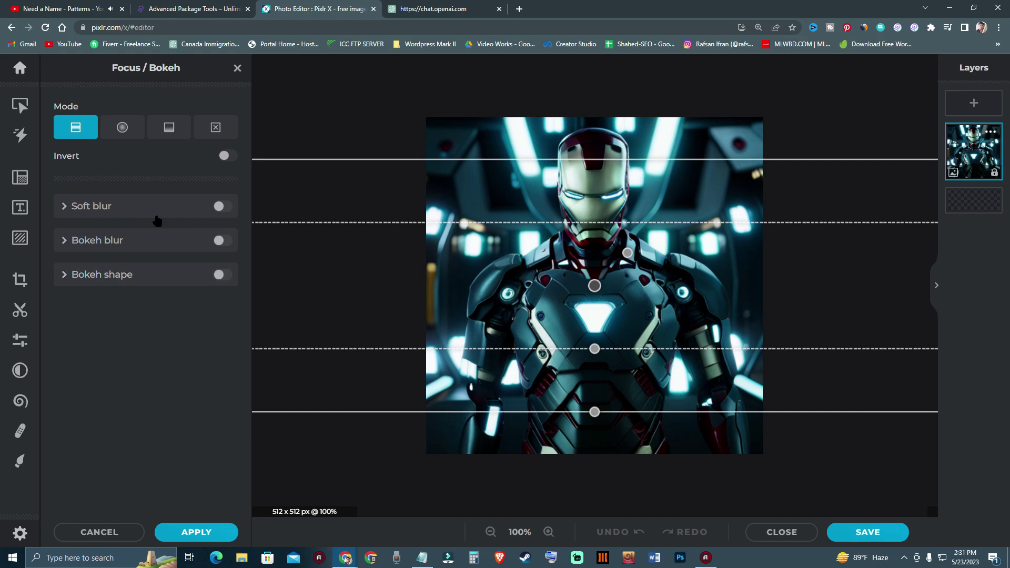
click(64, 240)
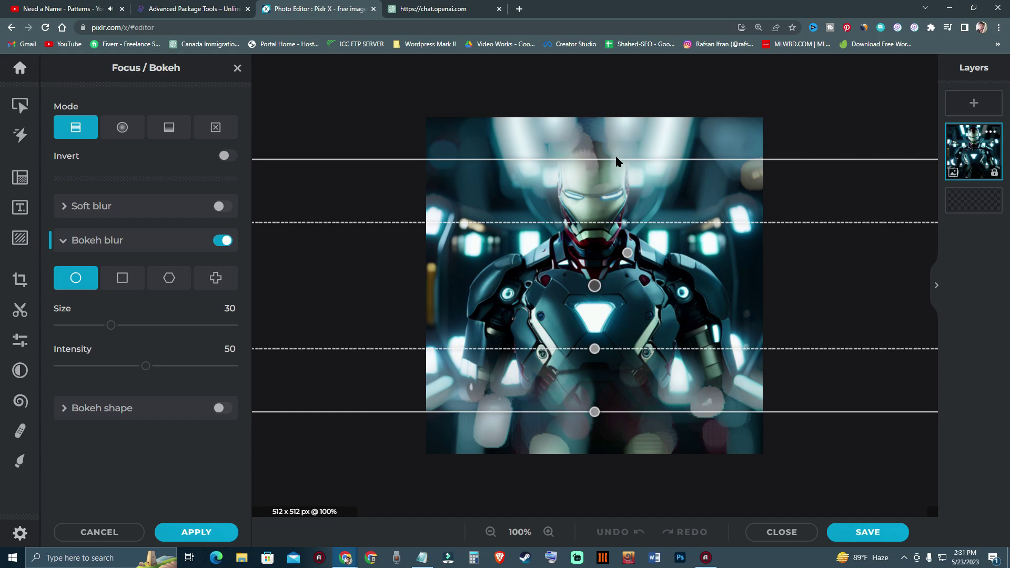
drag(594, 348, 593, 451)
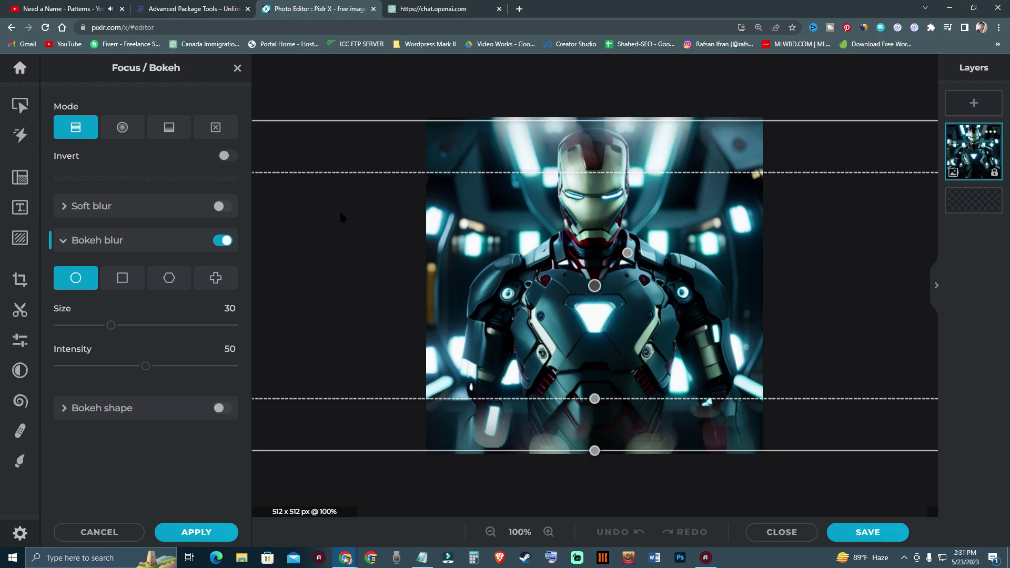
click(122, 128)
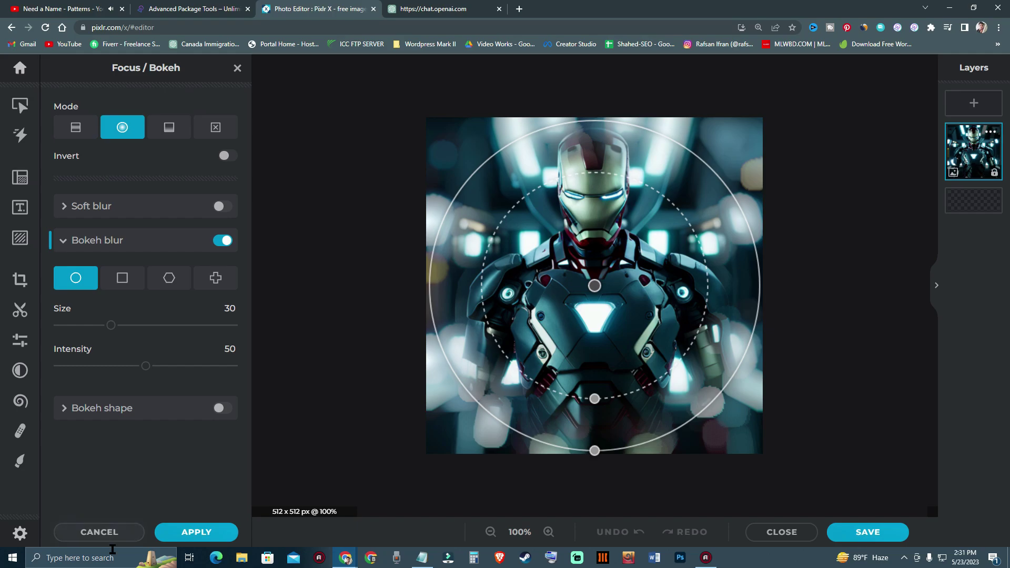
click(102, 533)
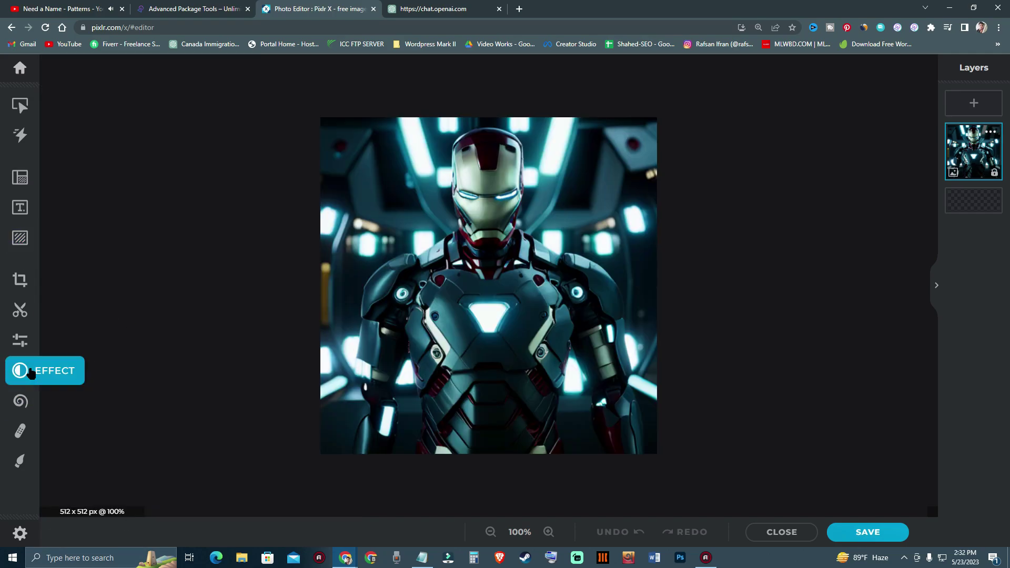
Step: Try the B&W and Pop adjustment presets on the Iron Man image and settle on the Auto preset
click(20, 340)
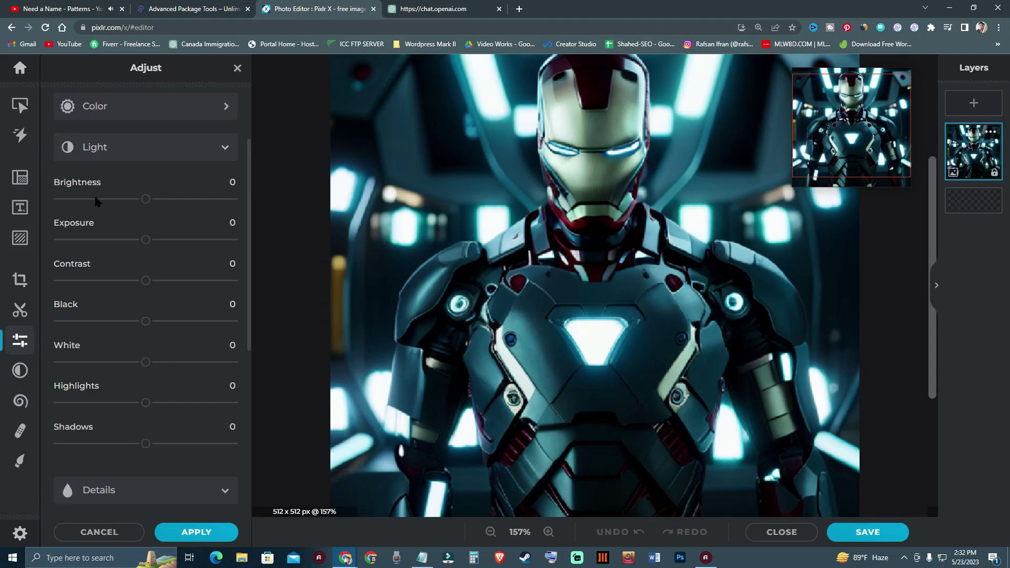
scroll(120, 136, up, 2)
click(152, 137)
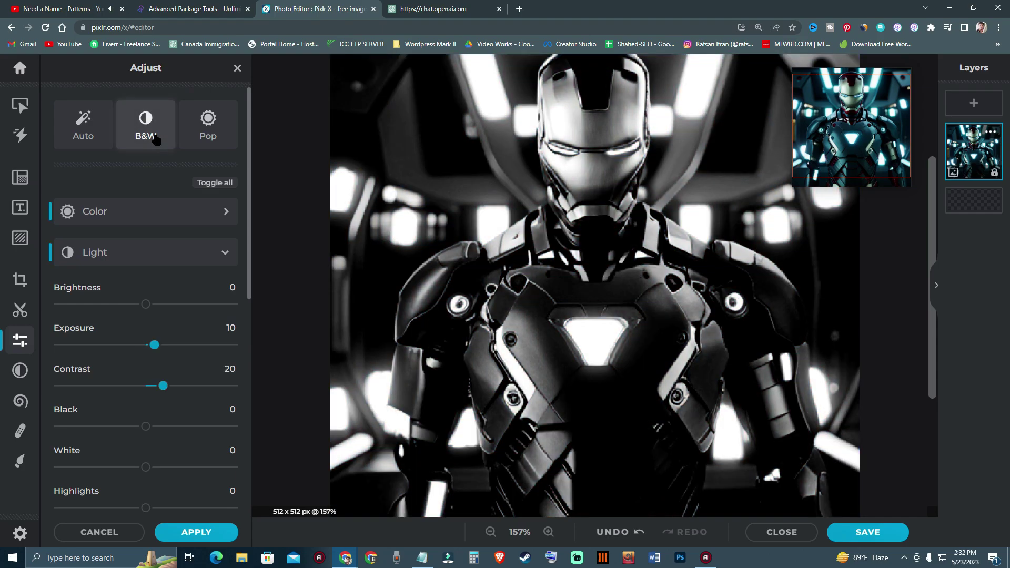
click(207, 135)
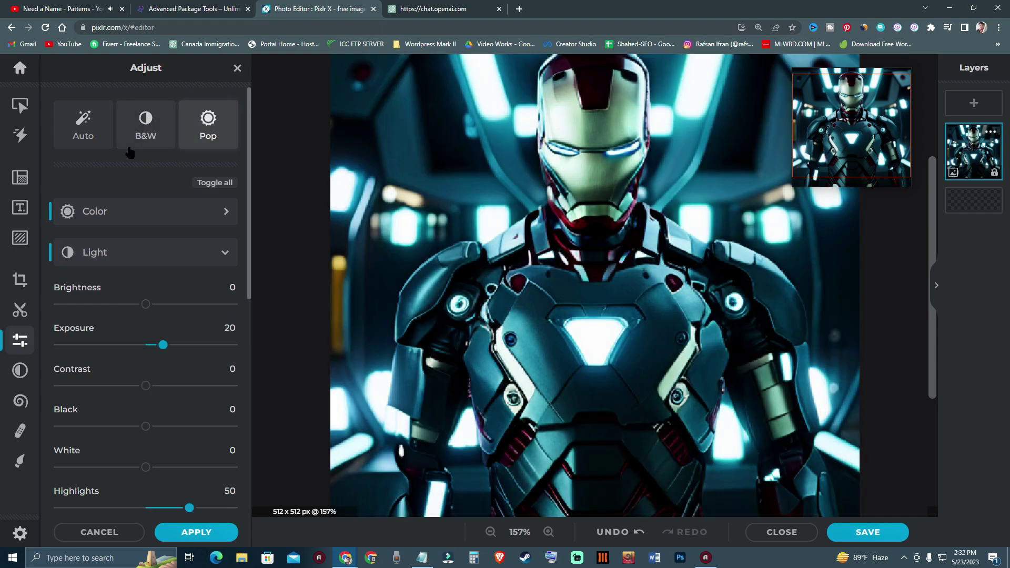
click(102, 140)
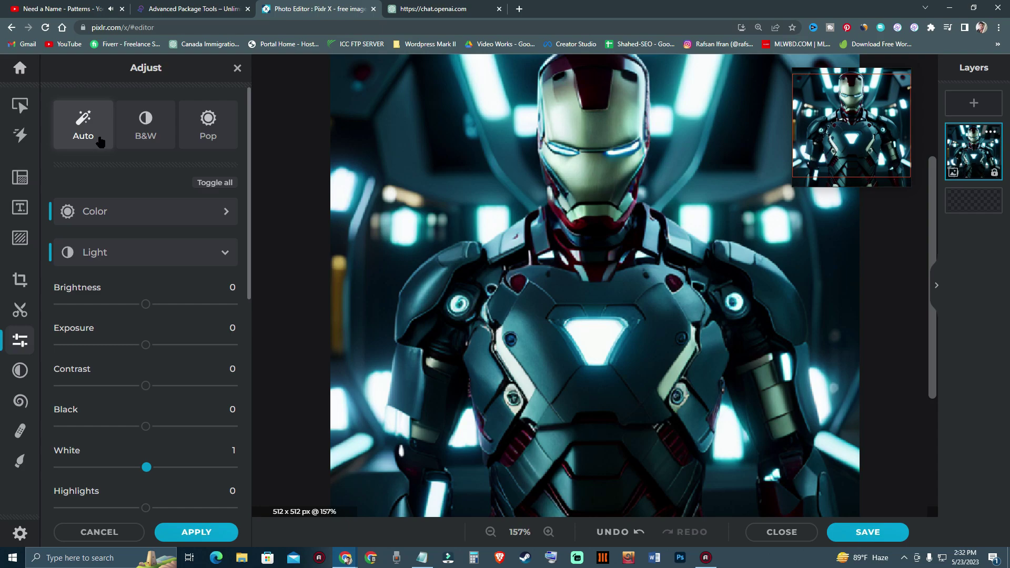
click(101, 142)
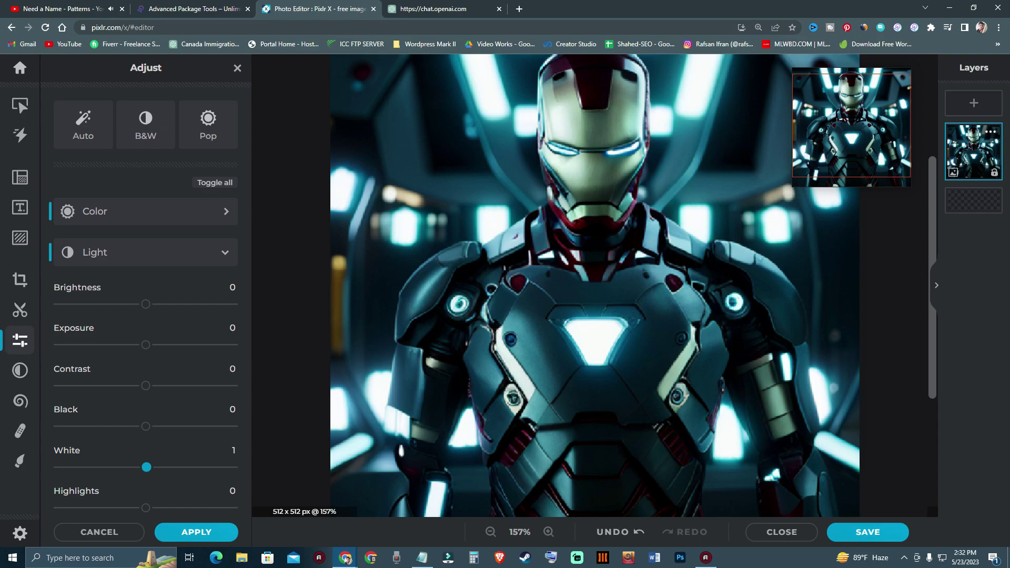
scroll(594, 285, down, 5)
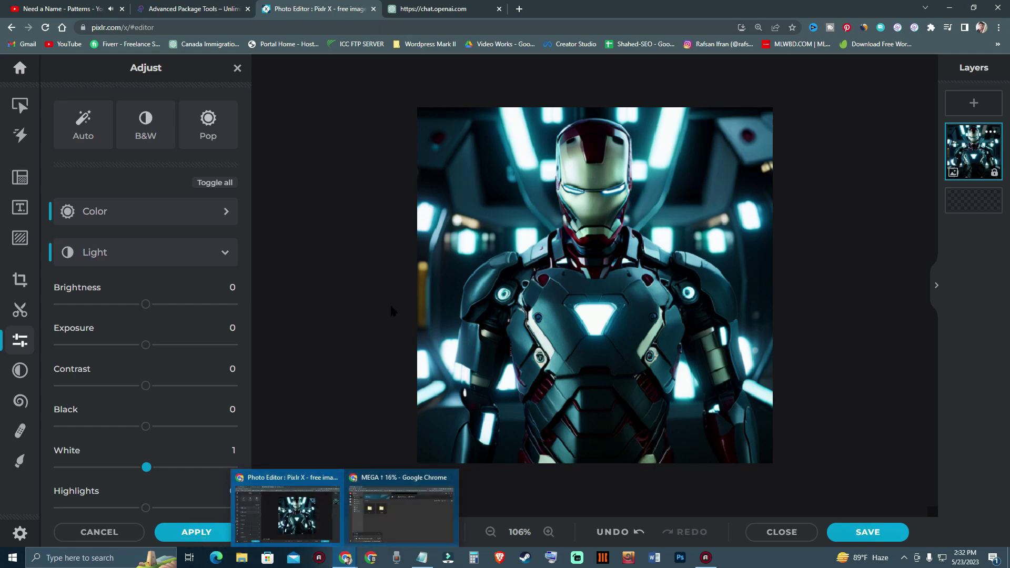
Step: Apply the adjustments to the Iron Man image and set its JPG export to 100% quality with a width of 1000
click(194, 531)
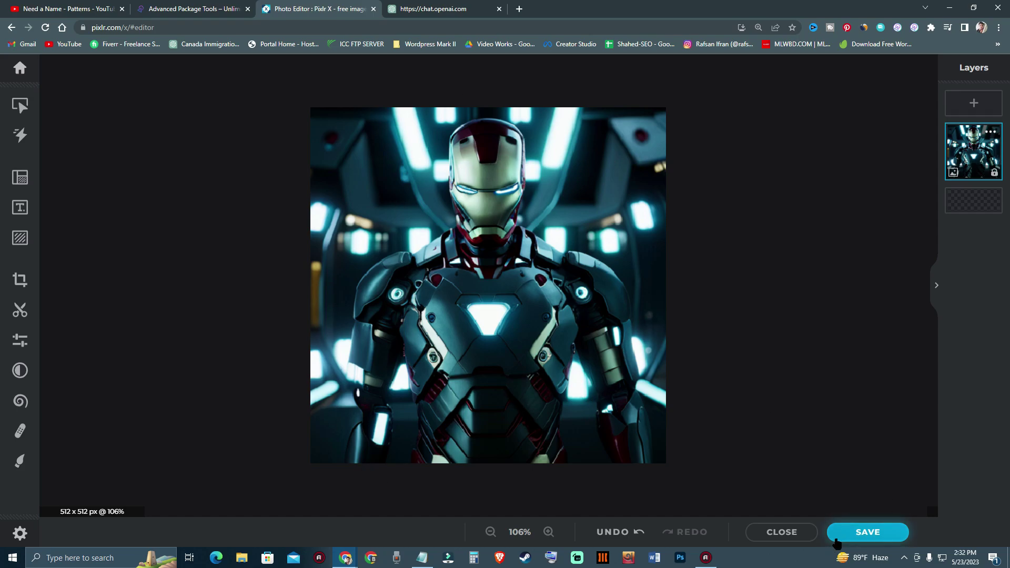
click(853, 533)
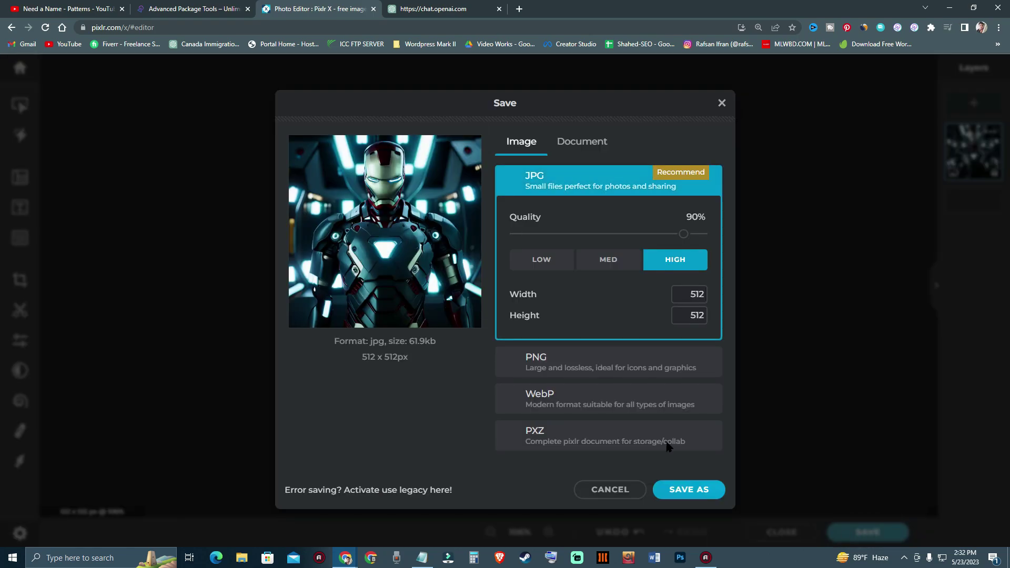
drag(683, 233, 703, 234)
double_click(689, 293)
text(1000)
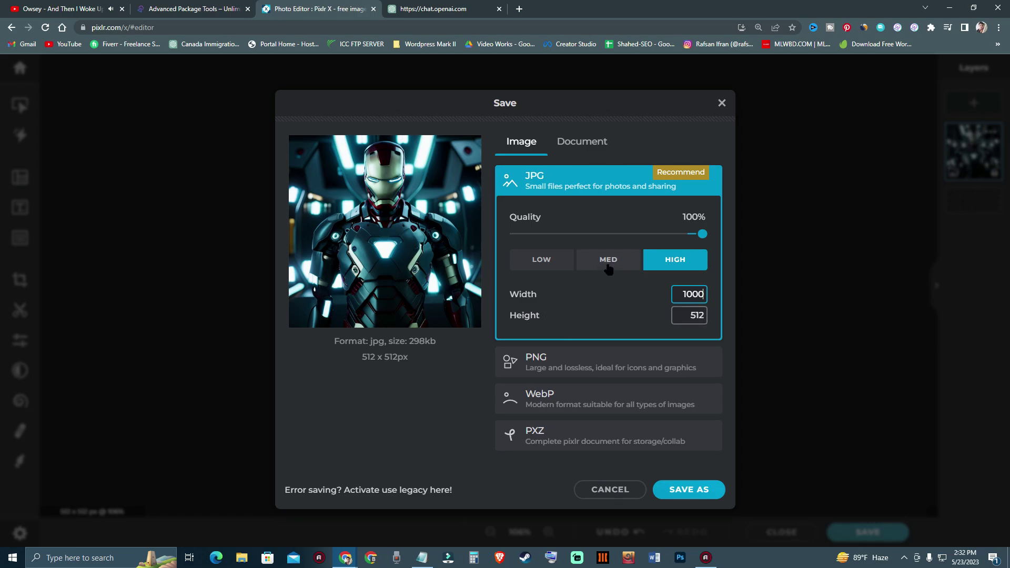
Step: Export the Iron Man image as a PNG with Transparent switched off, saving it in Pictures as aiirom
click(575, 363)
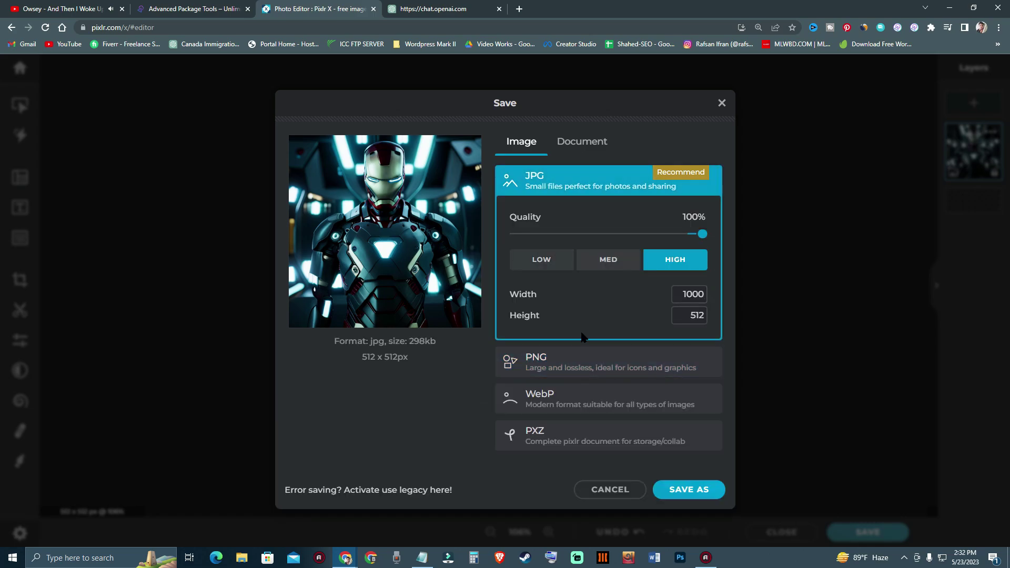
click(556, 363)
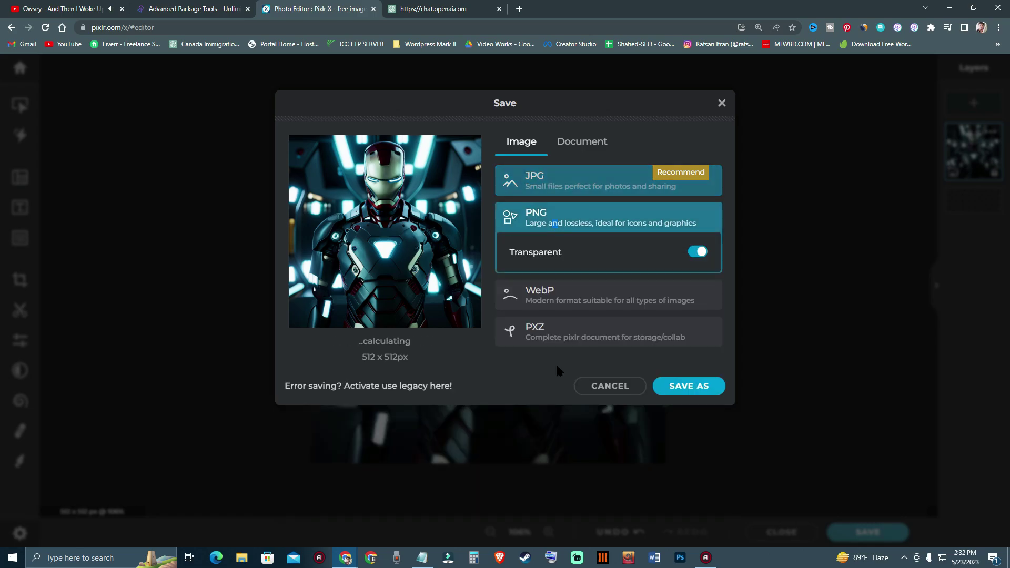
click(697, 254)
click(697, 387)
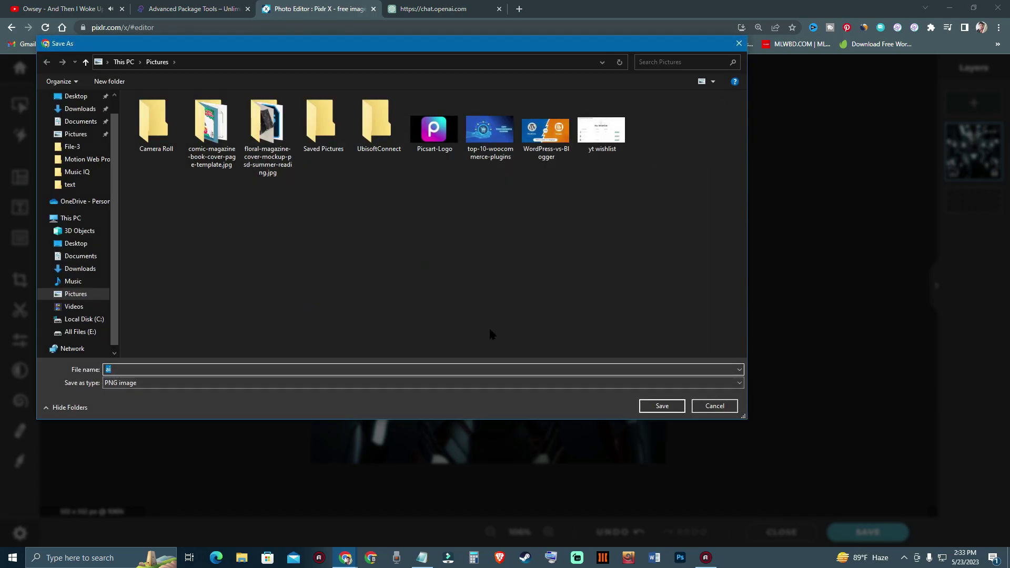
key(End)
text(iron)
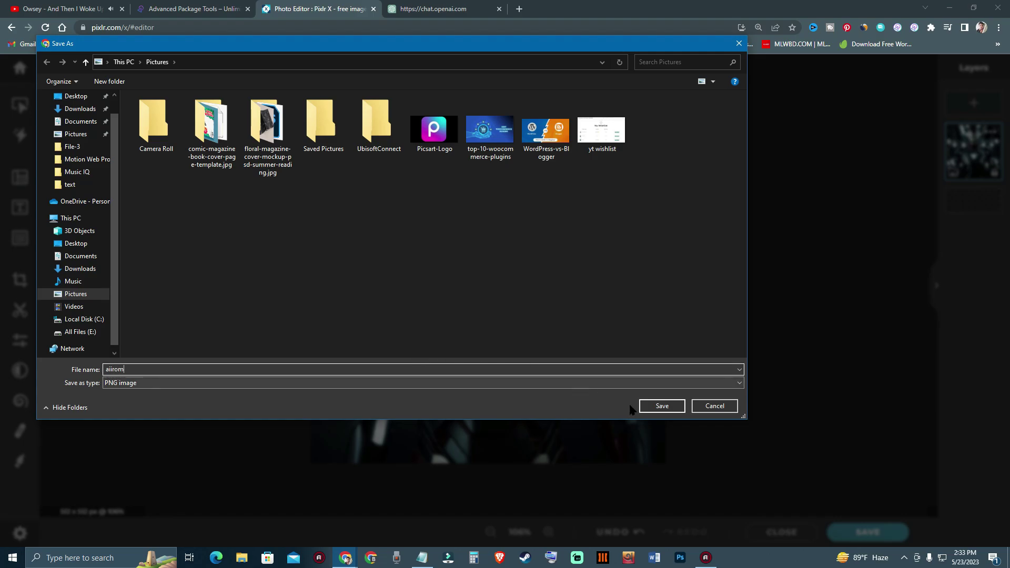
click(652, 405)
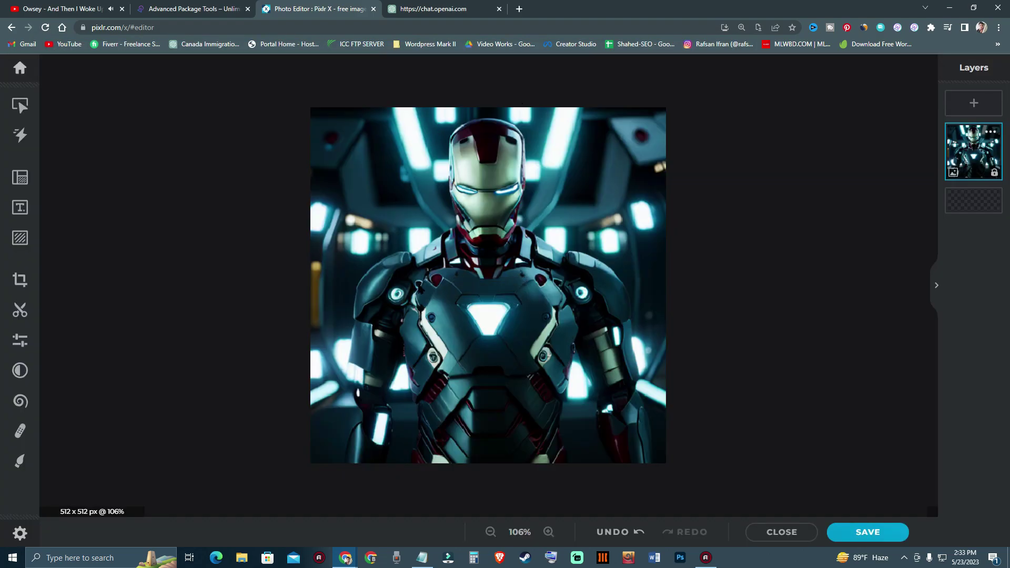
Step: Return to the AI generator results and generate a variation of the unmasked man in silver armor
click(20, 68)
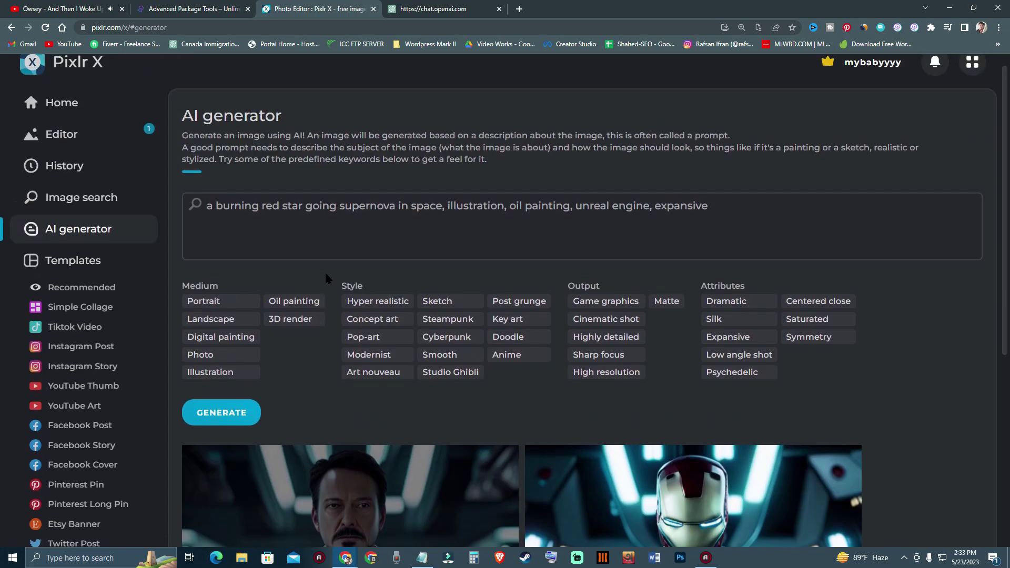
scroll(532, 292, down, 4)
scroll(532, 294, up, 4)
scroll(533, 292, down, 6)
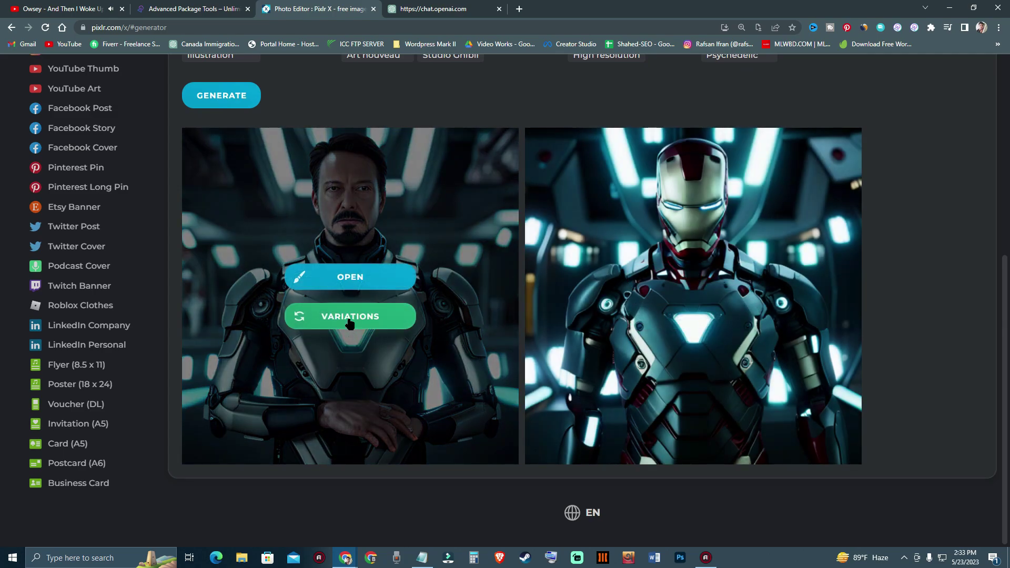
click(350, 320)
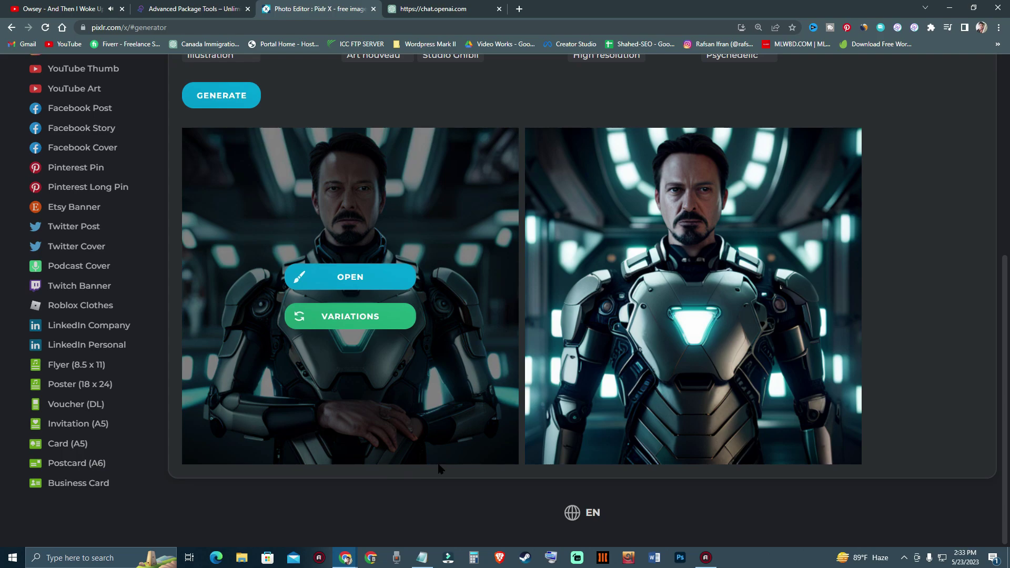
Step: Look over the two silver armor images together with the generator's prompt field and keyword options
scroll(607, 430, up, 1)
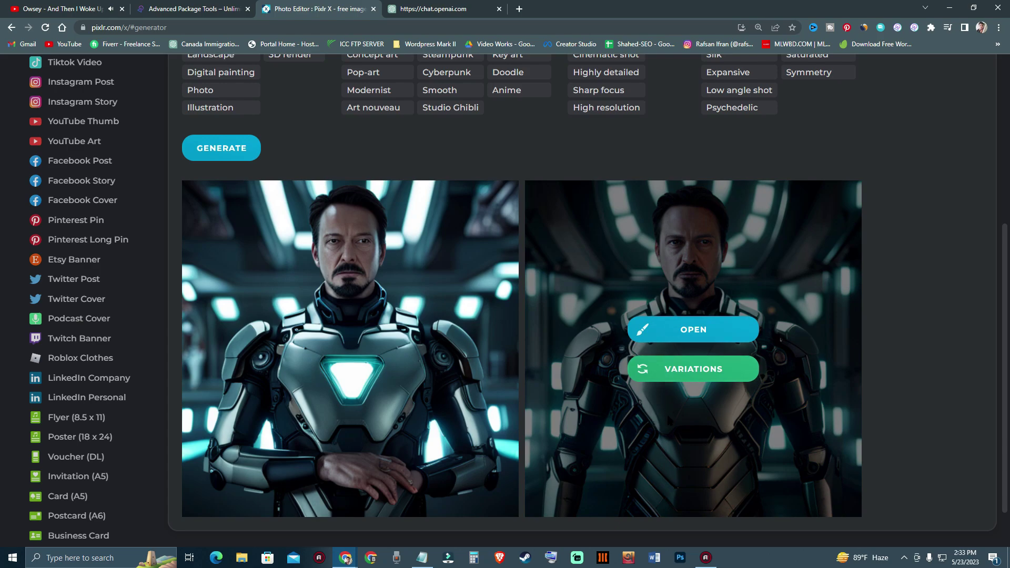
scroll(670, 466, up, 5)
scroll(671, 466, down, 3)
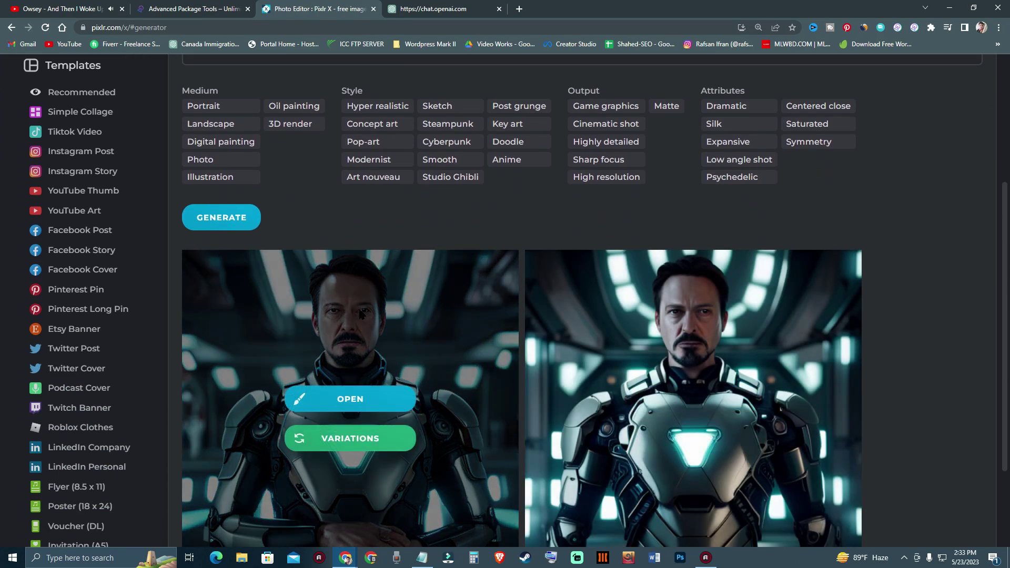
scroll(962, 269, up, 3)
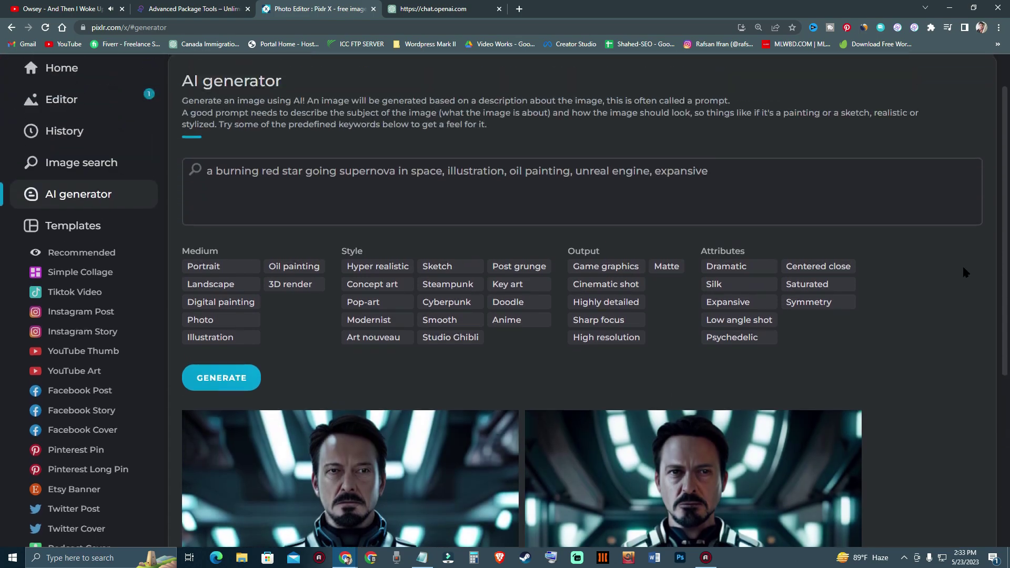
scroll(963, 271, down, 5)
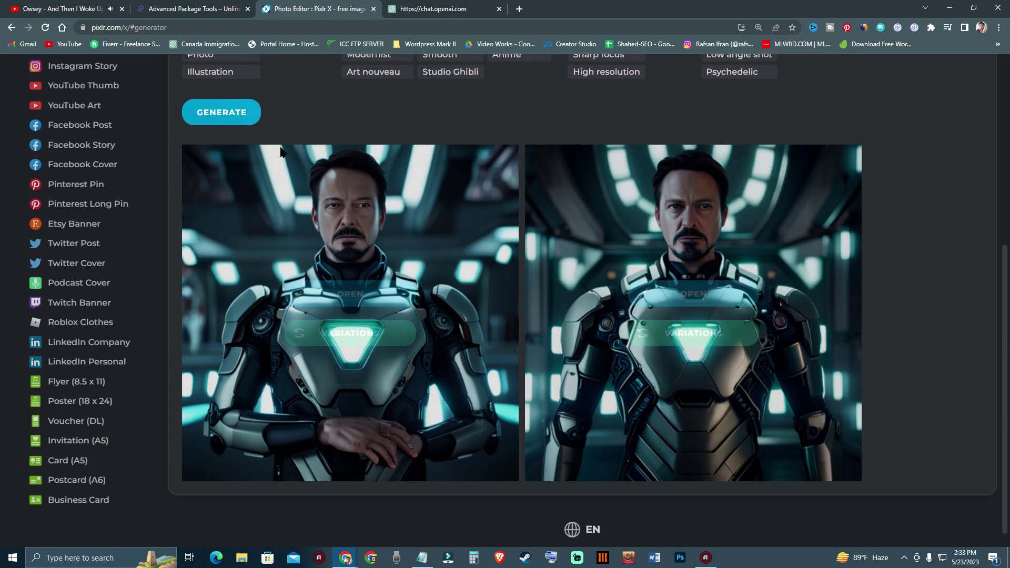
scroll(736, 326, up, 5)
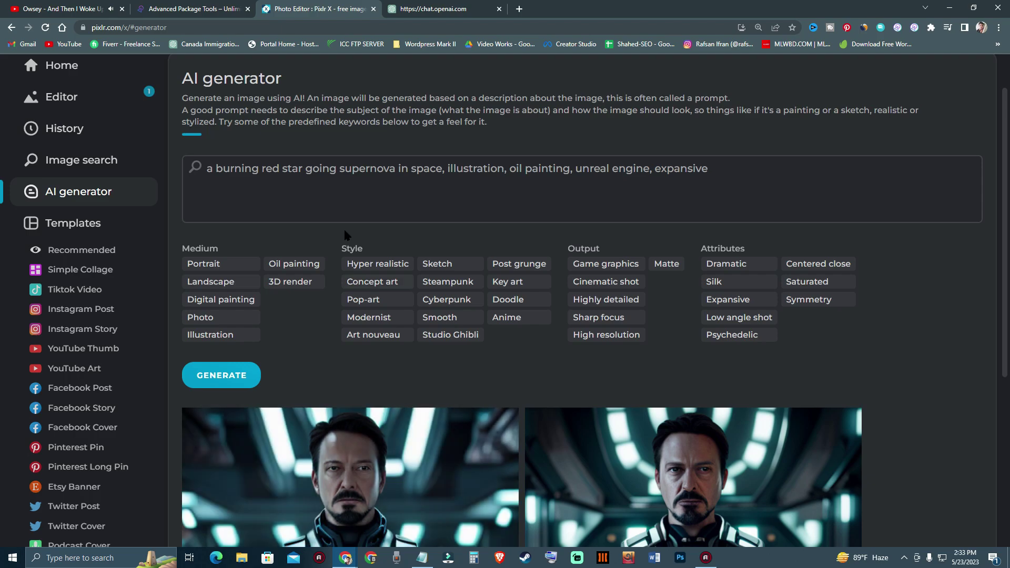
scroll(426, 193, up, 1)
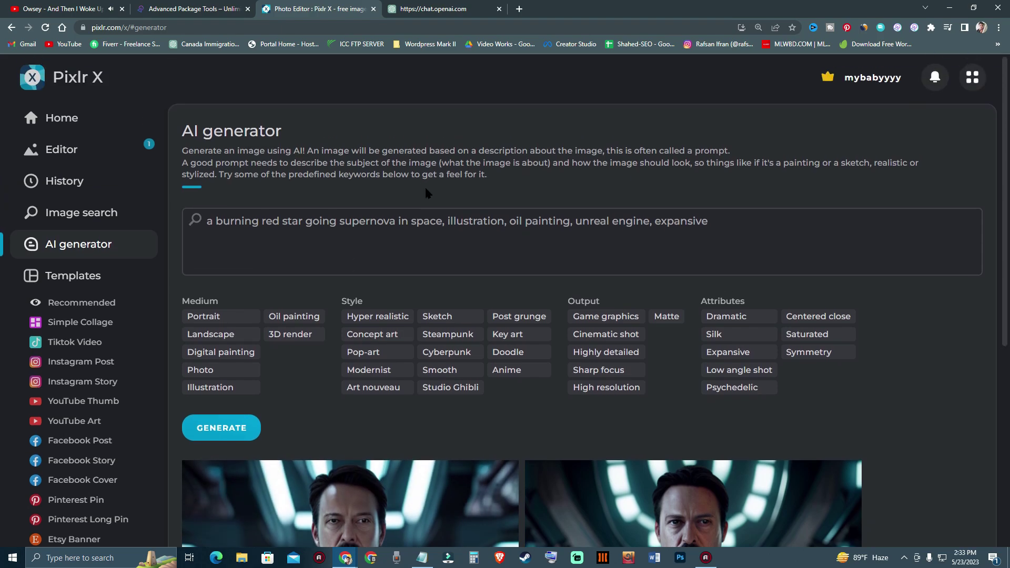
scroll(378, 428, down, 1)
scroll(379, 429, up, 1)
scroll(292, 237, down, 6)
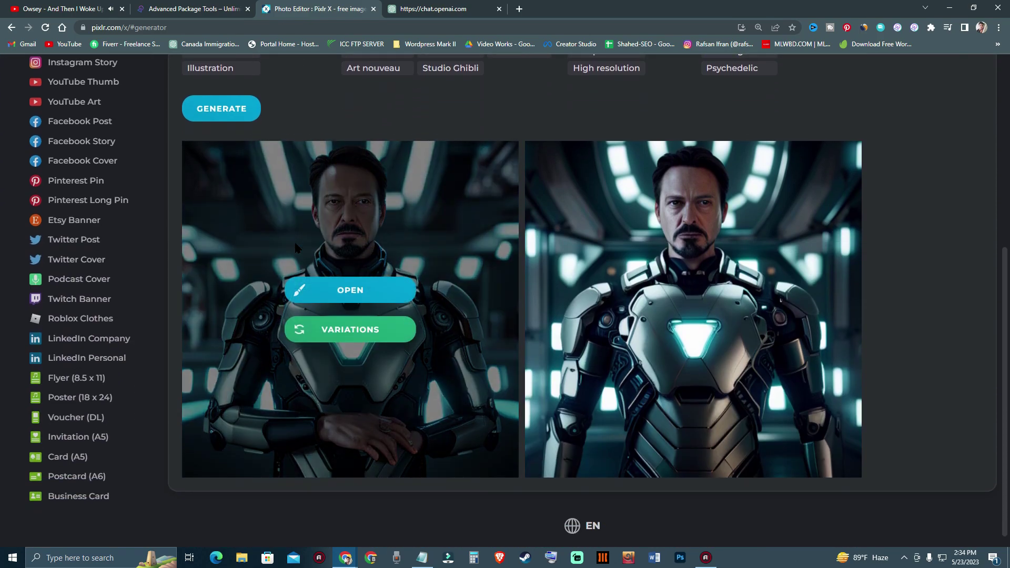
scroll(298, 233, up, 6)
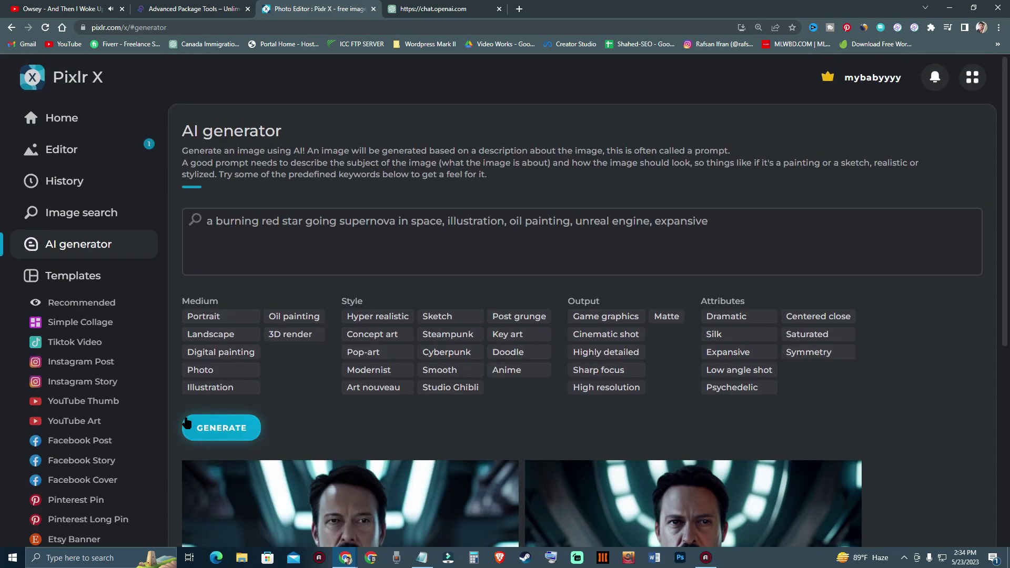
Step: Open the home page and look through the latest projects and recommended templates
click(61, 117)
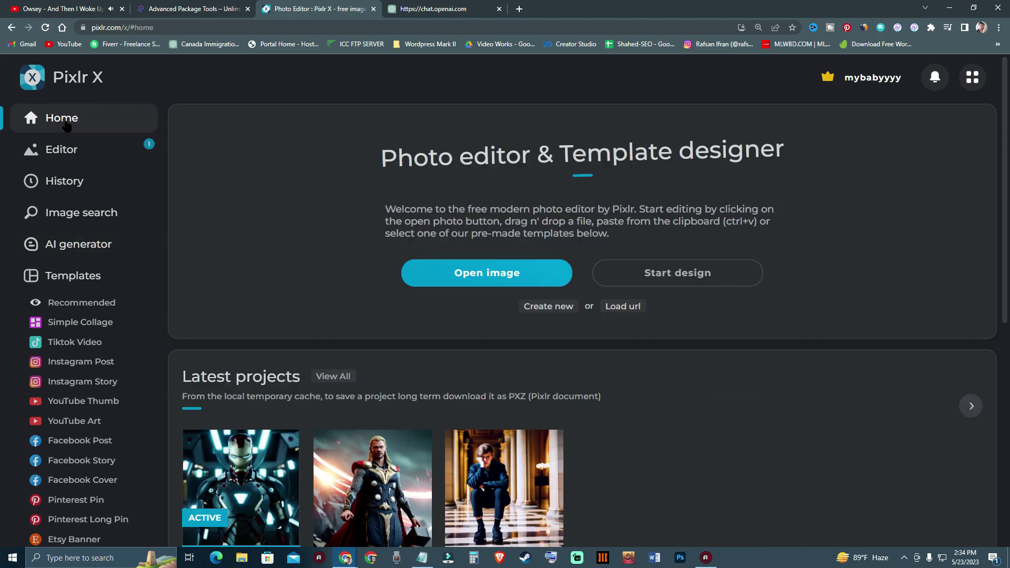
scroll(483, 463, down, 3)
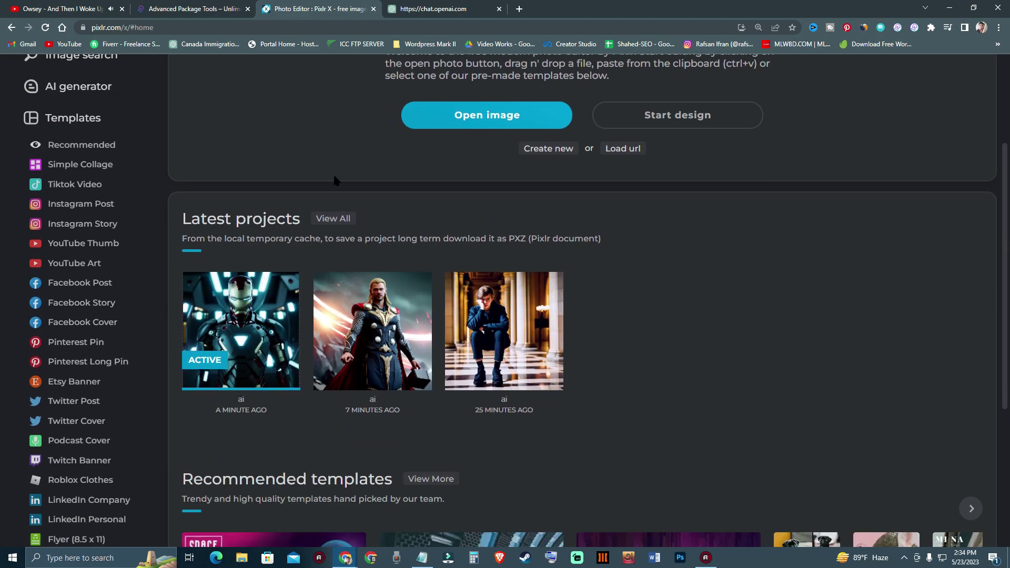
scroll(339, 187, up, 1)
scroll(340, 364, down, 2)
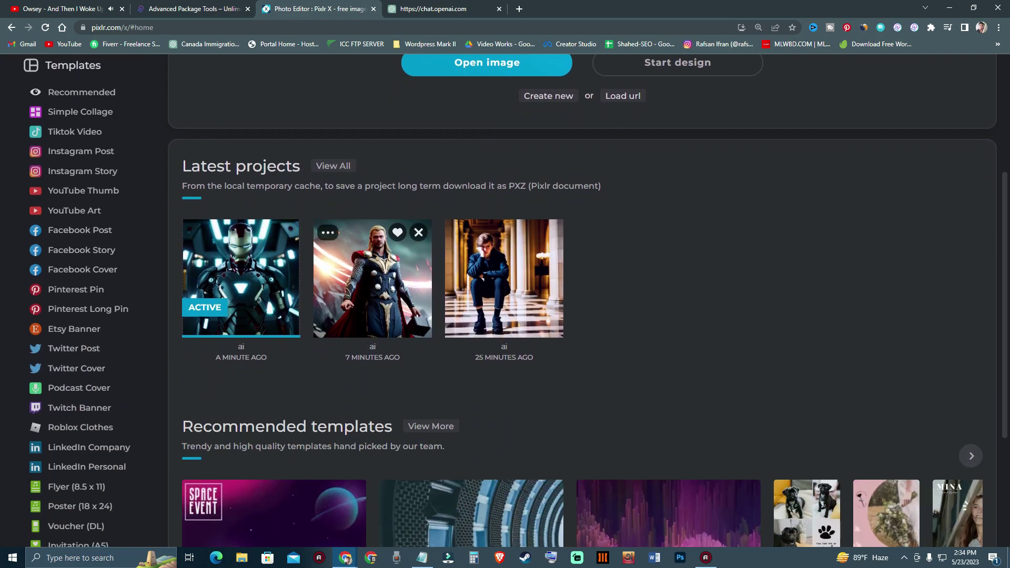
scroll(233, 225, up, 1)
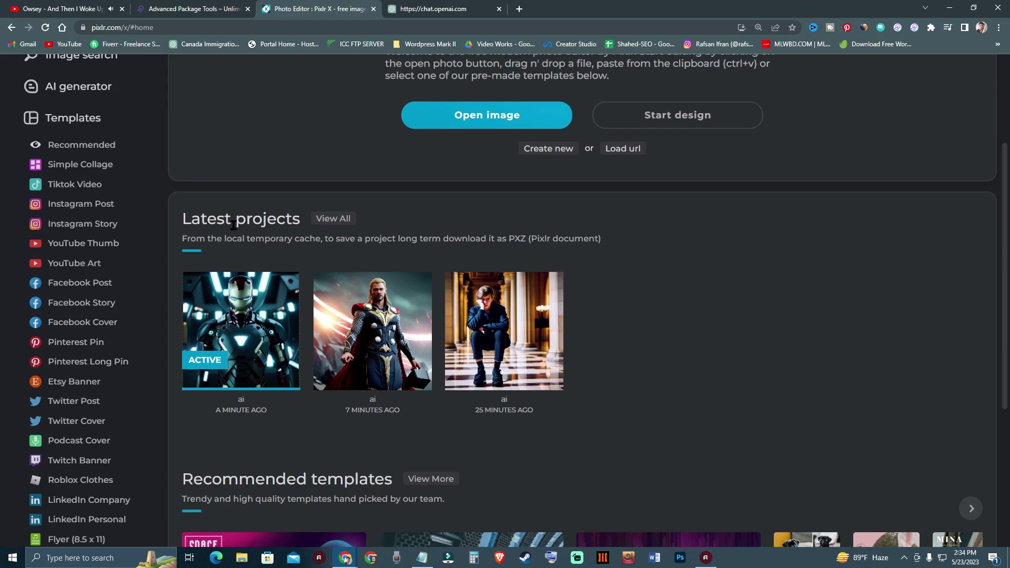
scroll(217, 221, up, 1)
scroll(217, 221, down, 6)
scroll(351, 283, up, 7)
scroll(342, 278, up, 1)
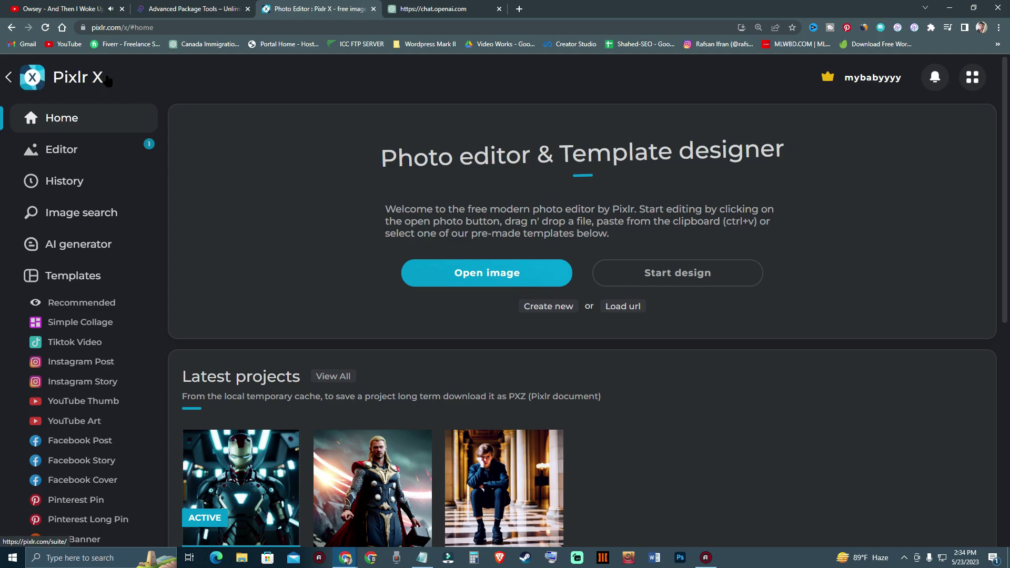
scroll(316, 258, down, 3)
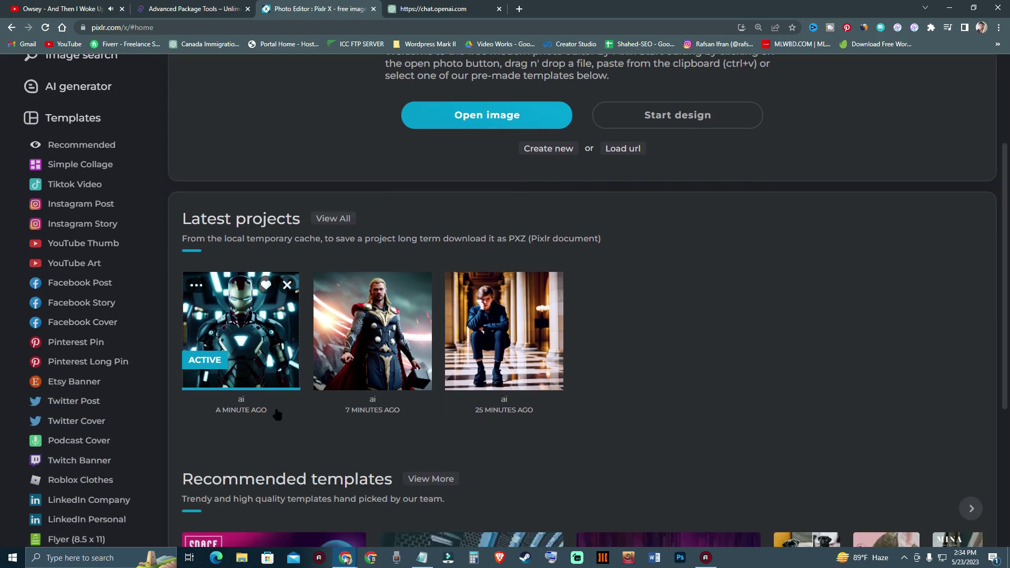